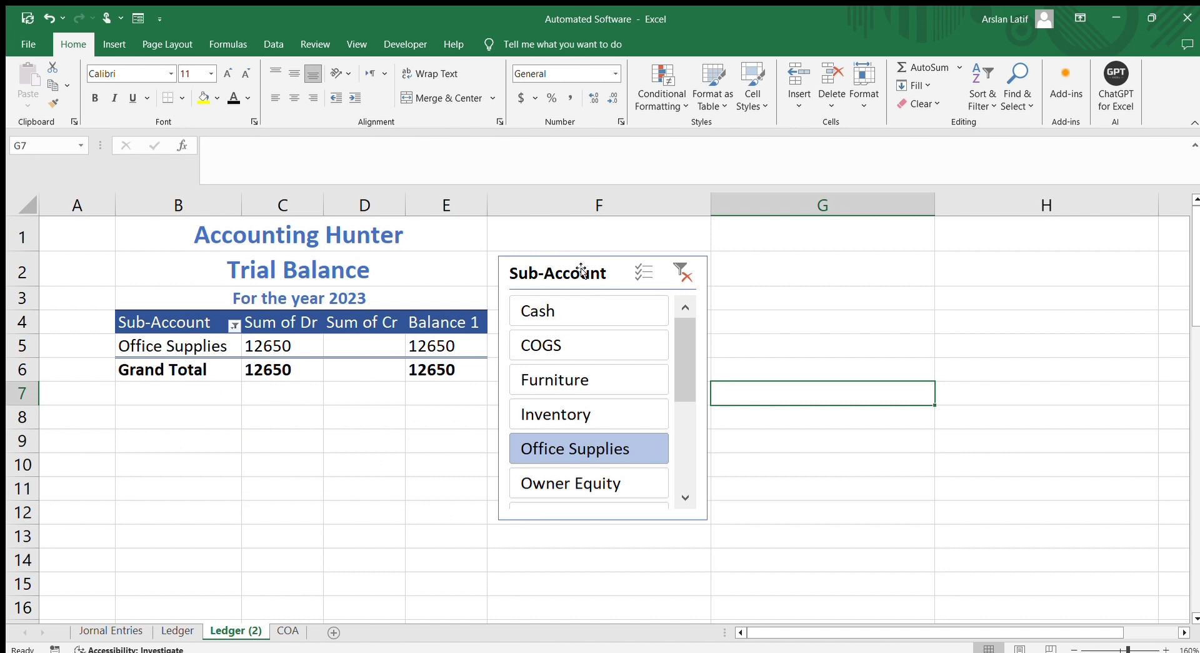
Filter the Trial Balance to the Owner Equity sub-account using its slicer.
click(657, 477)
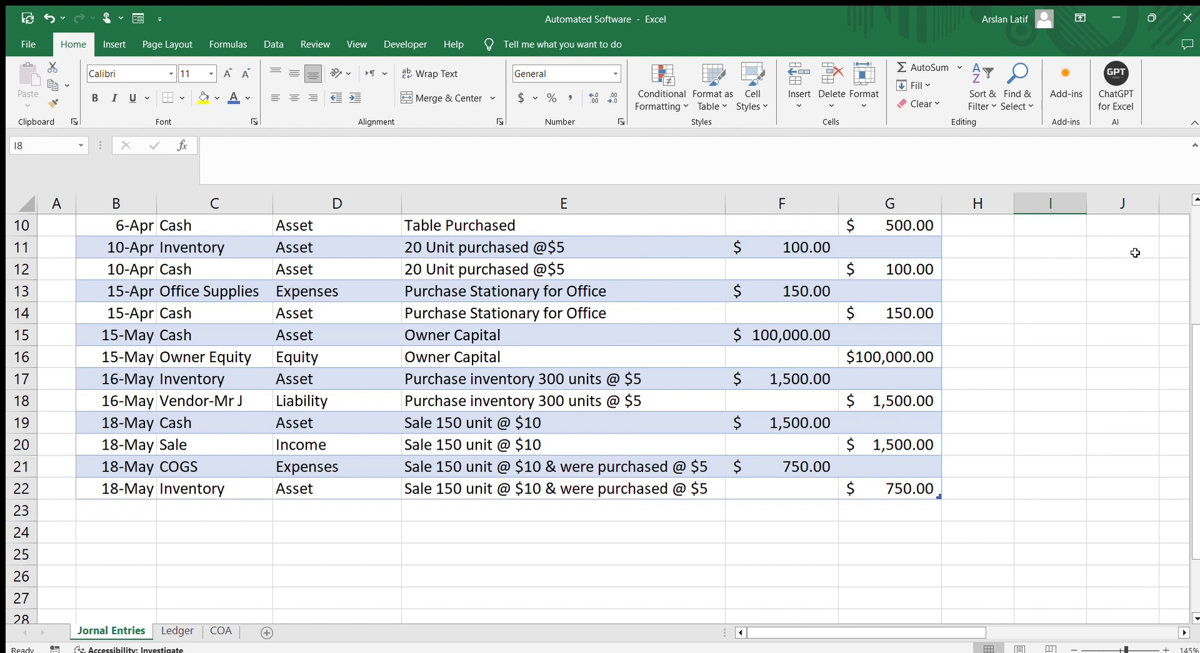
Look through the Jornal Entries, Ledger and COA sheets, including the full list of journal transactions and the chart of accounts.
scroll(1019, 269, up, 3)
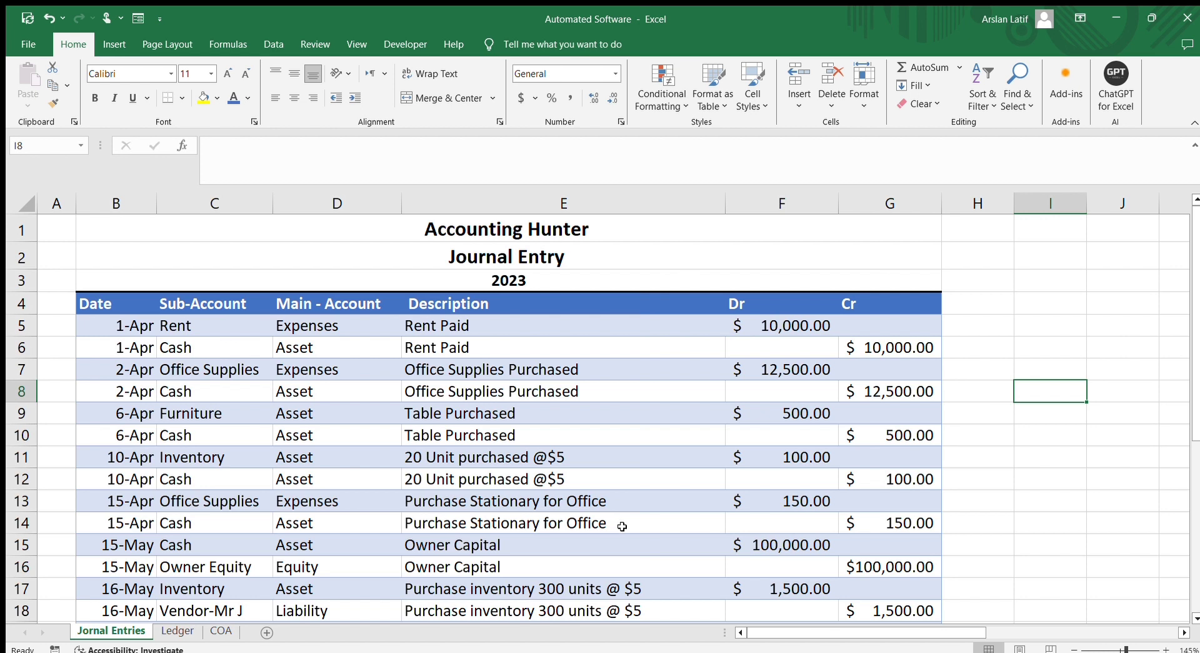
click(180, 629)
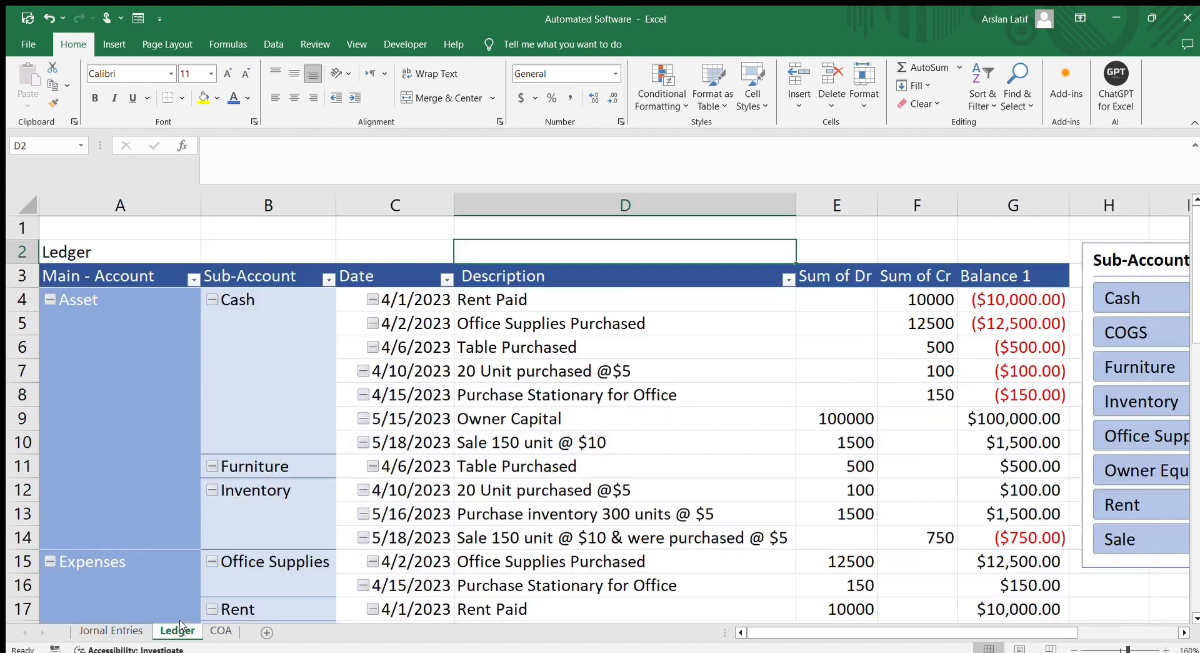
click(103, 630)
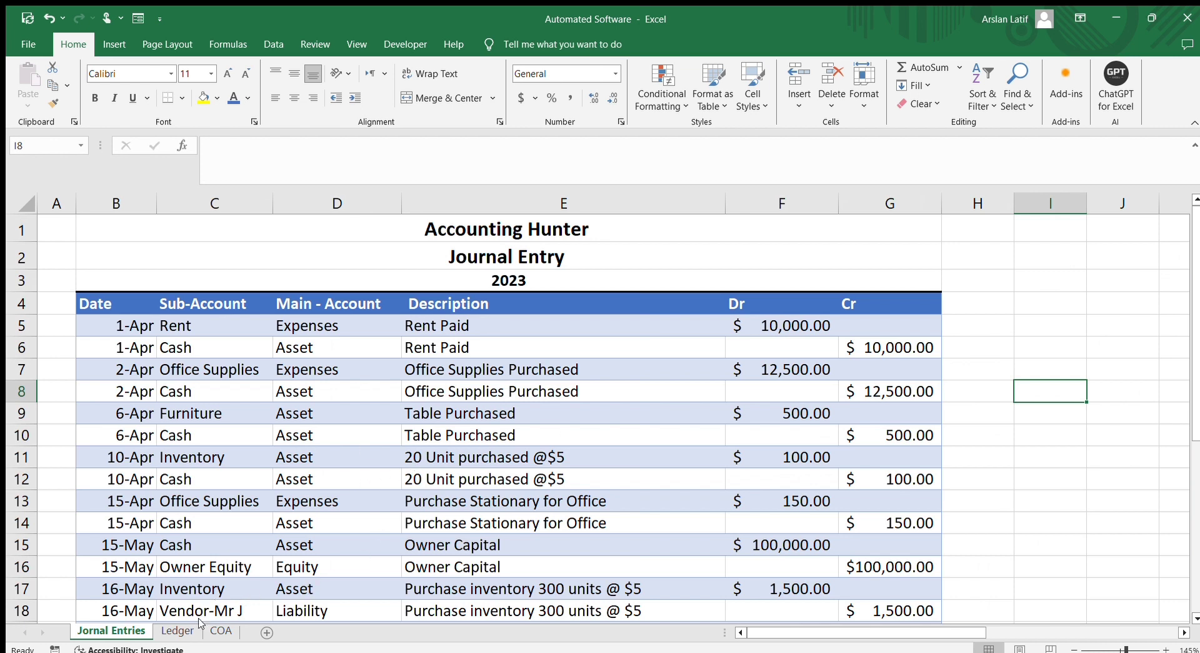
click(221, 631)
scroll(347, 449, down, 2)
scroll(346, 448, up, 2)
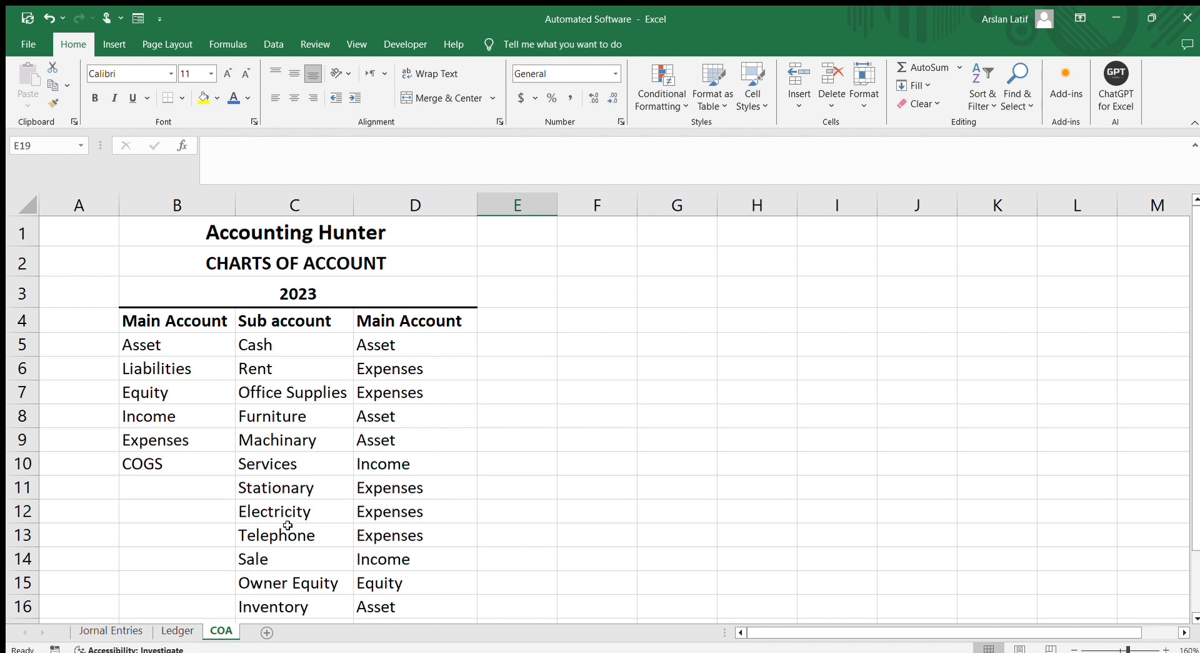
click(178, 628)
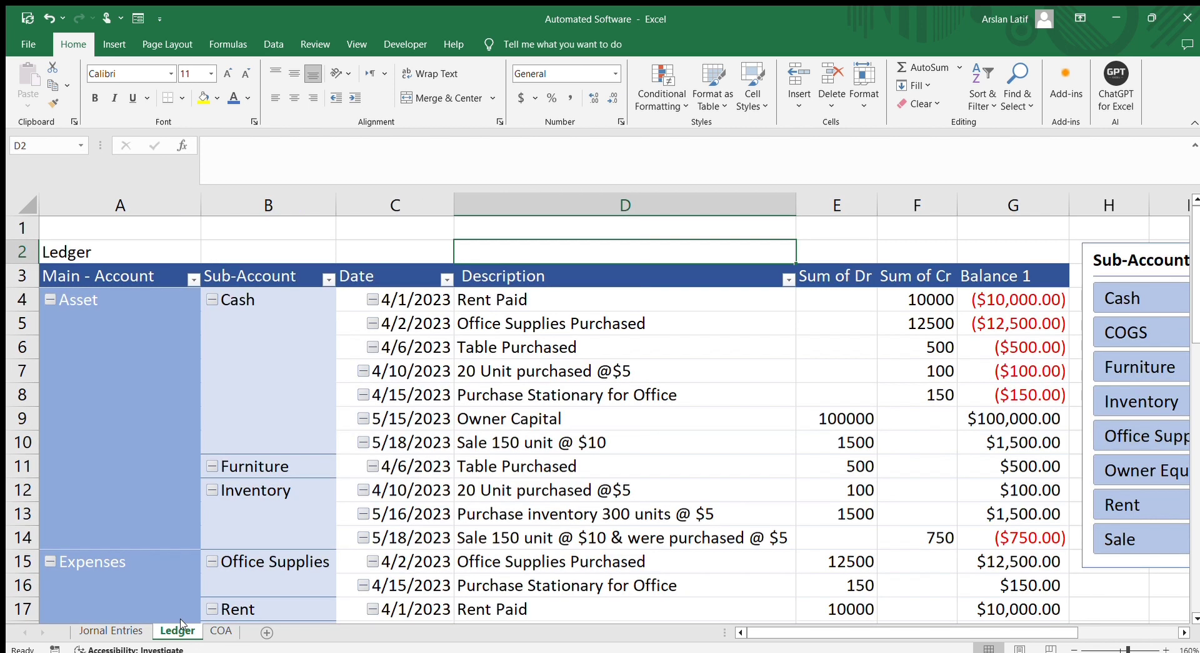
click(112, 630)
scroll(428, 422, down, 3)
scroll(431, 428, up, 1)
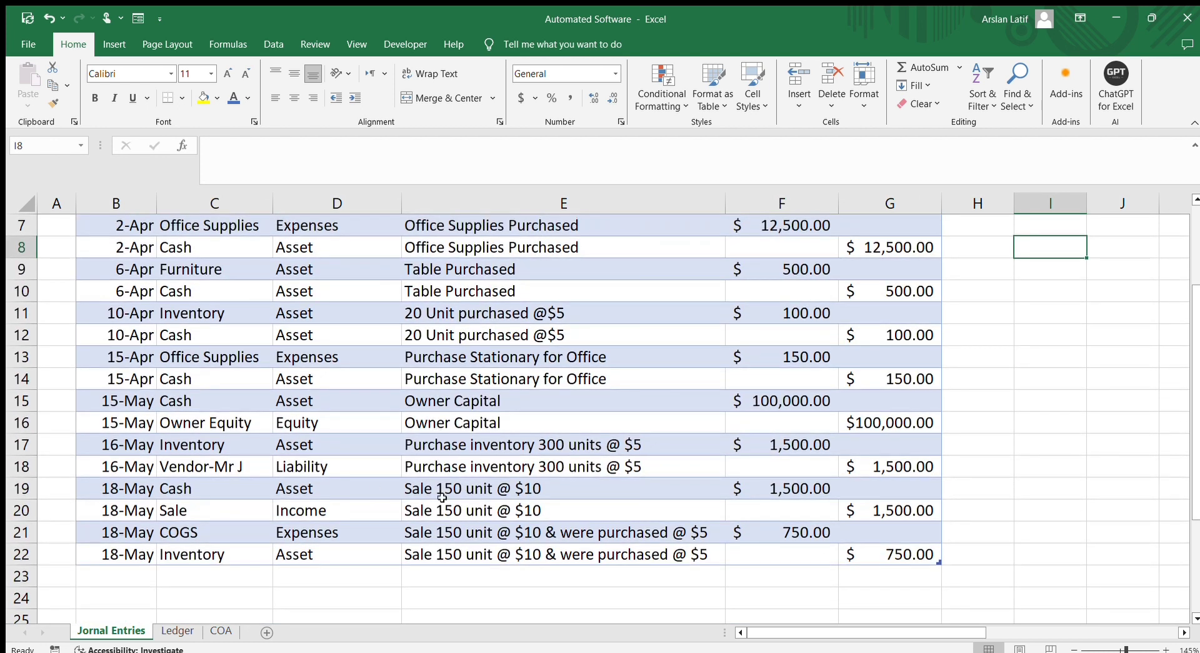
Inspect the sub-account, main account and description cells of the 15 May to 18 May journal entries.
click(311, 422)
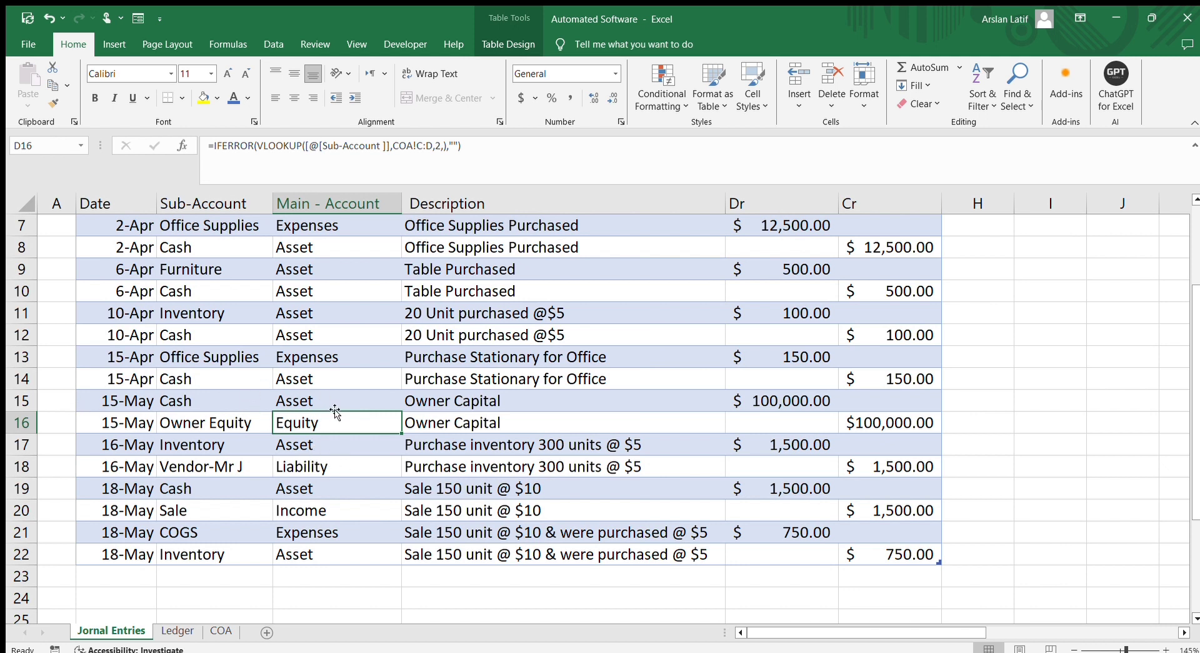
click(180, 418)
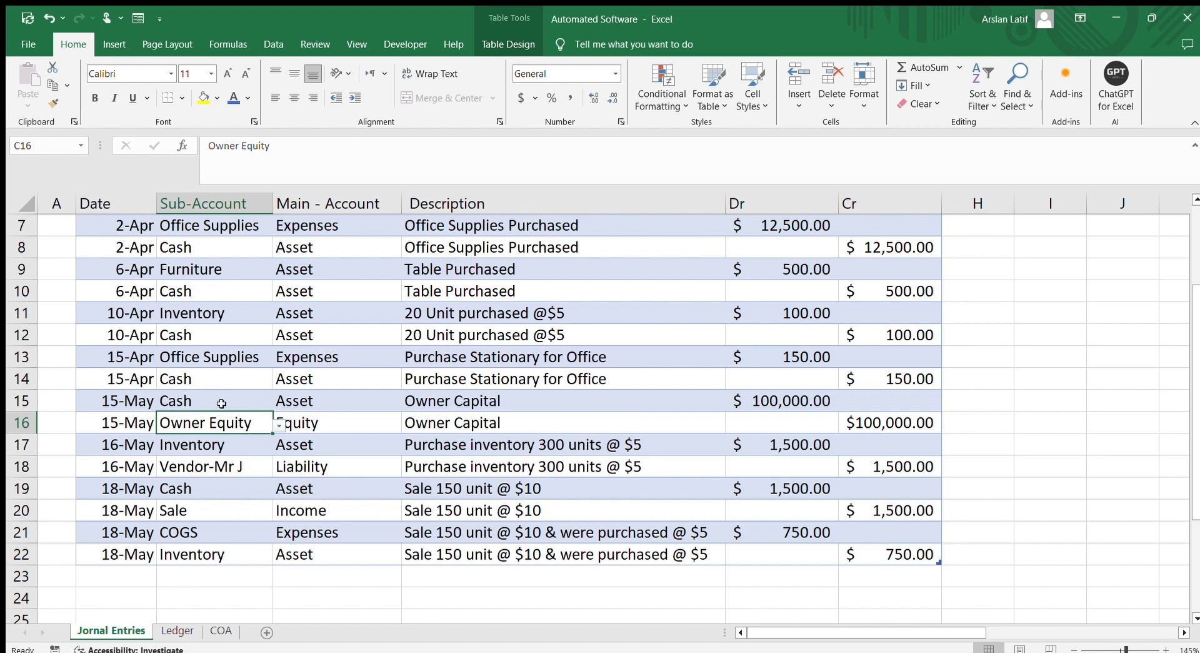
click(312, 446)
click(335, 467)
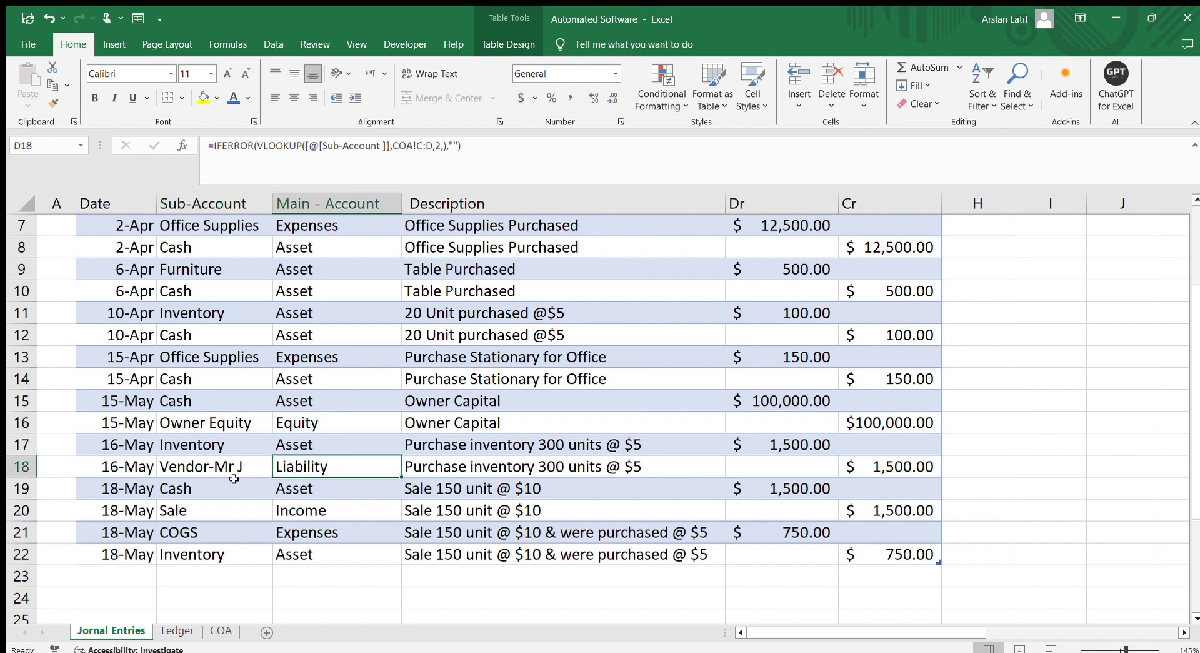
click(184, 447)
click(212, 467)
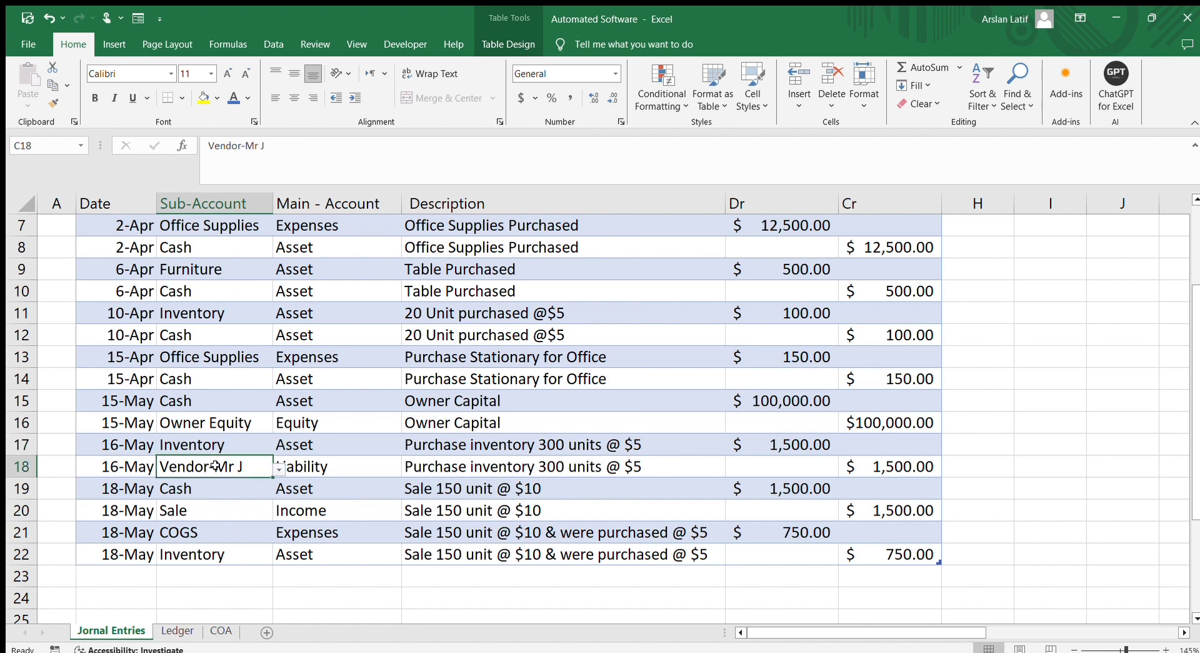
click(528, 448)
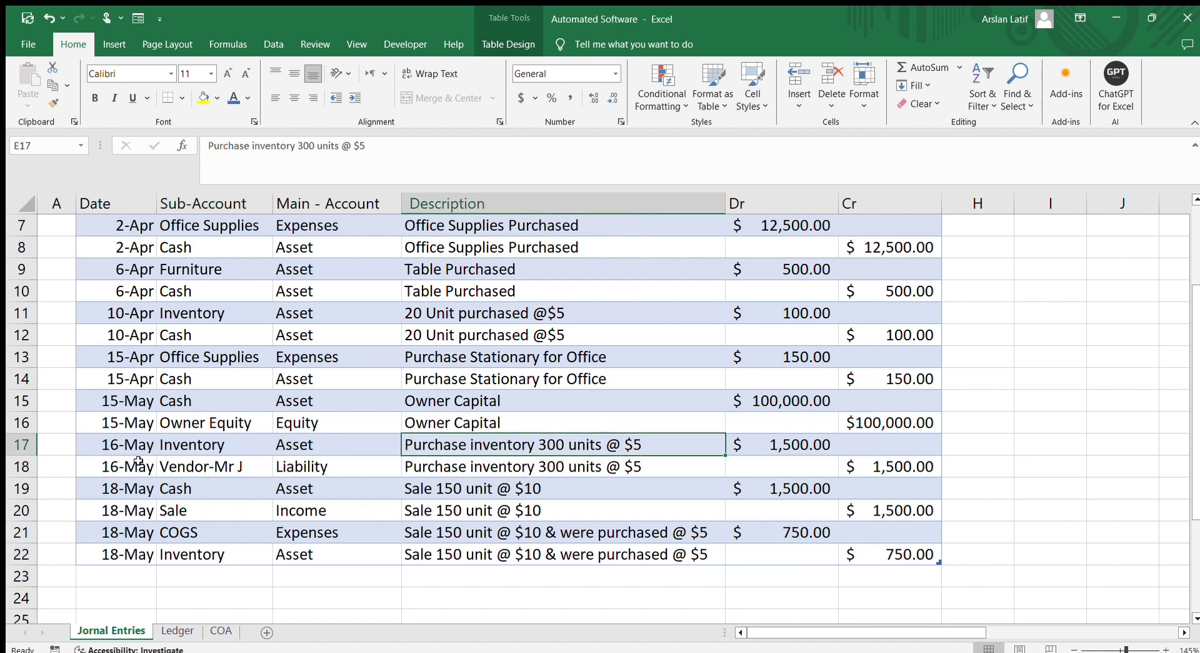
click(210, 511)
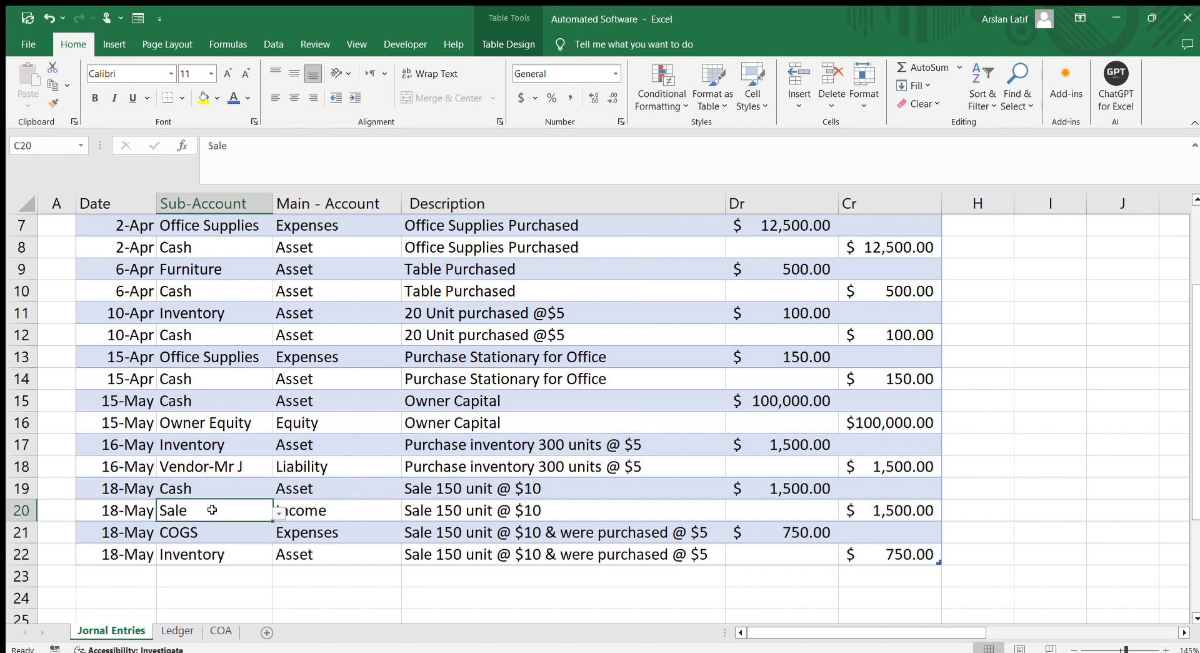
click(378, 529)
Review the journal from its heading to the last entry and highlight the 18-May sub-accounts from Cash to Inventory.
scroll(260, 454, up, 2)
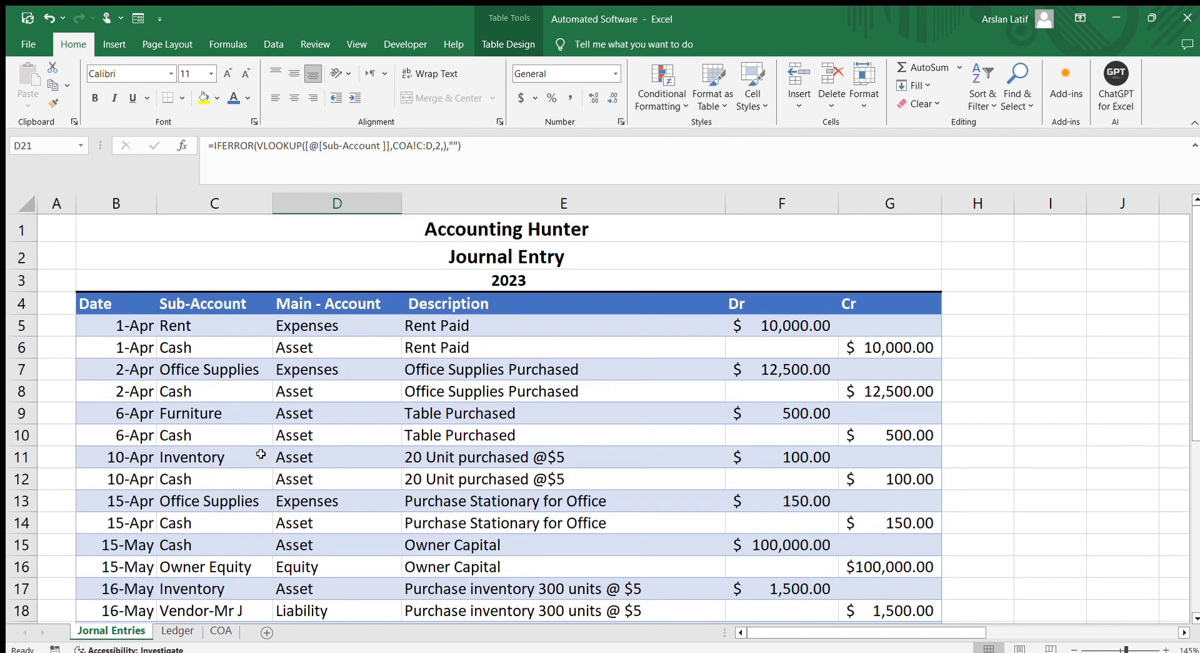
scroll(260, 454, down, 2)
scroll(240, 413, up, 2)
scroll(654, 464, down, 2)
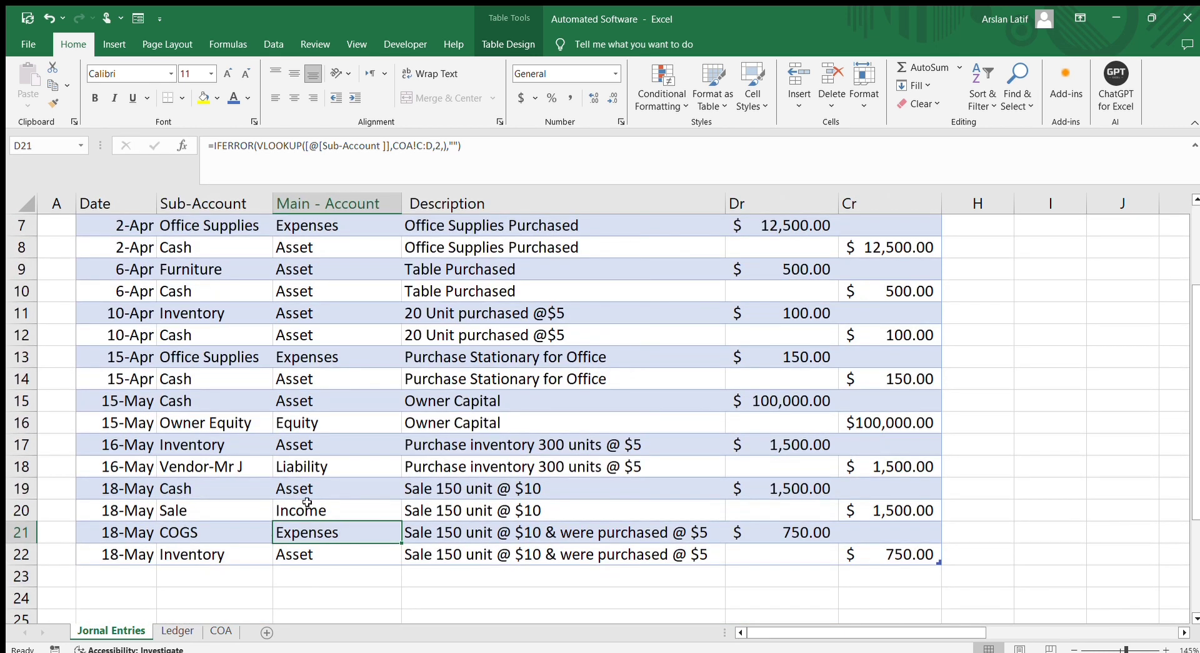
drag(205, 491, 221, 546)
click(365, 580)
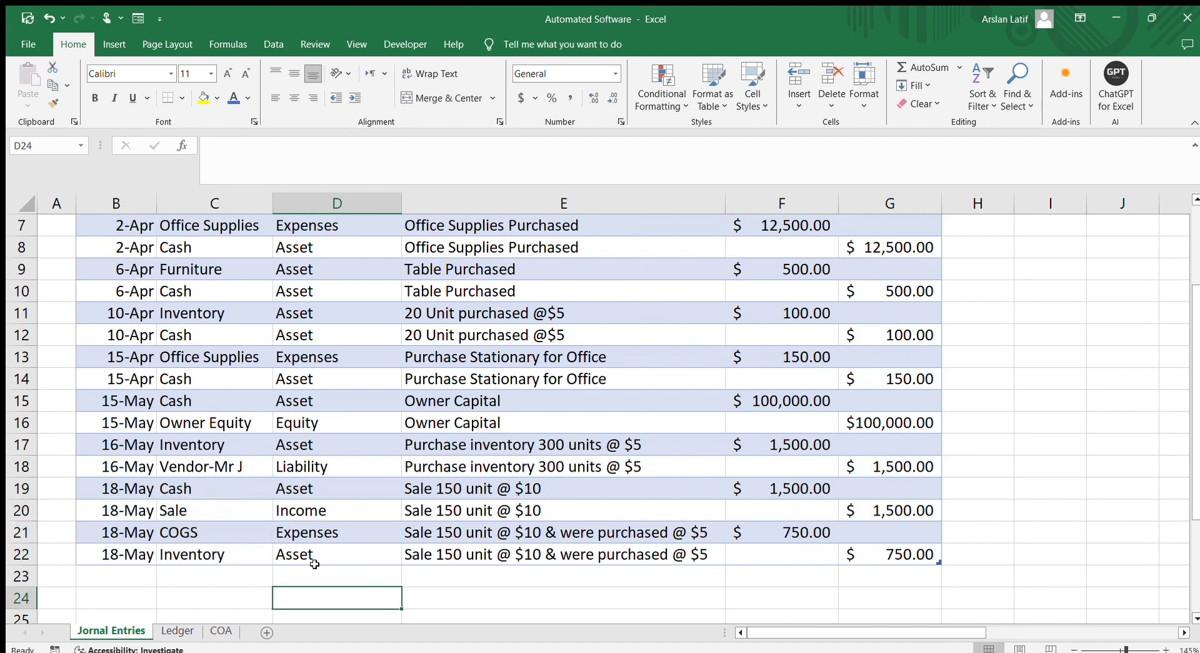
Examine the Cash and Sale rows of the 18-May sale of 150 units, including the Cash debit amount.
drag(181, 492, 187, 508)
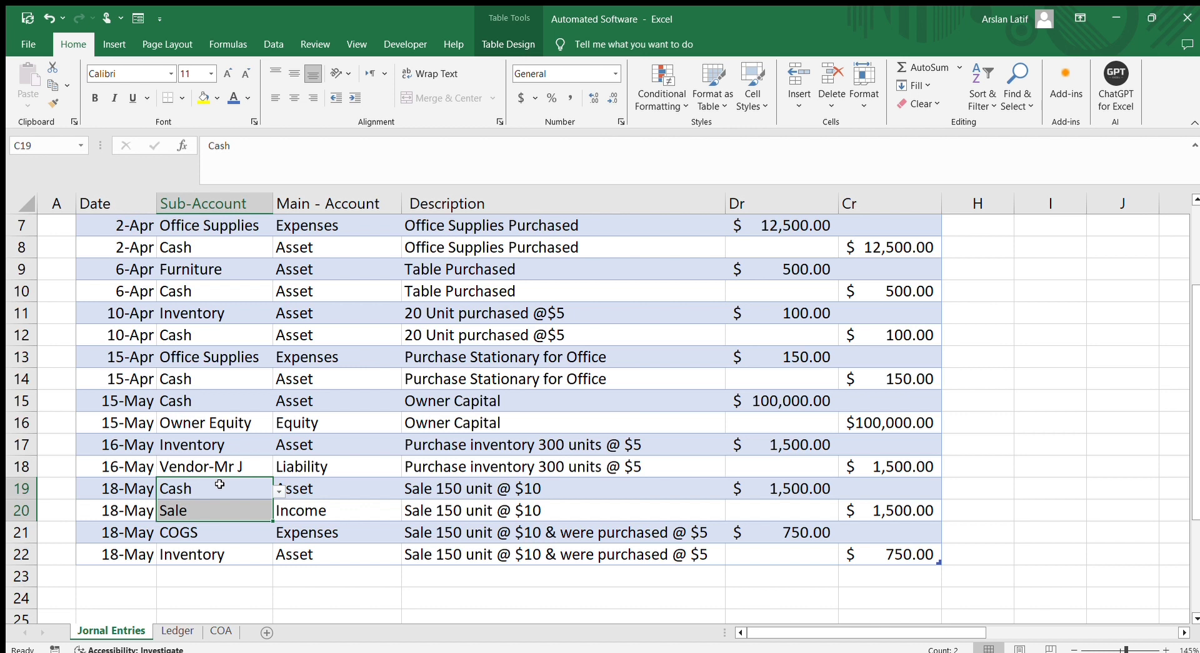
click(193, 488)
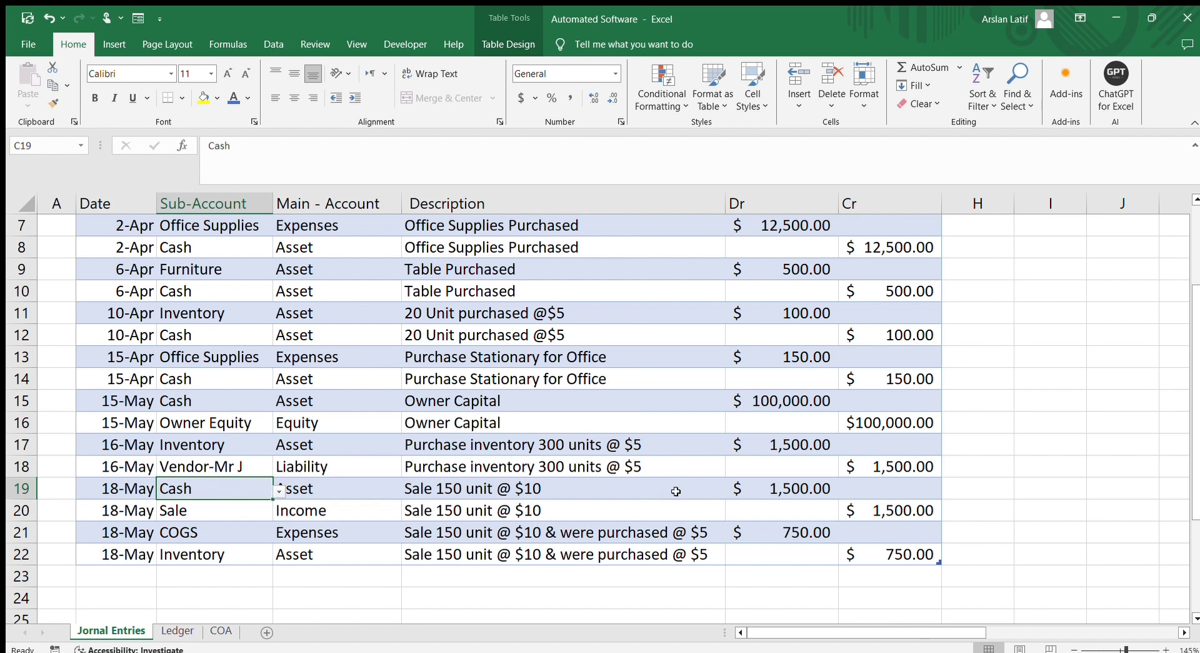
click(774, 487)
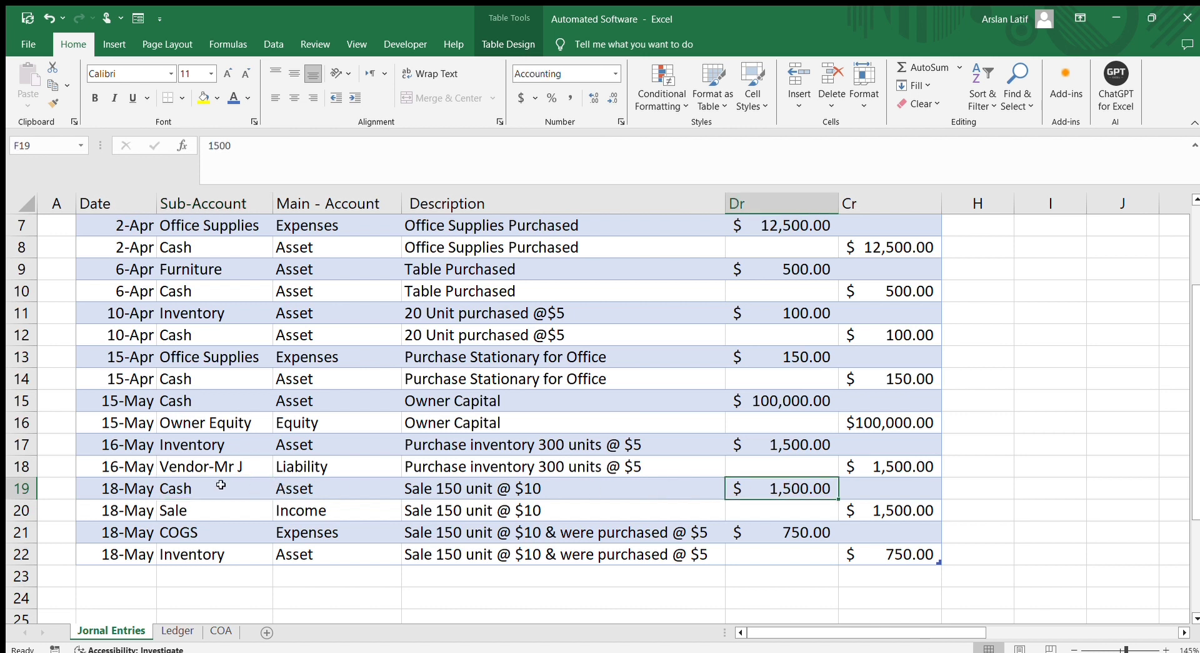
click(196, 488)
click(790, 487)
click(202, 509)
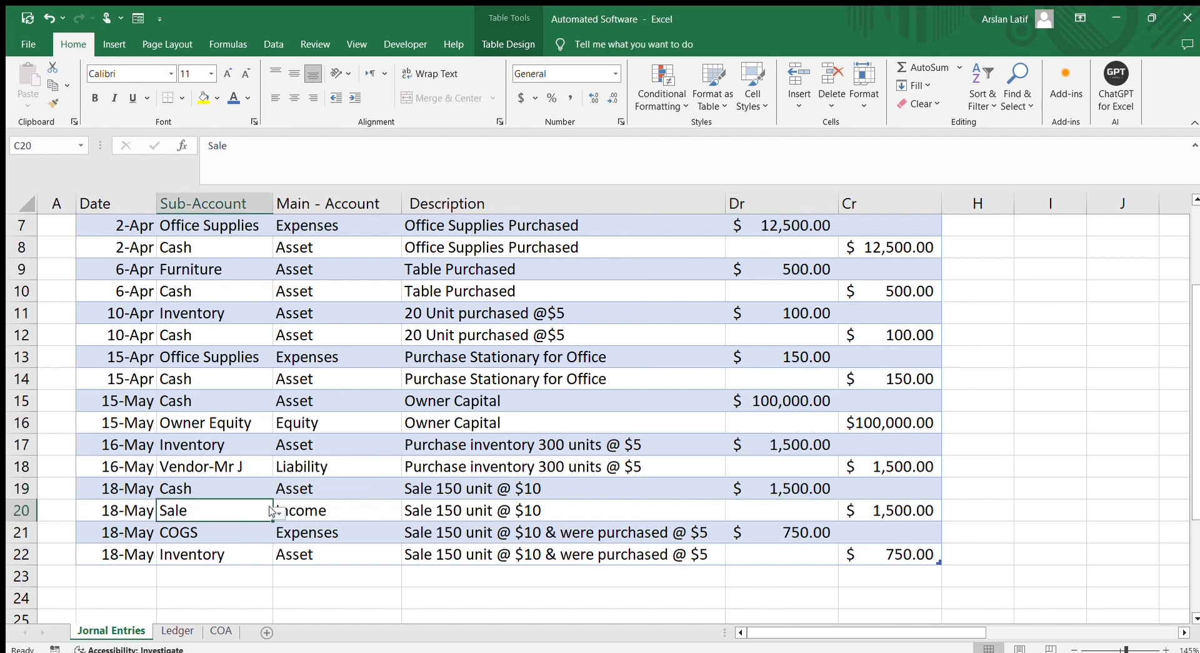
click(198, 487)
click(216, 507)
Examine the 18-May COGS row's main account, description and debit amount against the sale description.
click(218, 536)
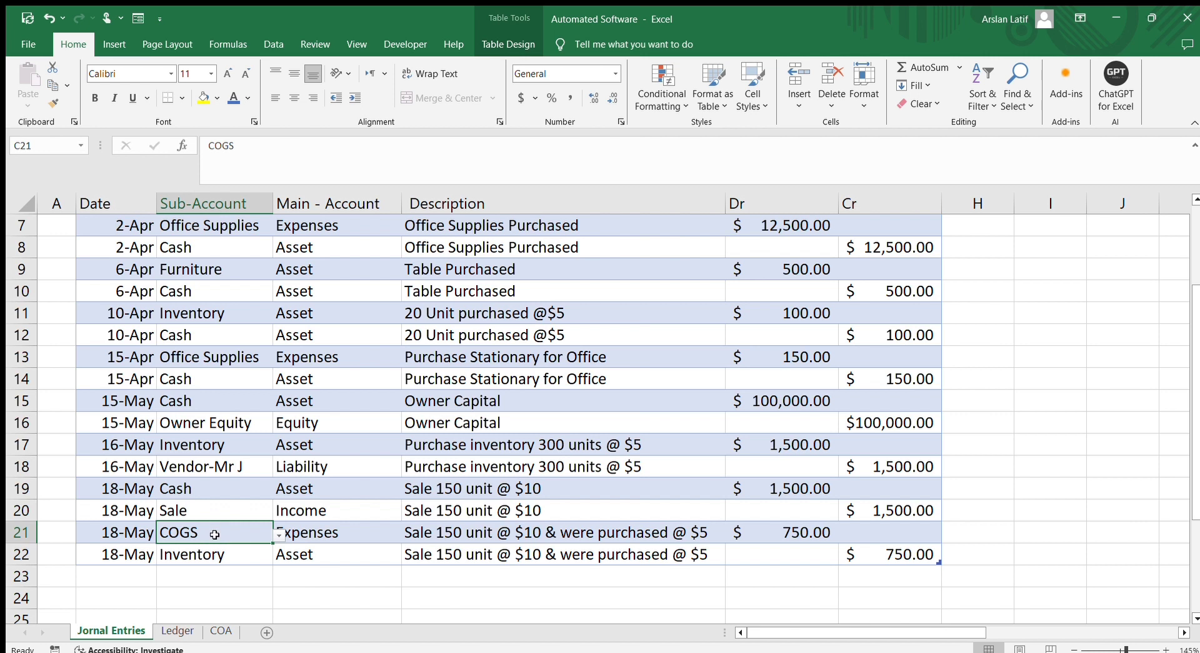
click(352, 532)
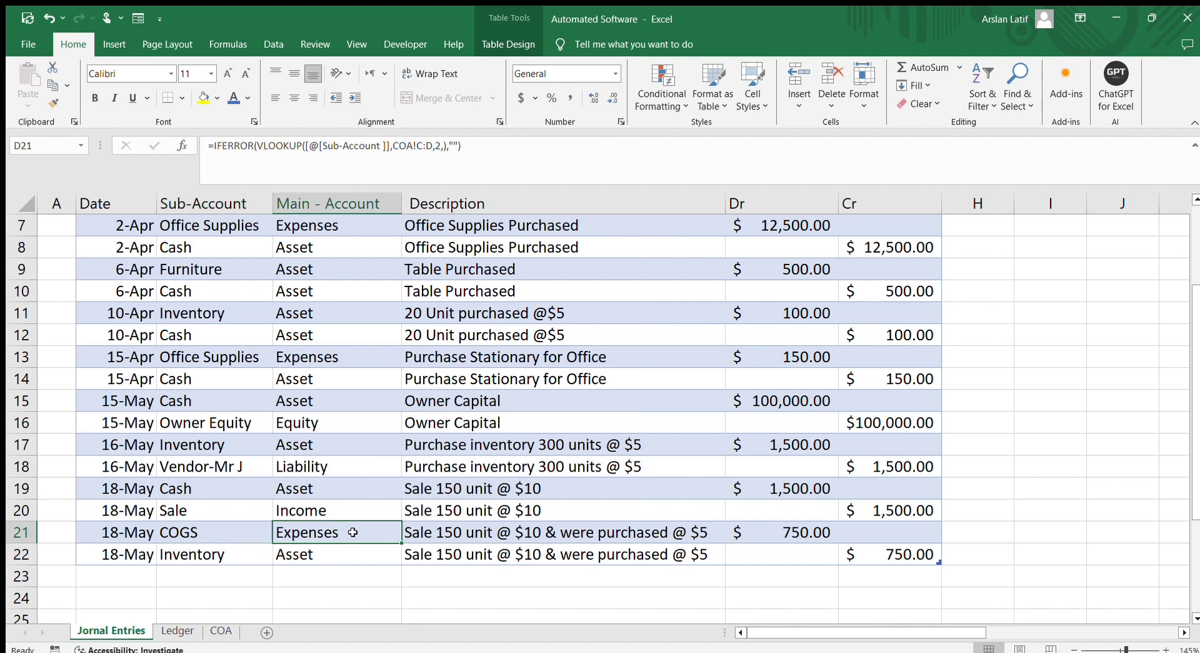
click(232, 538)
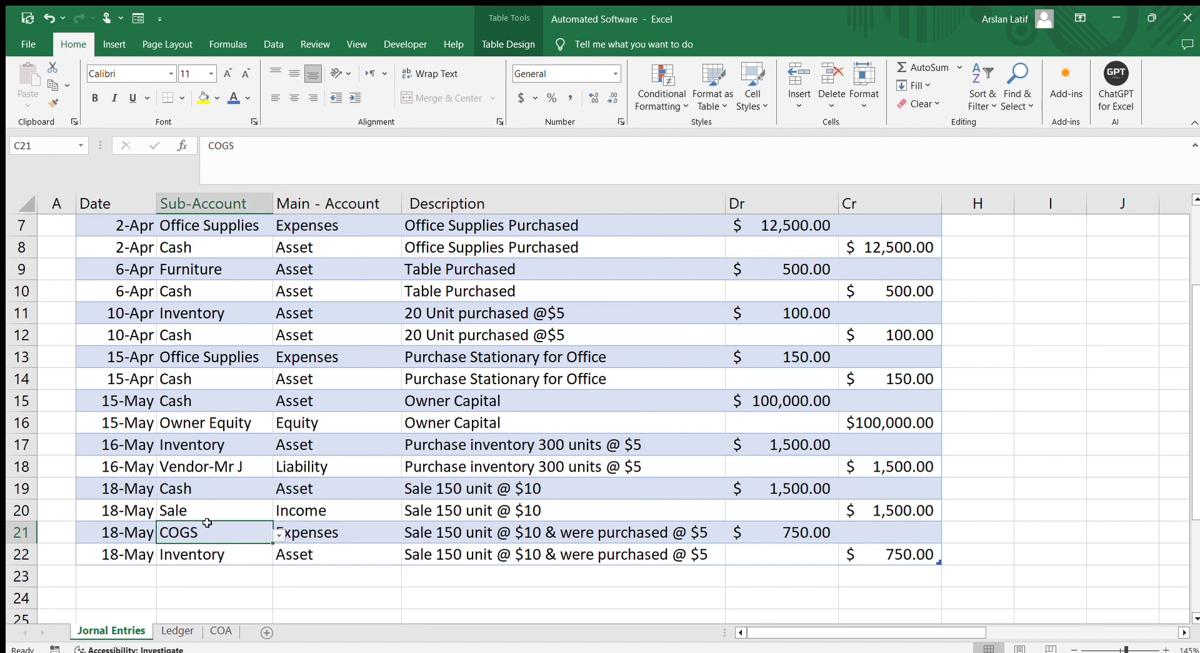
click(343, 535)
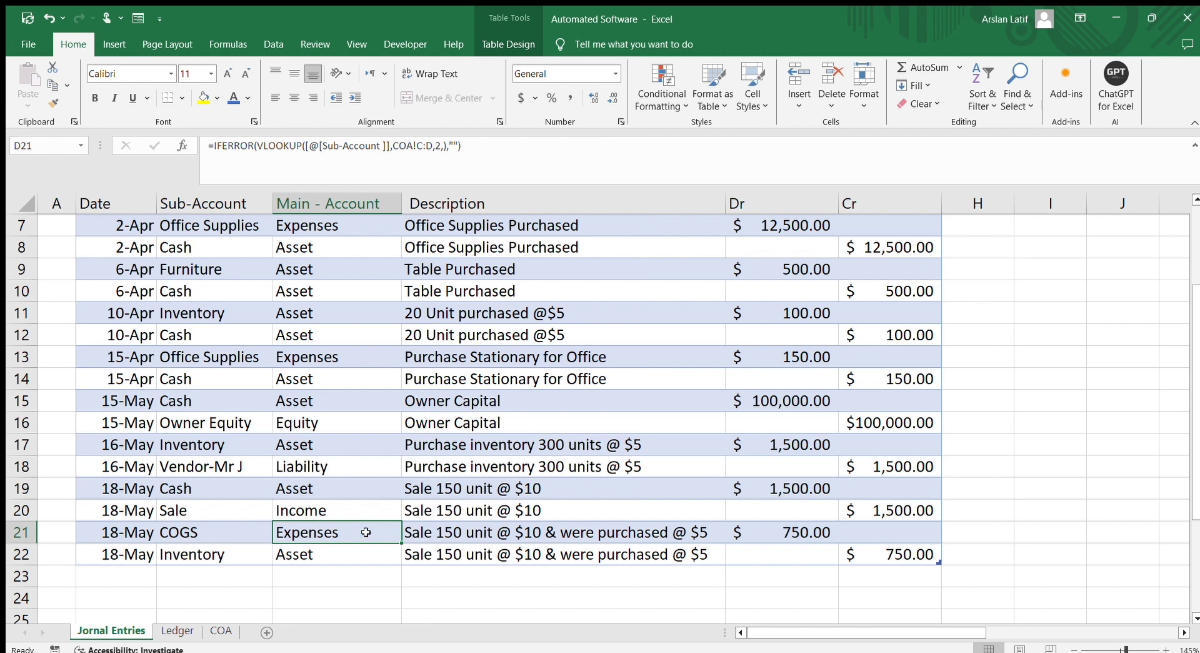
click(451, 492)
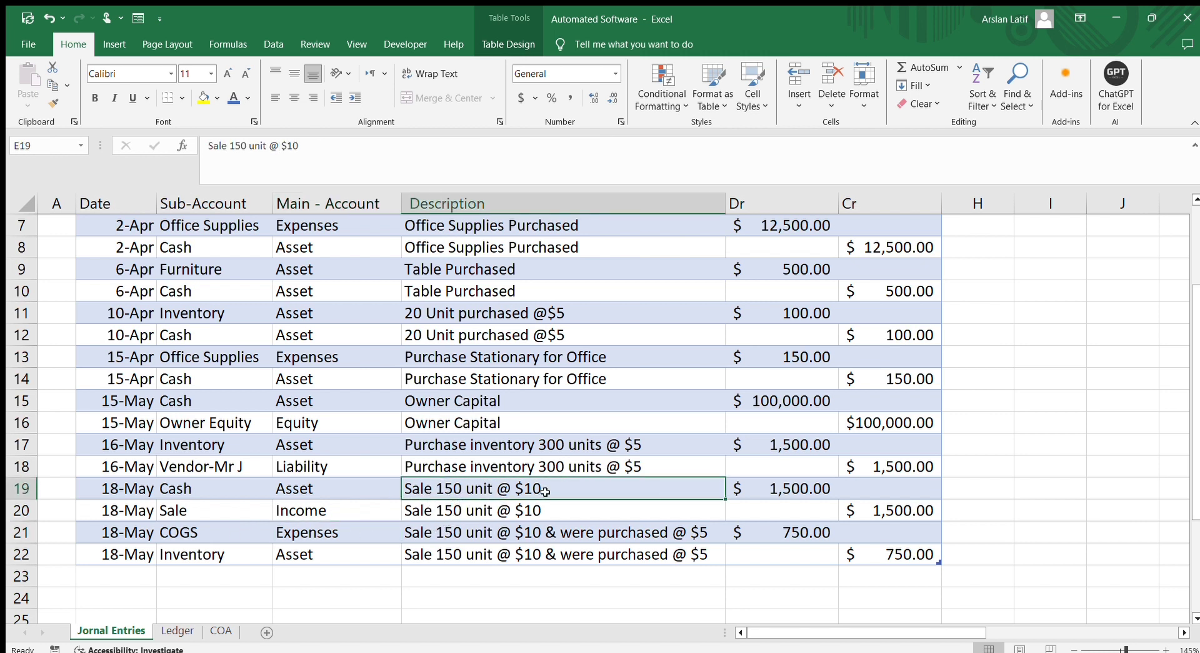
click(433, 536)
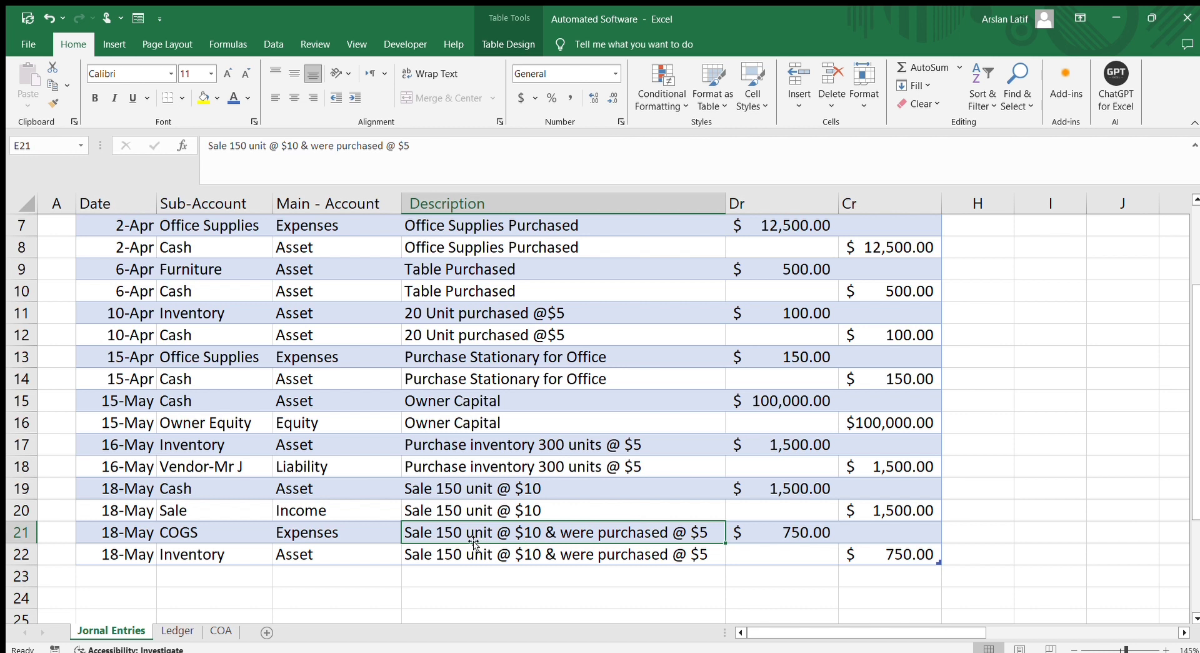
click(813, 534)
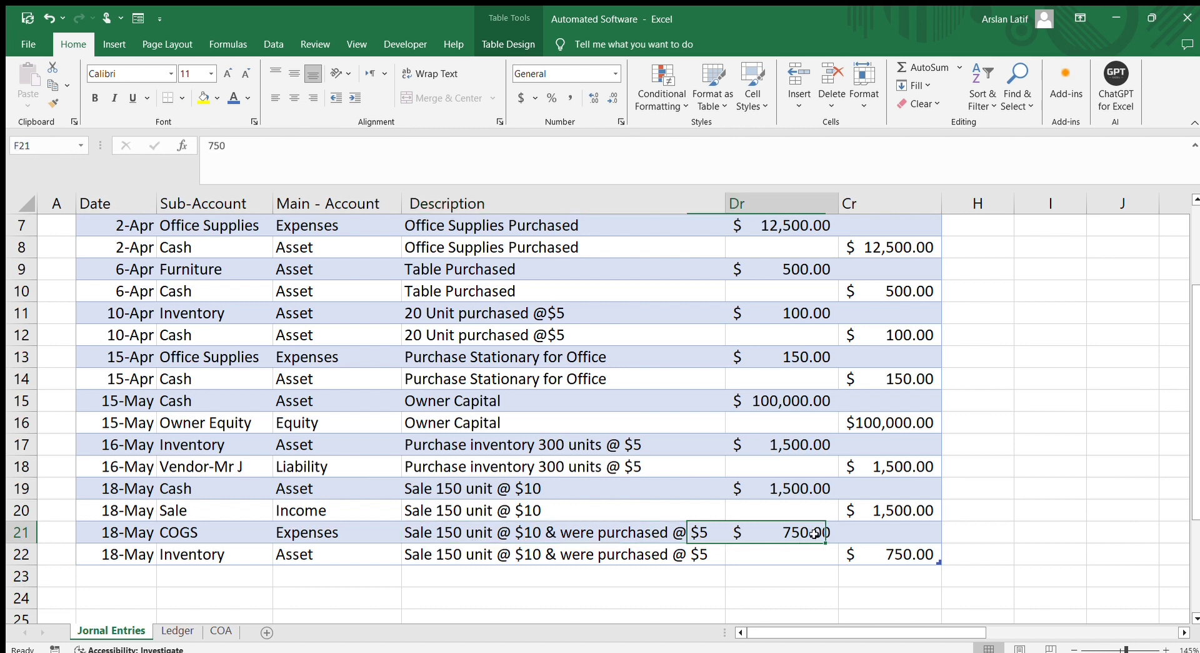
Compare the 18-May Inventory row with the earlier Furniture and Inventory purchase rows in the journal.
click(202, 552)
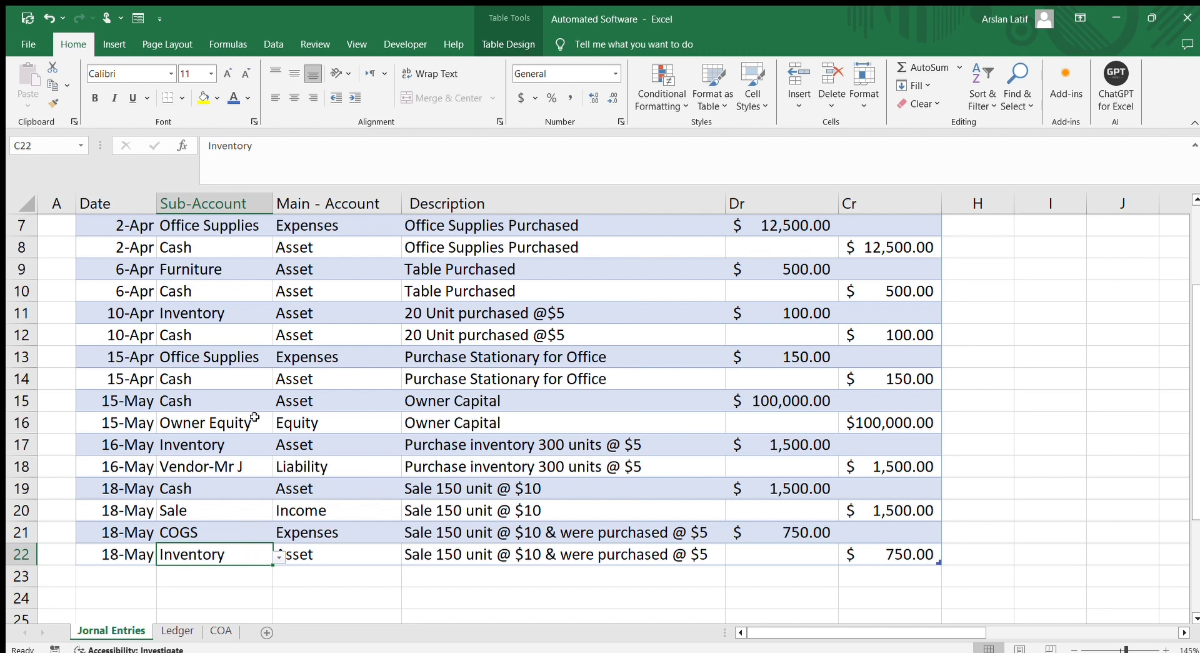
click(216, 268)
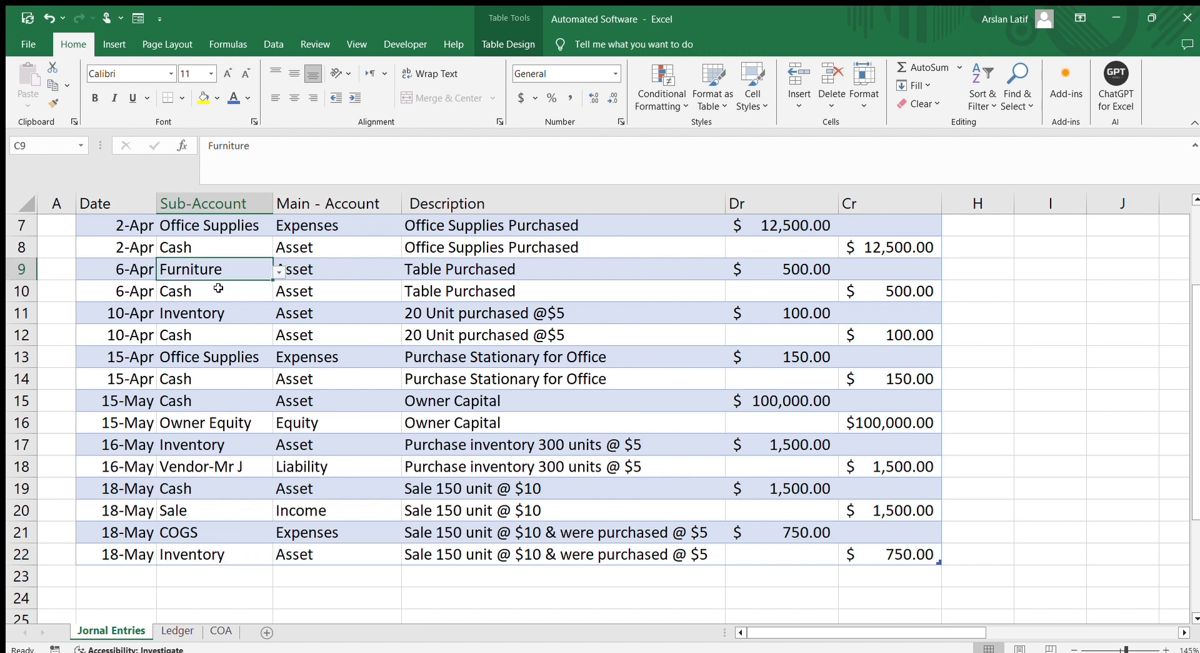
scroll(248, 354, up, 2)
scroll(330, 377, down, 1)
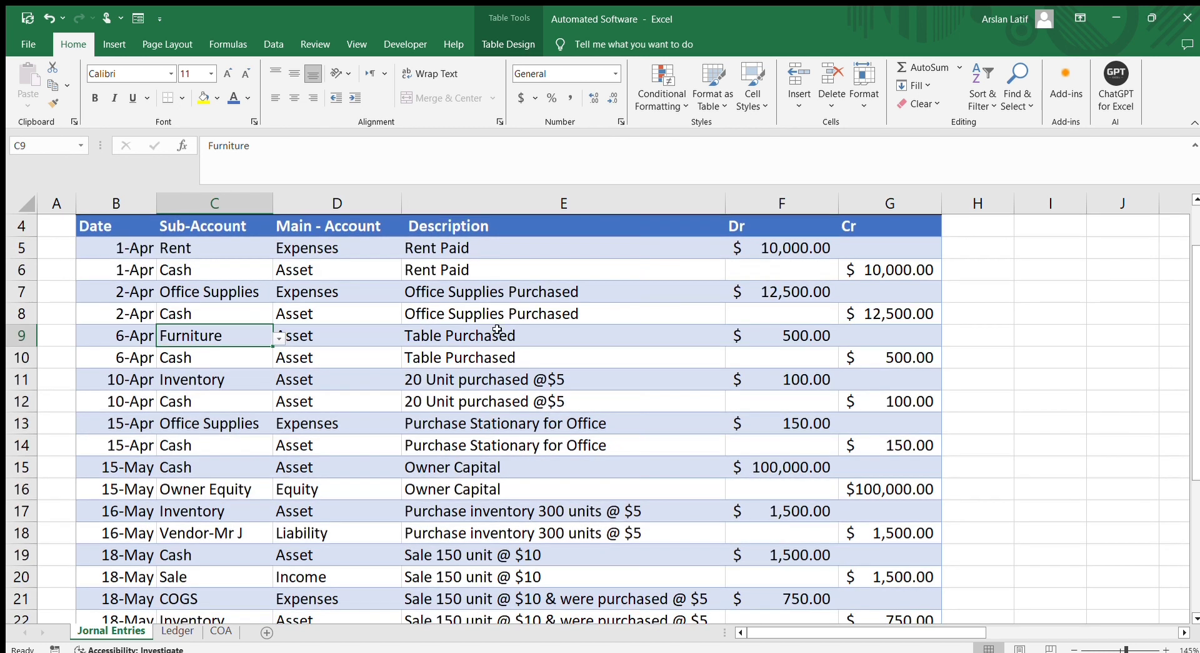
click(457, 375)
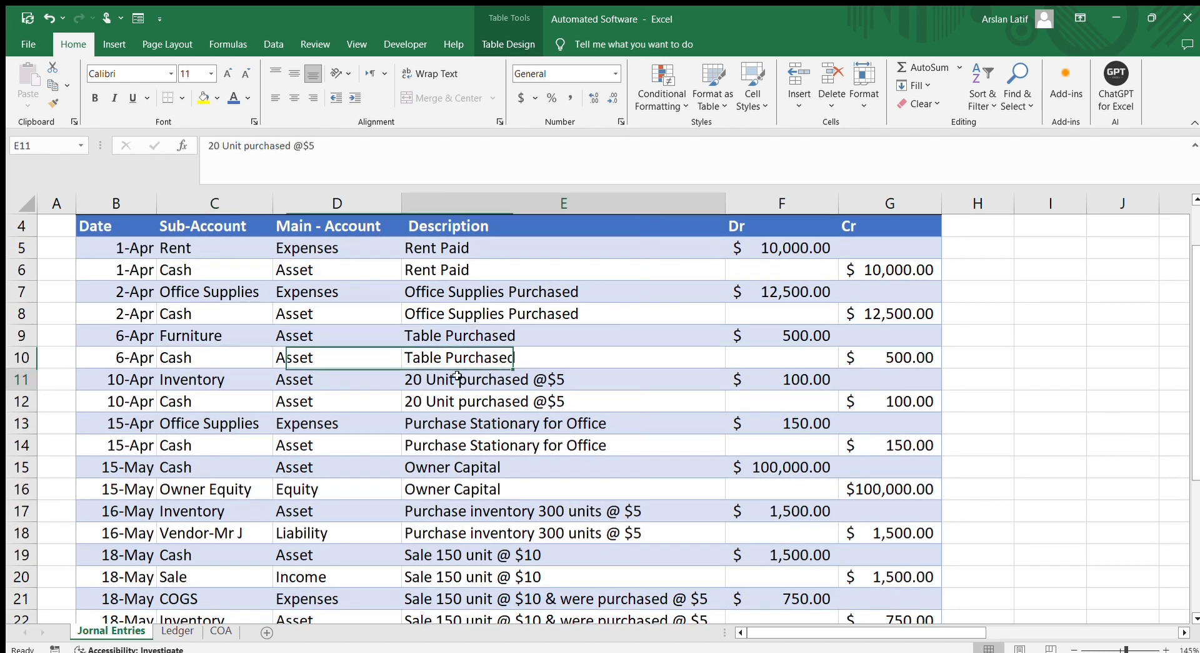
click(220, 379)
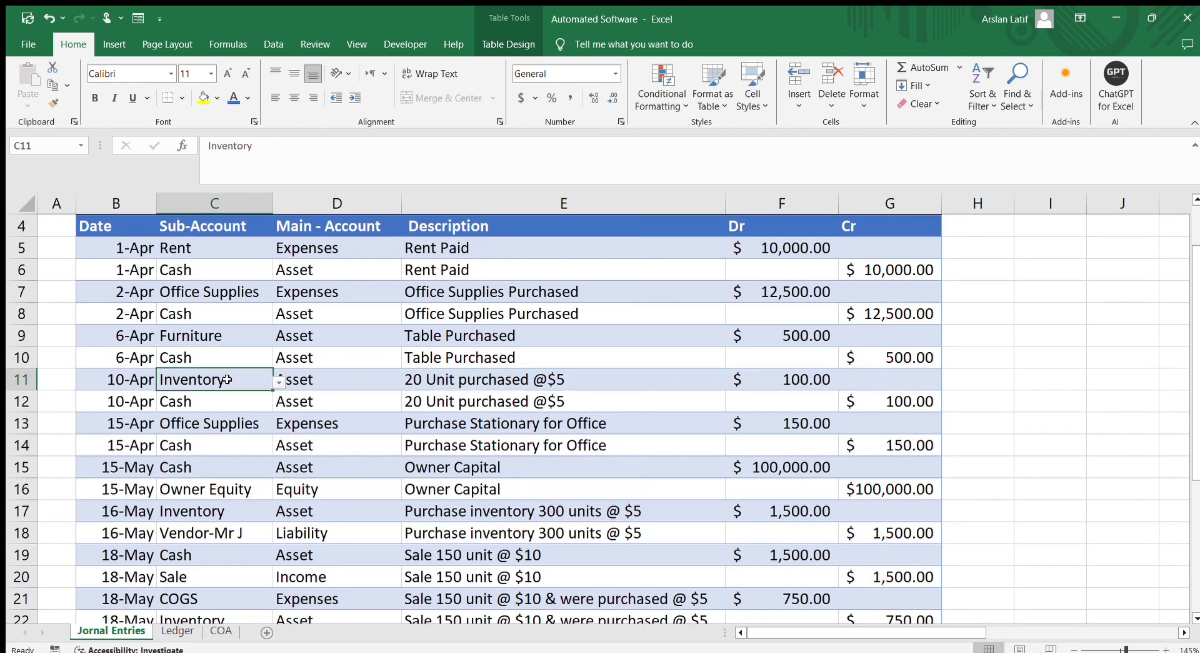
scroll(233, 380, down, 2)
click(202, 484)
scroll(216, 476, up, 3)
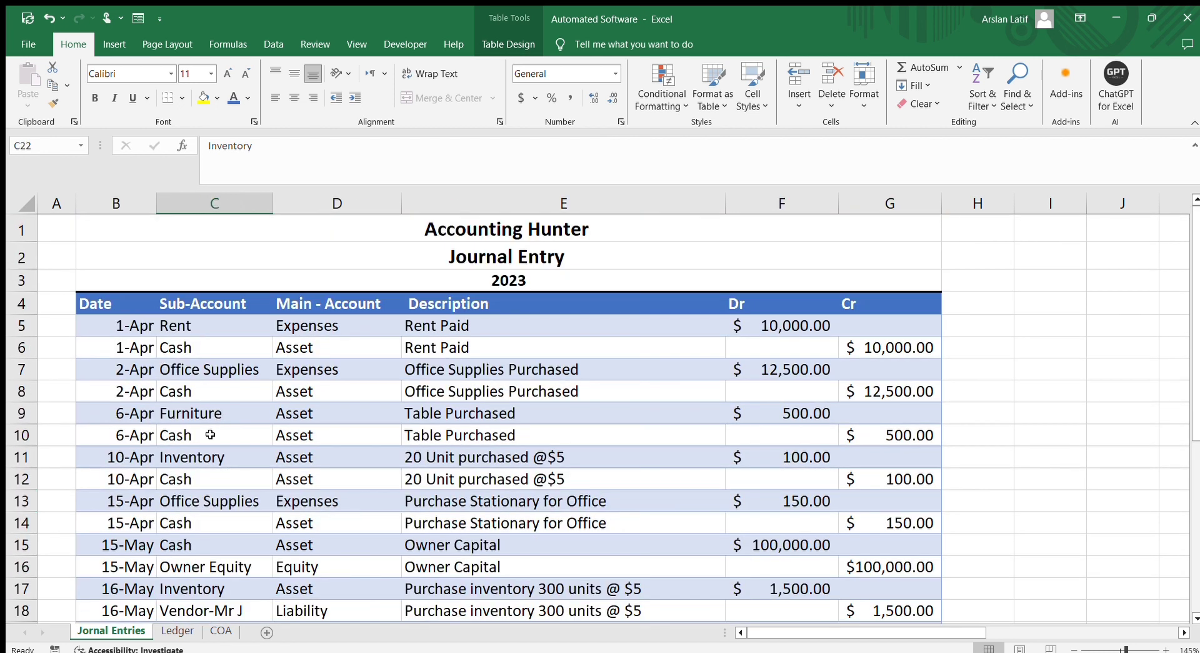
click(213, 456)
scroll(217, 461, down, 3)
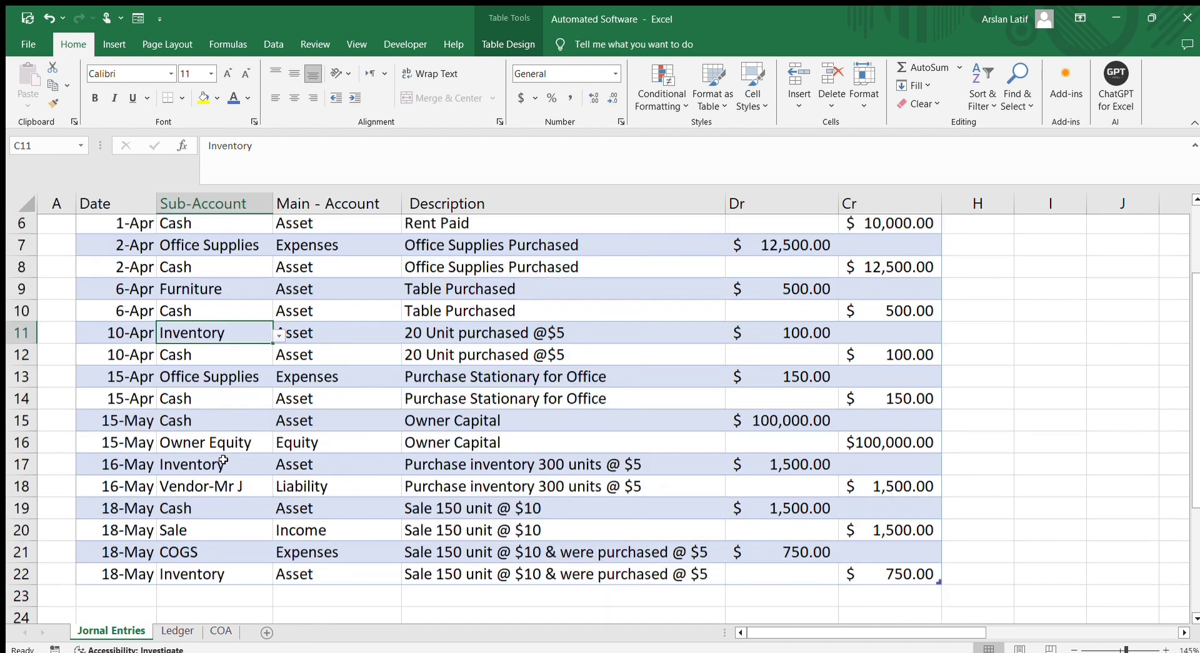
click(205, 485)
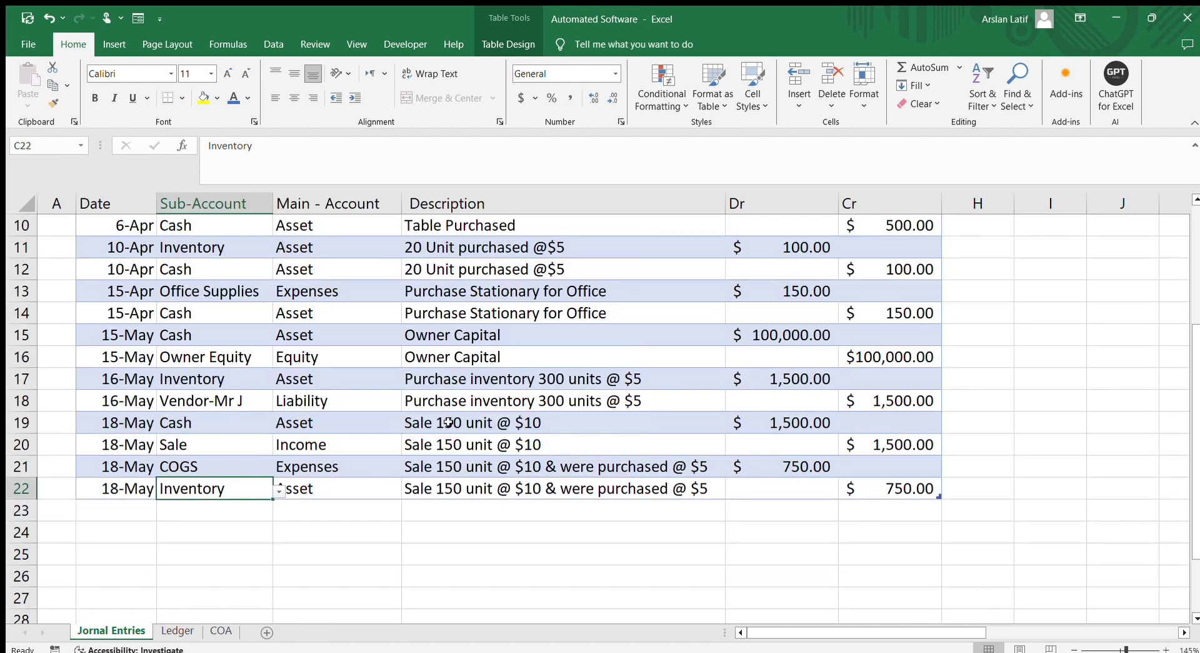
Open the Ledger sheet and review its pivot table from the Cash rows to the Grand Total, closing the field list.
scroll(448, 423, down, 1)
click(175, 630)
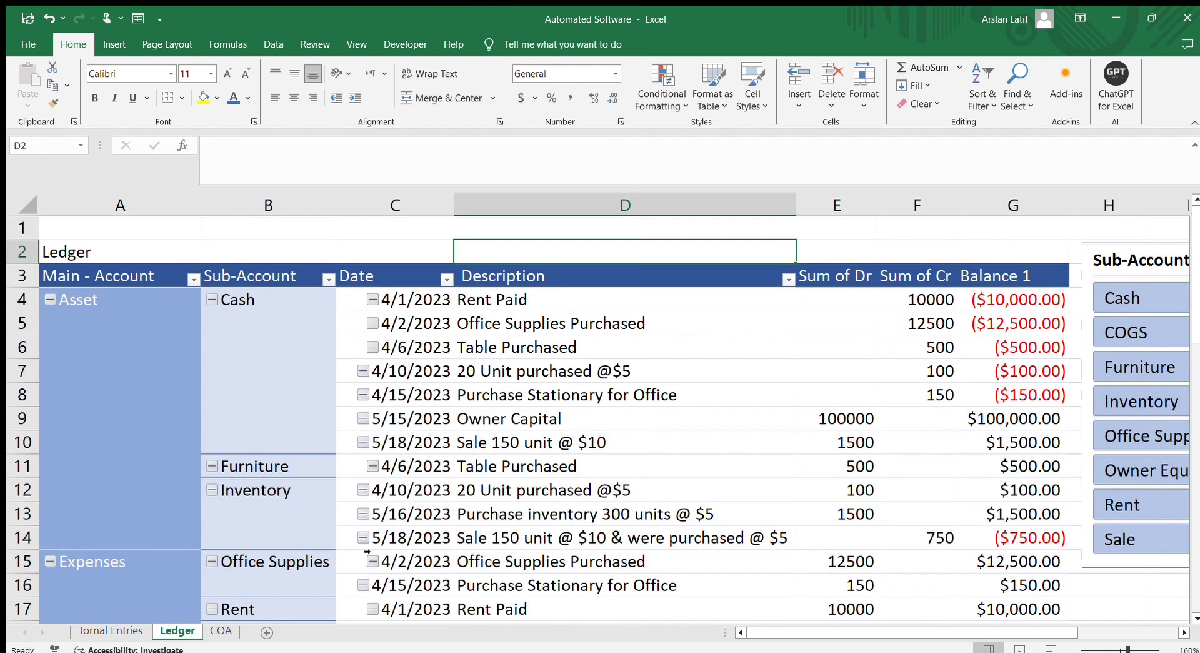
scroll(460, 491, down, 1)
scroll(461, 492, up, 1)
scroll(514, 429, down, 5)
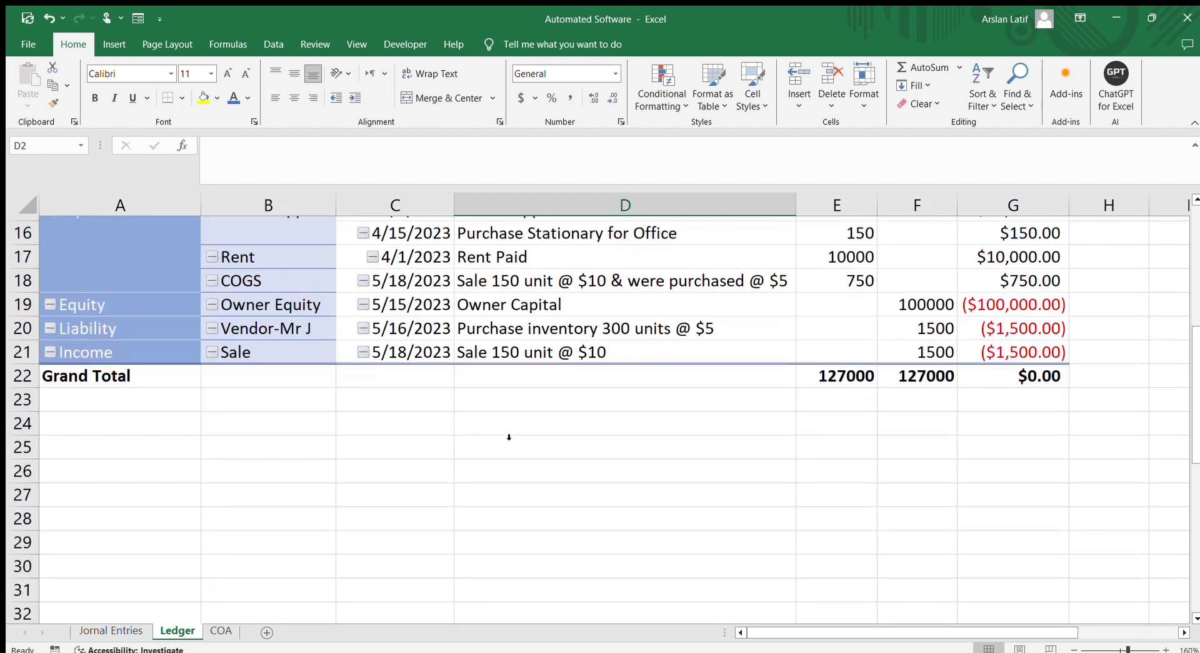
scroll(511, 434, up, 5)
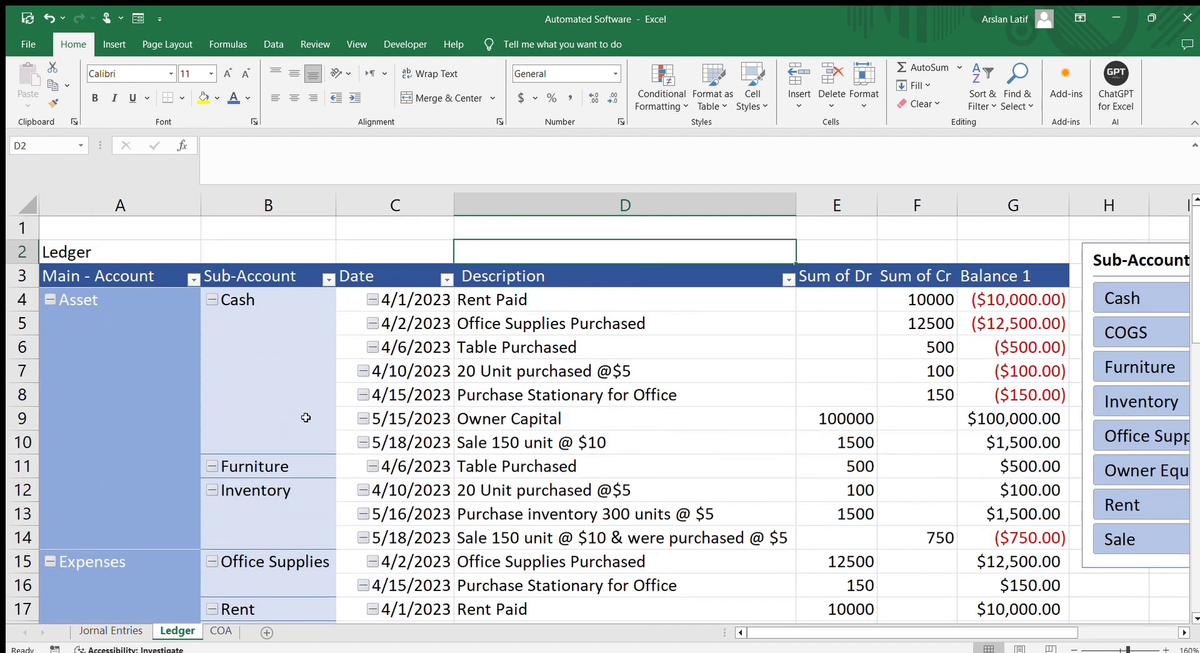
click(265, 407)
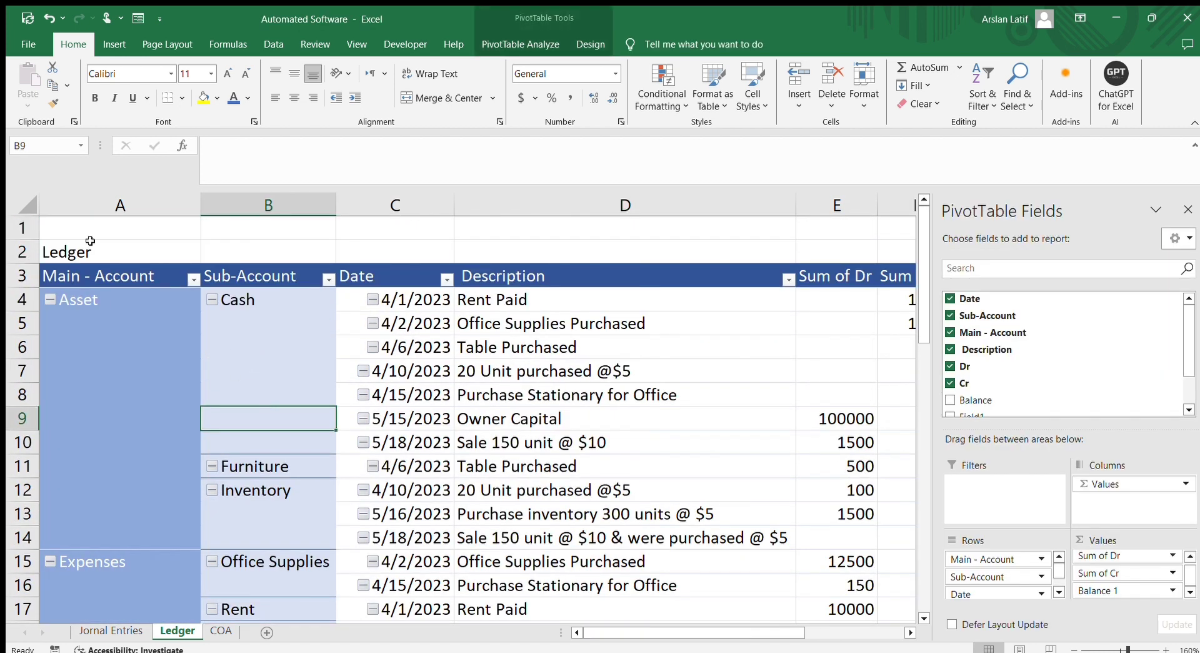
click(1188, 209)
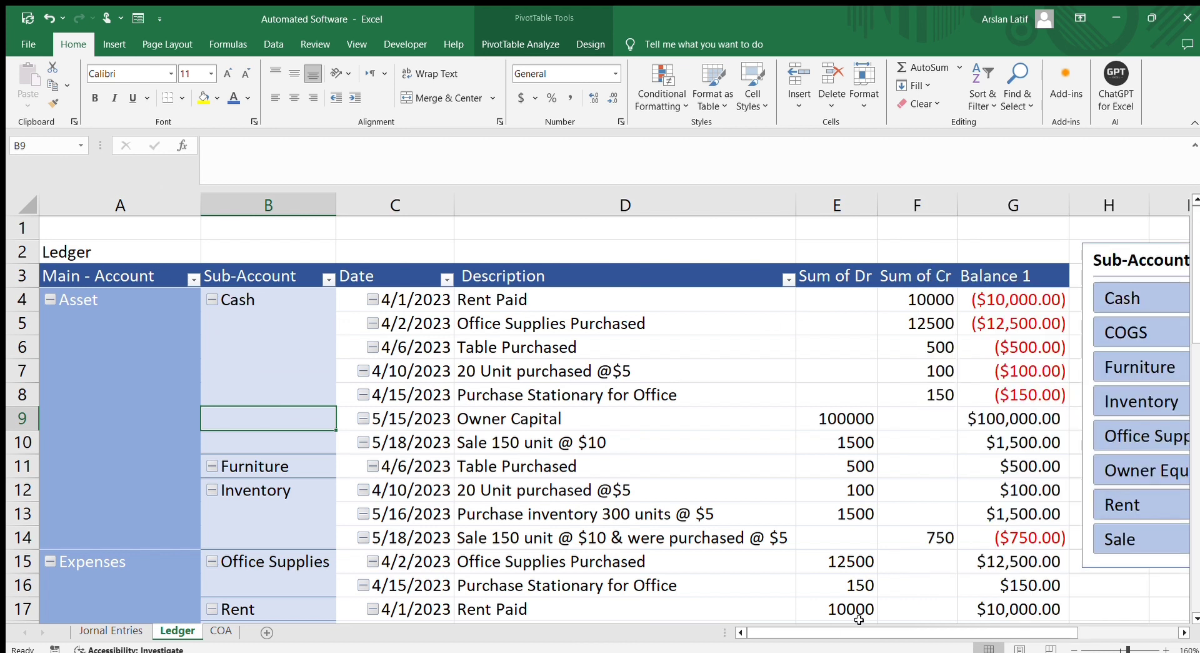
Filter the ledger by the Cash, COGS and Furniture sub-accounts in turn using the Sub-Account slicer.
drag(879, 632, 912, 633)
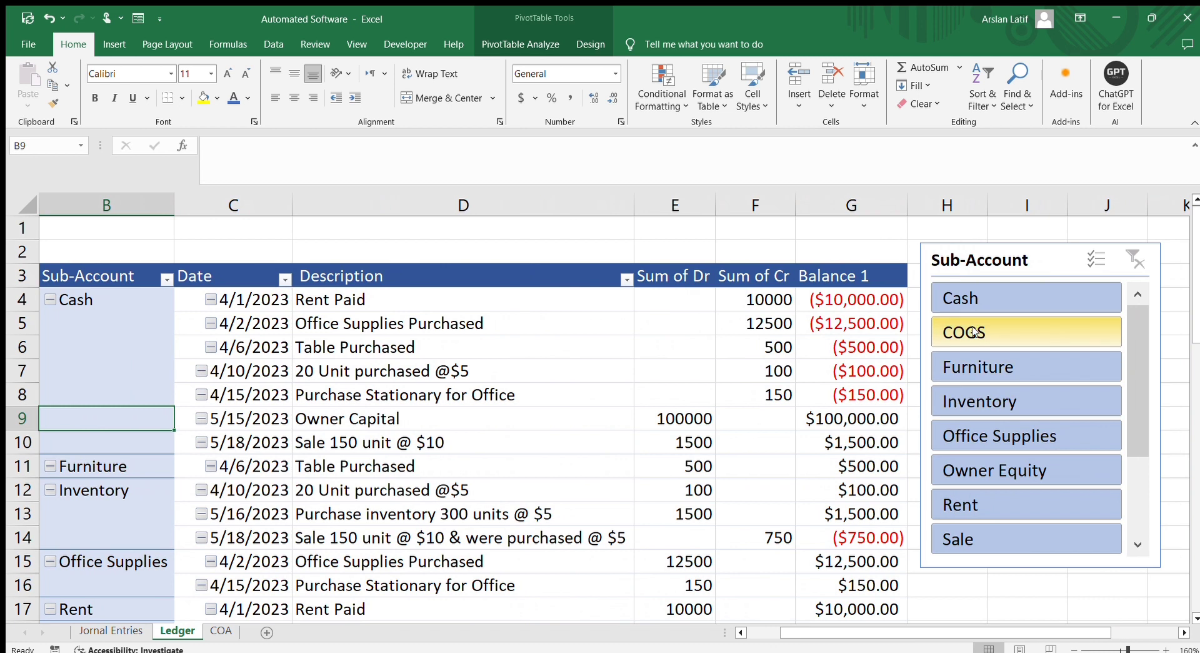
click(975, 302)
click(954, 326)
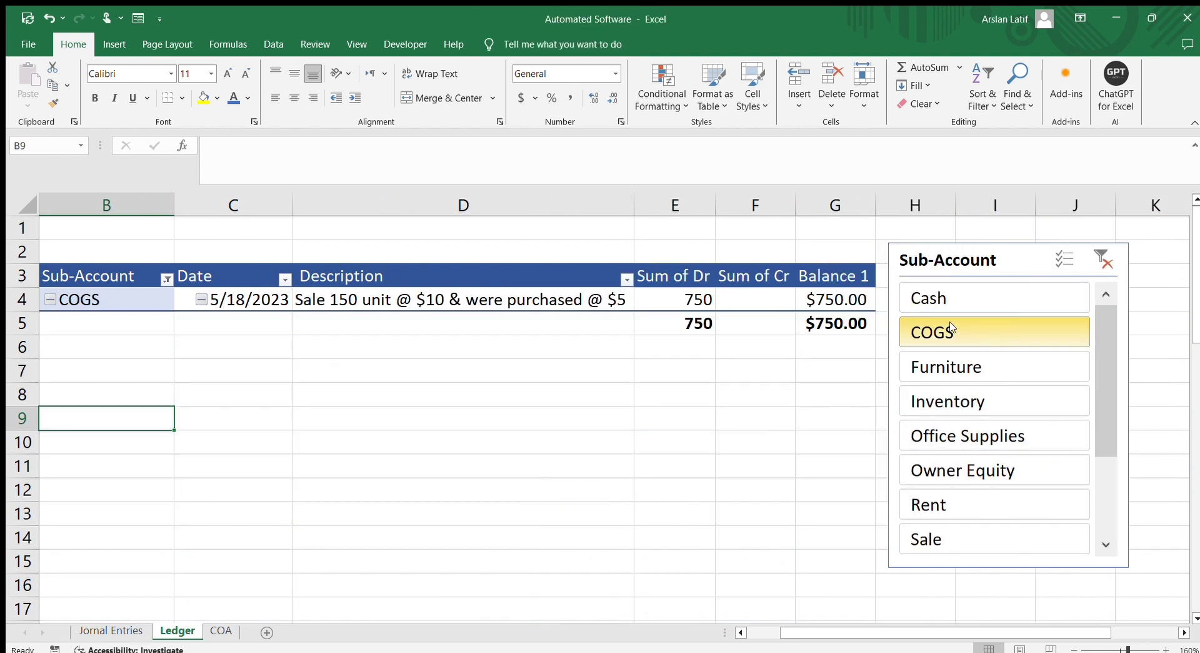
click(960, 293)
click(956, 331)
click(955, 365)
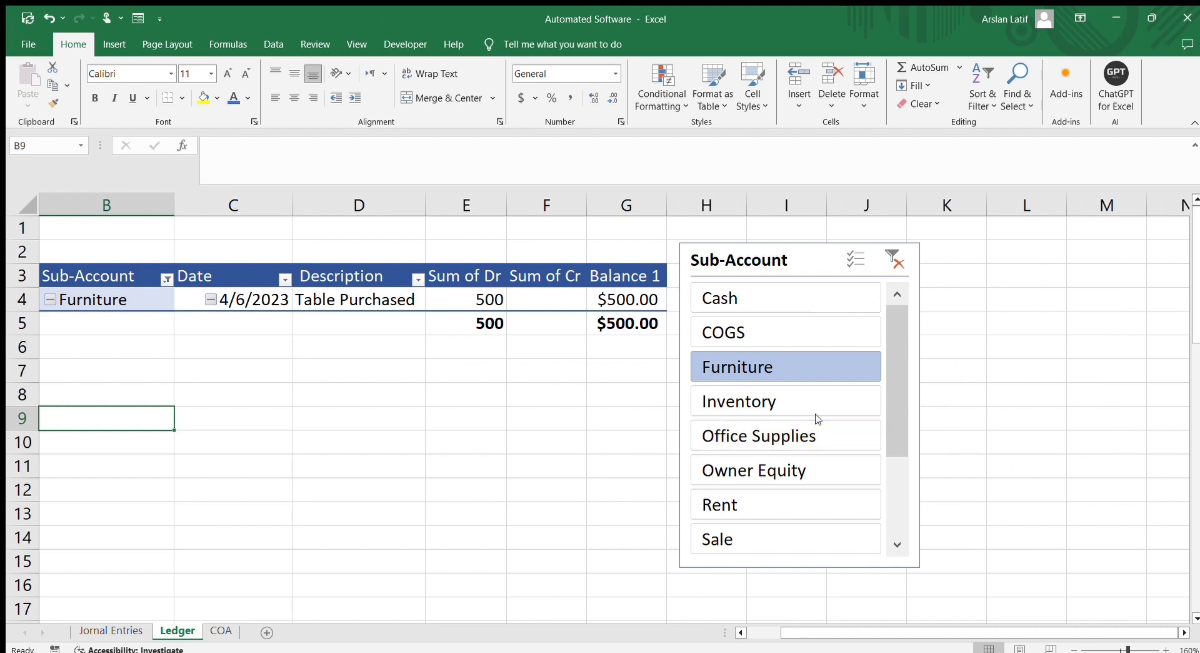
Filter the ledger by Inventory, Office Supplies, Owner Equity, Rent and Cash in turn, and clear the slicer filter.
click(793, 410)
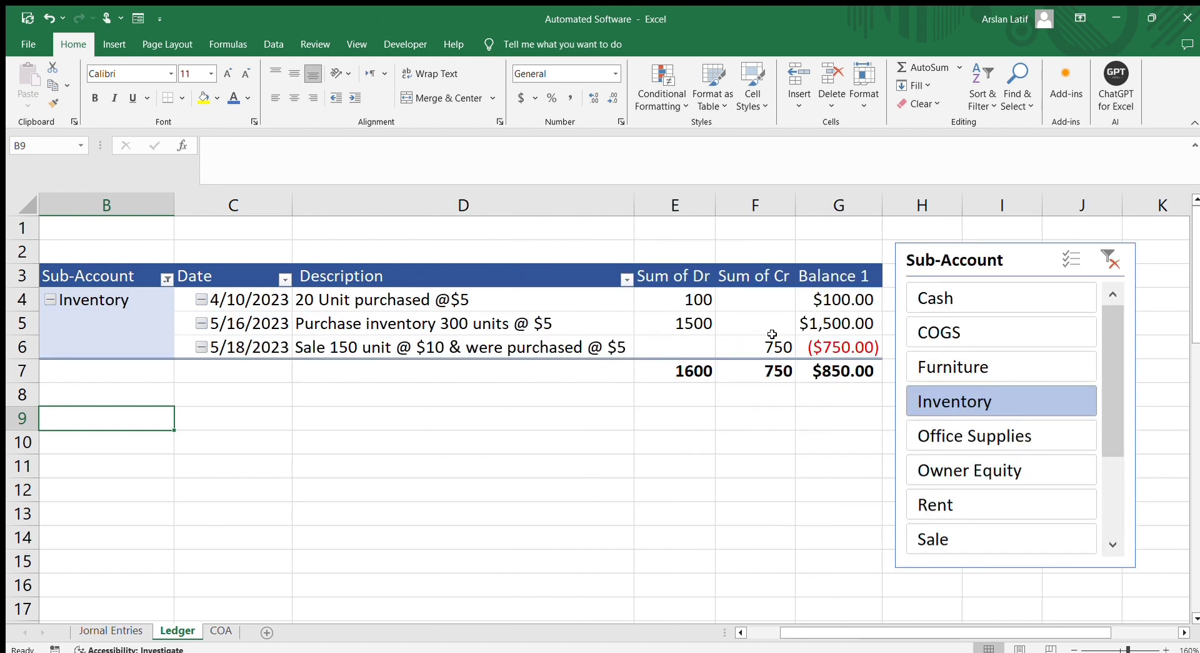
click(963, 441)
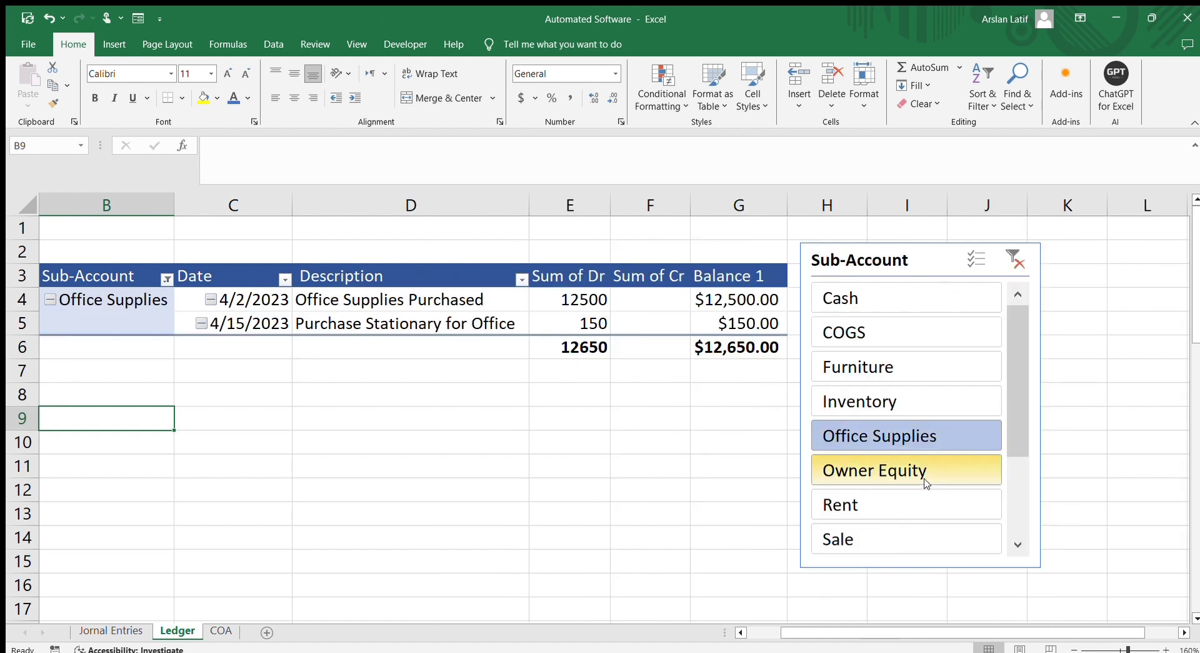
click(917, 472)
click(811, 500)
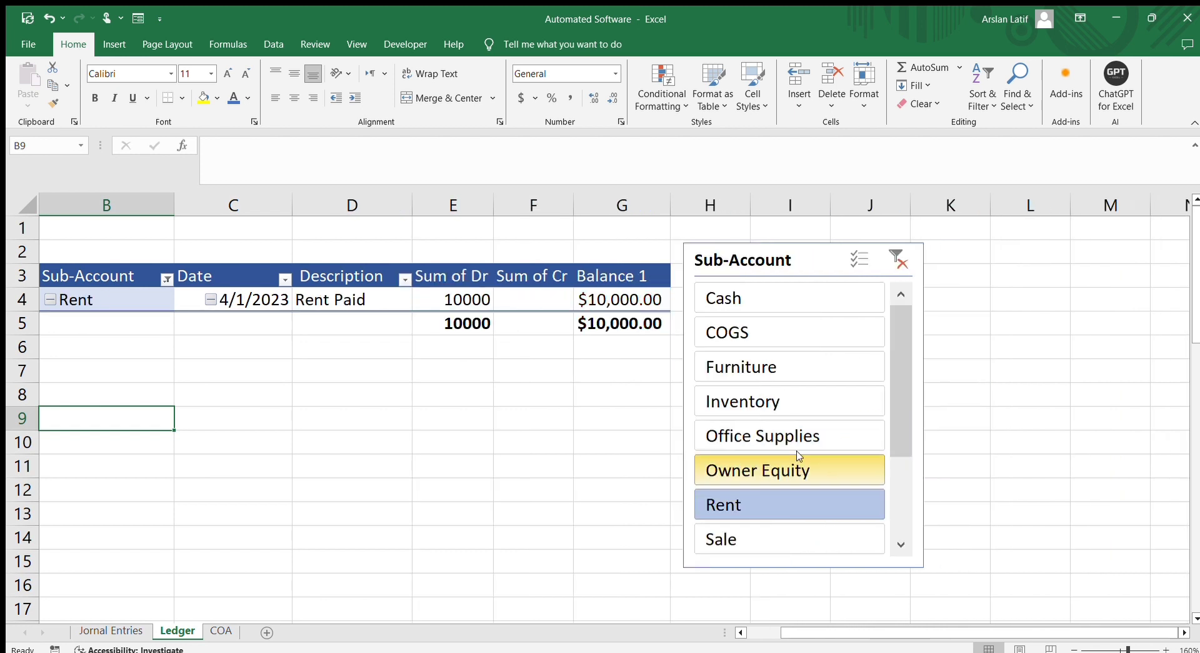
click(775, 306)
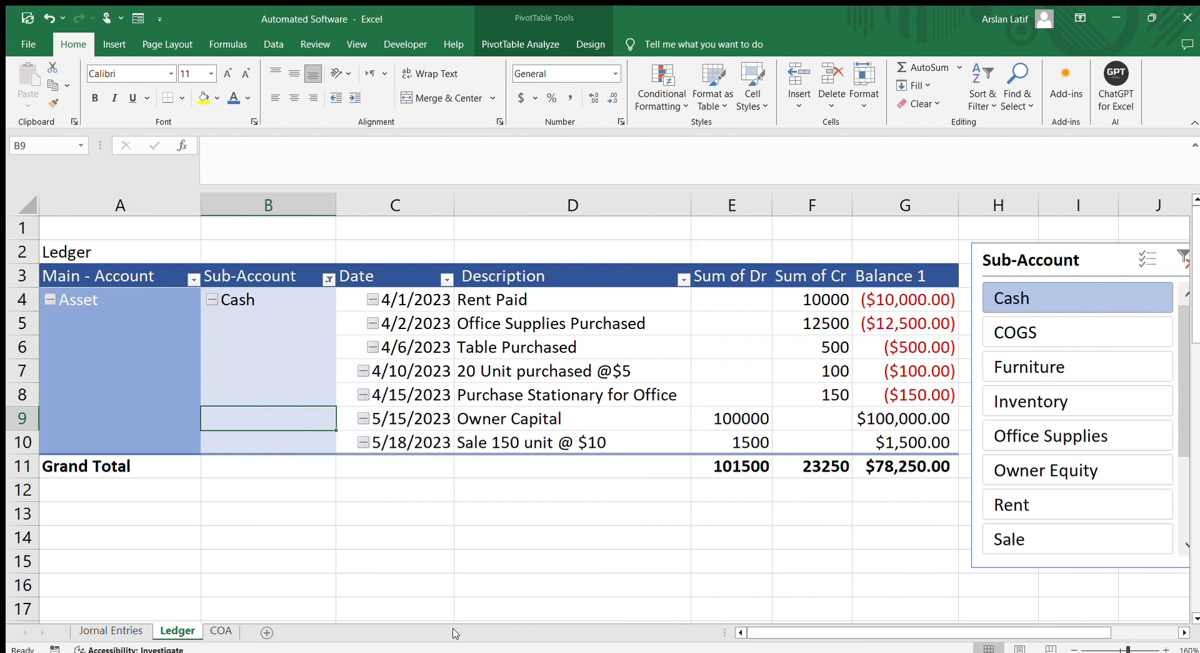
mouse_move(1150, 251)
mouse_down()
mouse_move(1090, 270)
mouse_move(1161, 262)
mouse_up()
click(1129, 270)
Change the heading in cell A2 of the ledger to "Ledger Account".
click(120, 252)
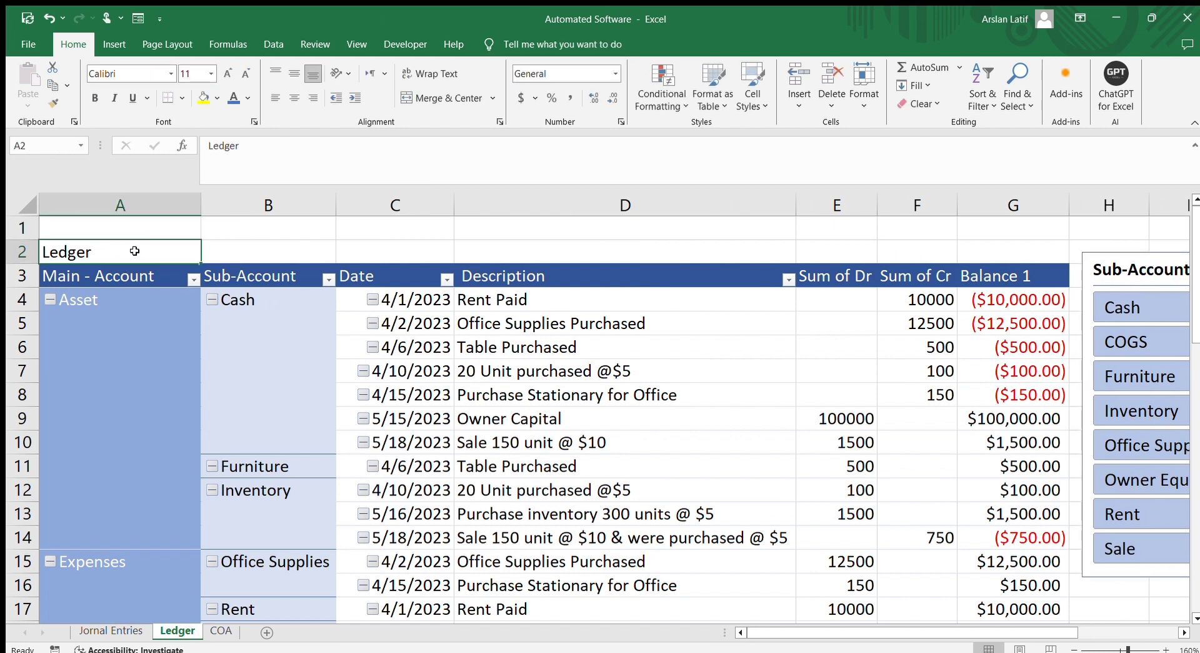
double_click(119, 252)
text(Account)
key(Tab)
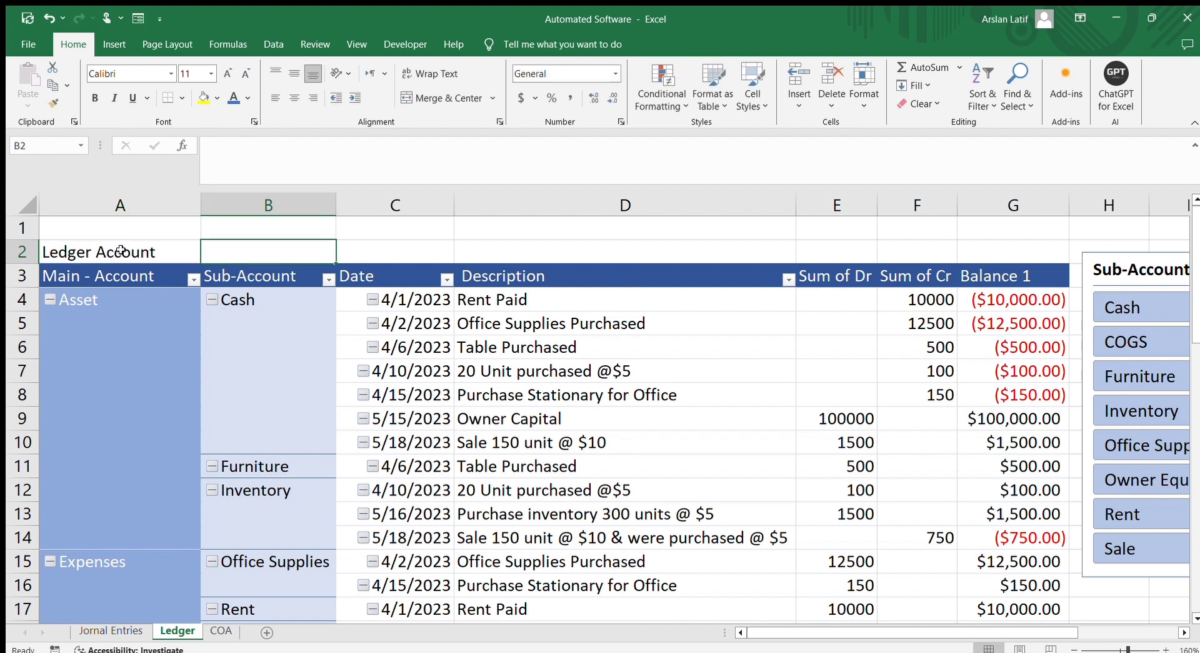
Enter the formula =B4 in cell B2 to link it to the first sub-account name in the ledger.
text(=)
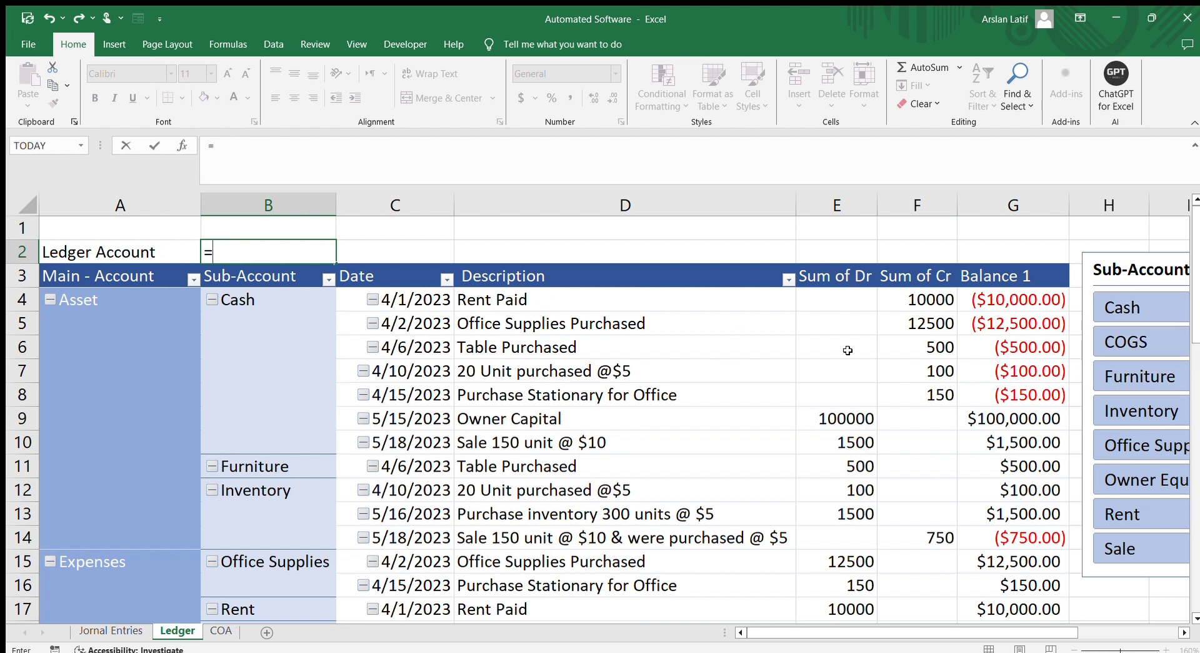
click(245, 300)
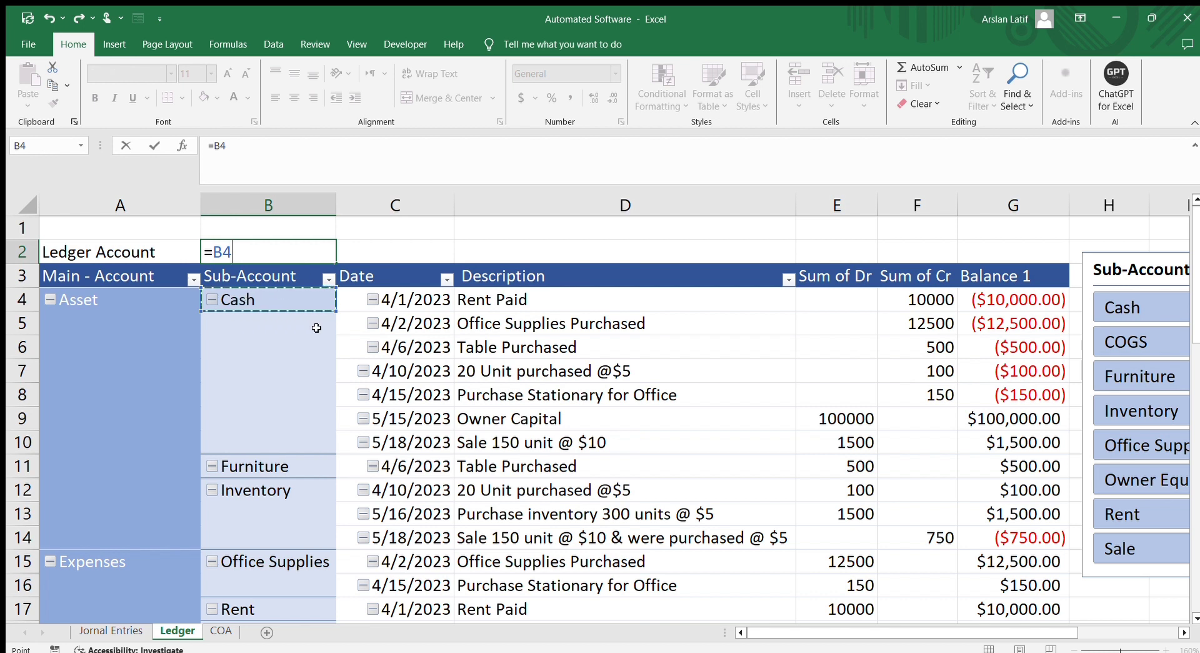
key(Return)
Enlarge the font of heading cells A2:B2 to 16 and fit column A's width to its contents.
drag(133, 245, 263, 251)
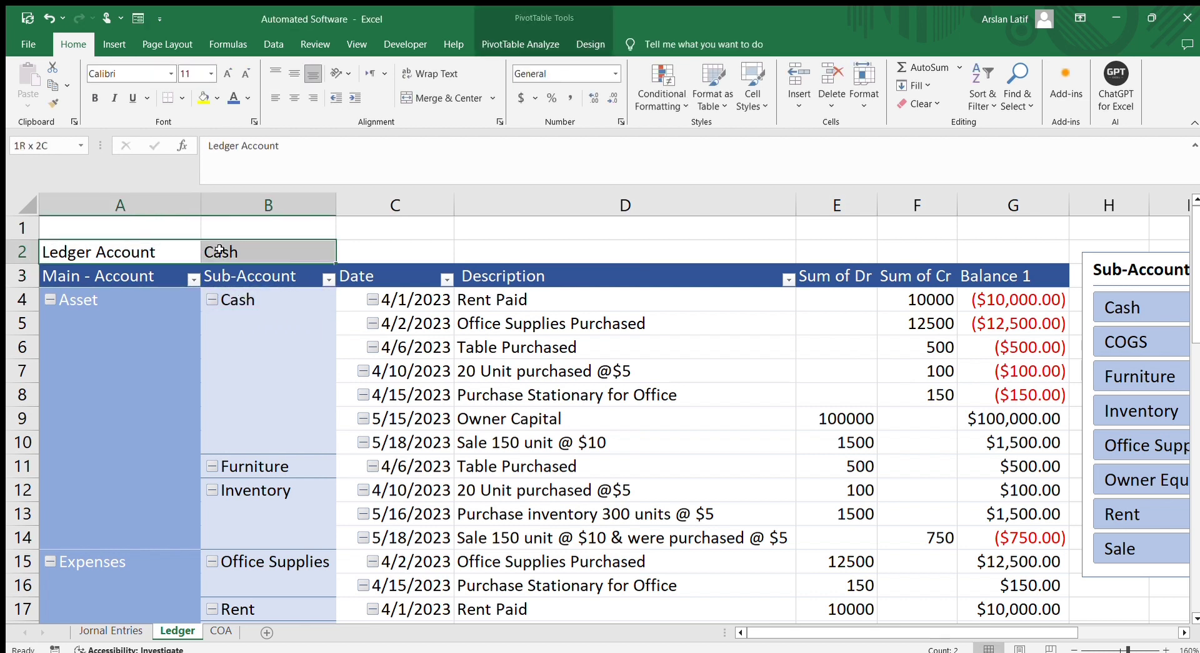
click(229, 74)
click(229, 73)
click(229, 74)
click(398, 250)
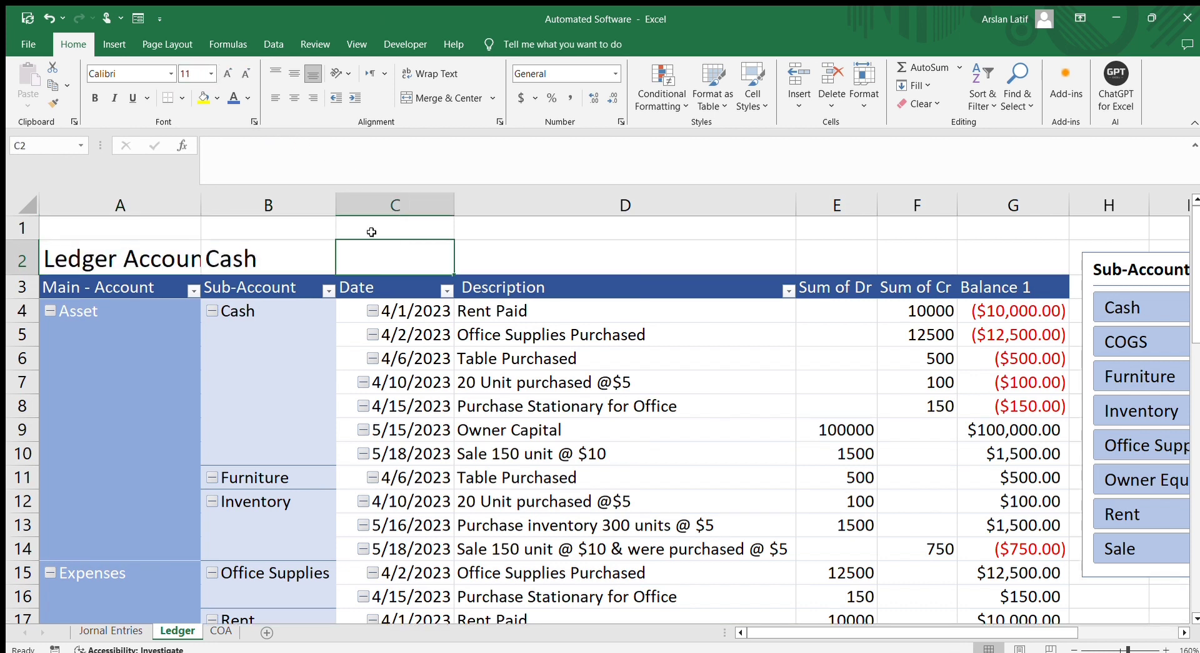
double_click(231, 205)
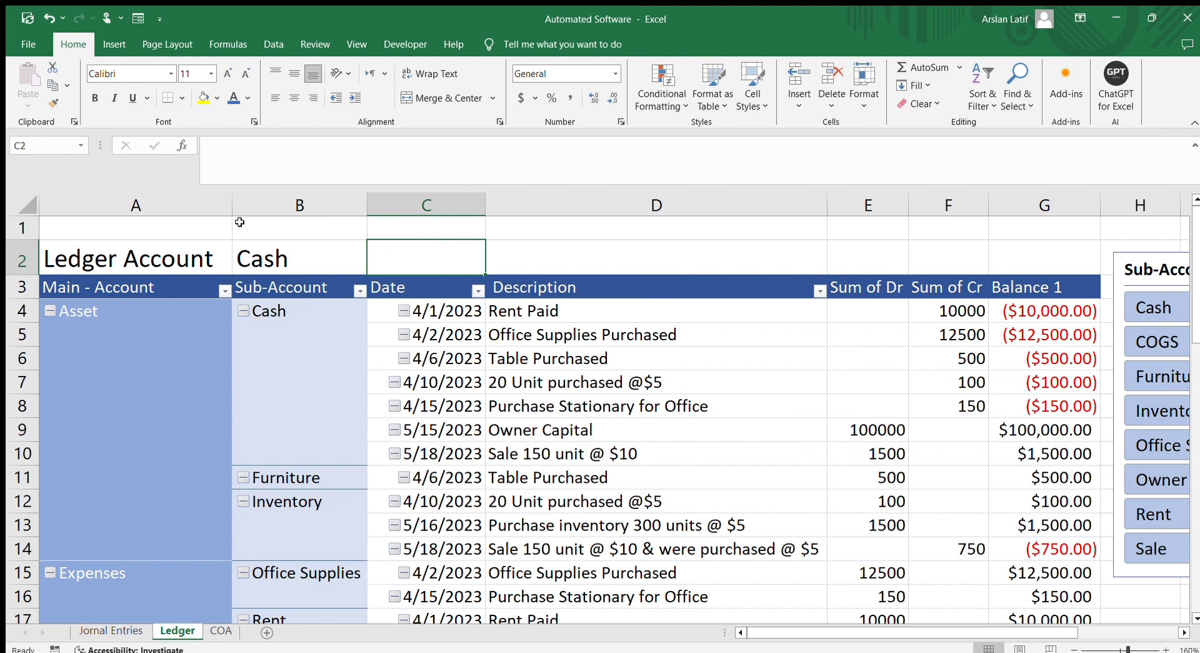
Format the linked sub-account name in B2 as bold blue text and make the "Ledger Account" heading bold.
click(285, 255)
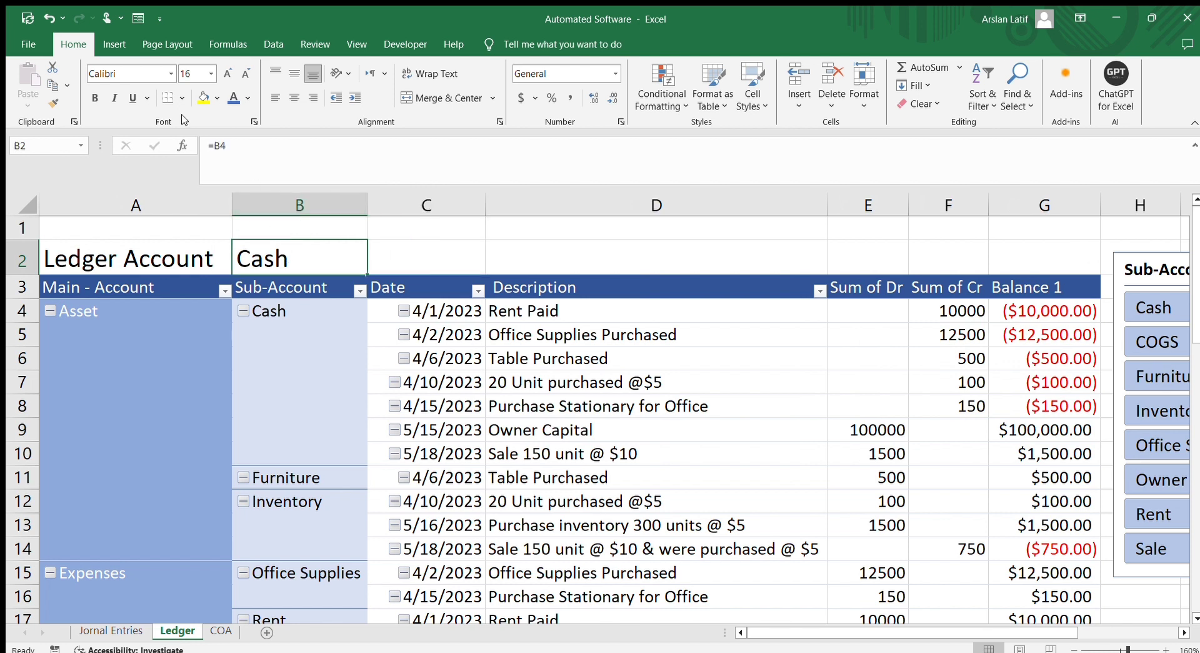
click(232, 98)
key(ctrl+b)
click(442, 244)
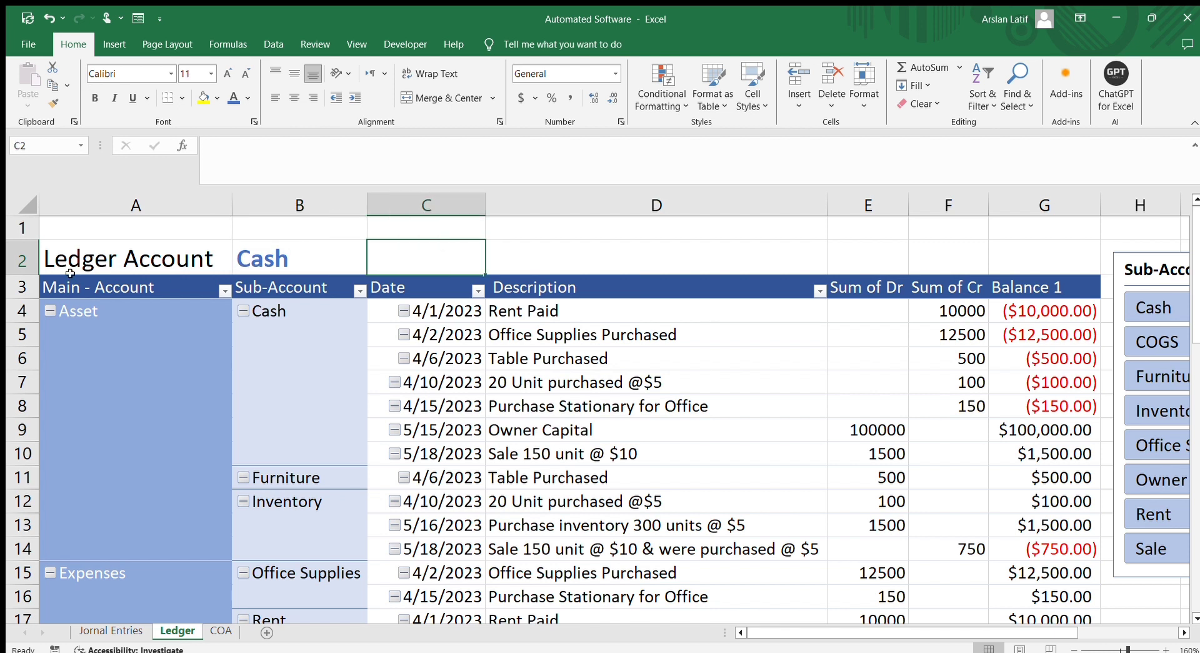
click(150, 259)
key(ctrl+b)
click(380, 249)
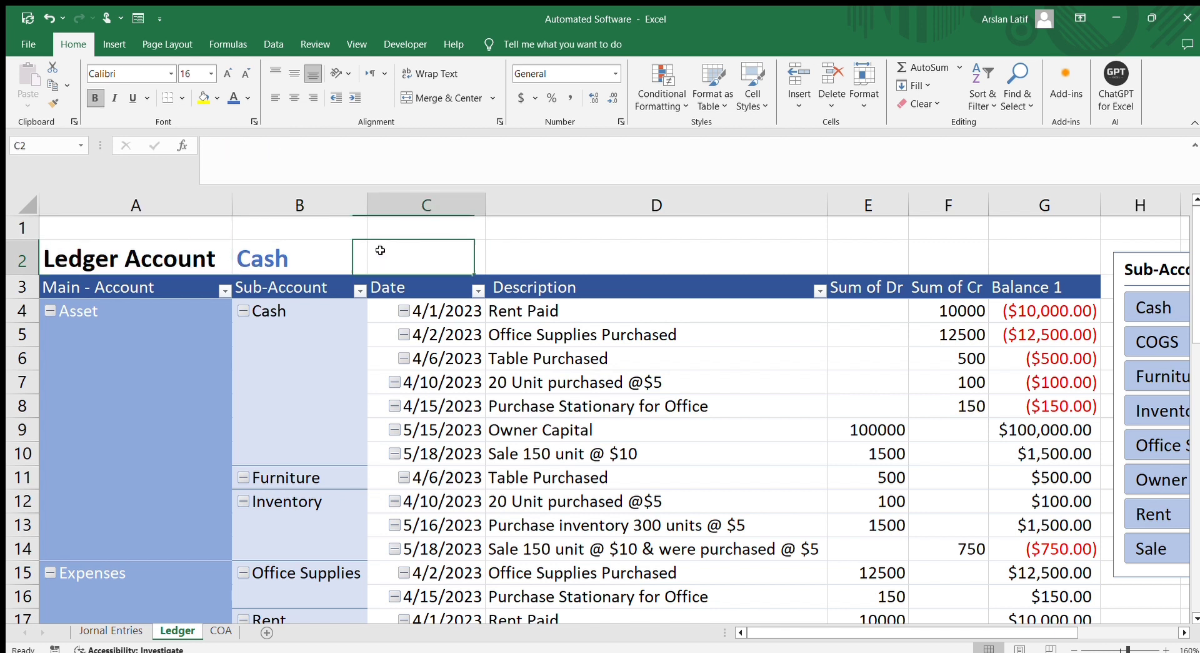
Insert a blank column before the ledger and narrow it into a slim margin.
click(132, 267)
click(125, 209)
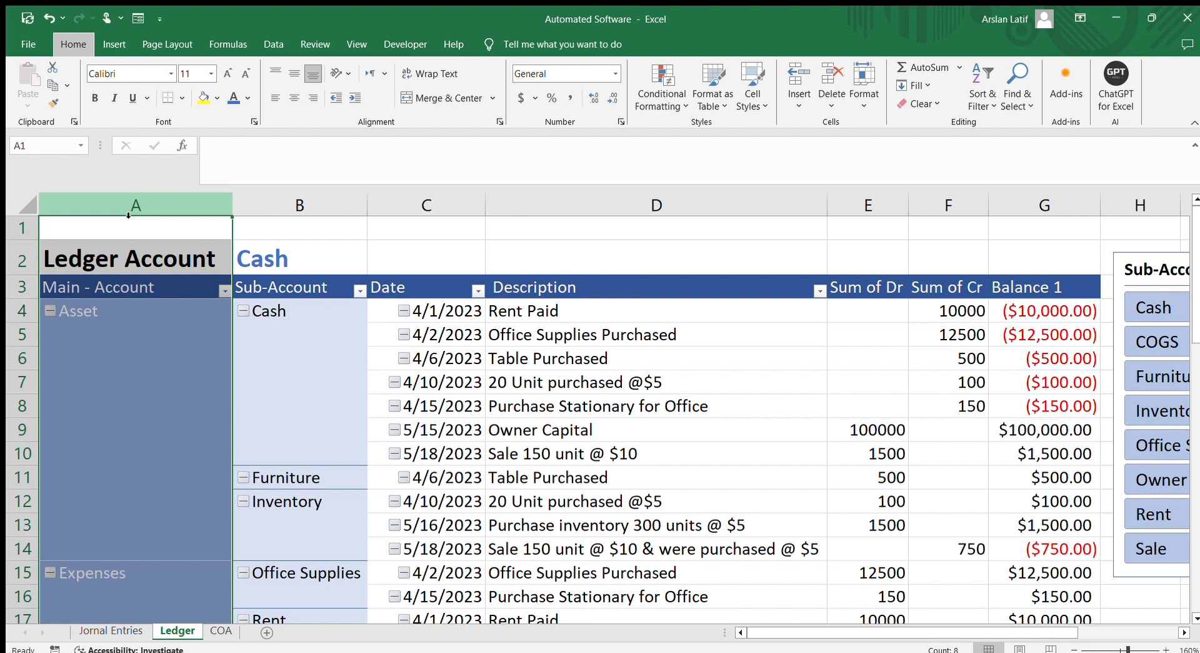
key(i)
key(c)
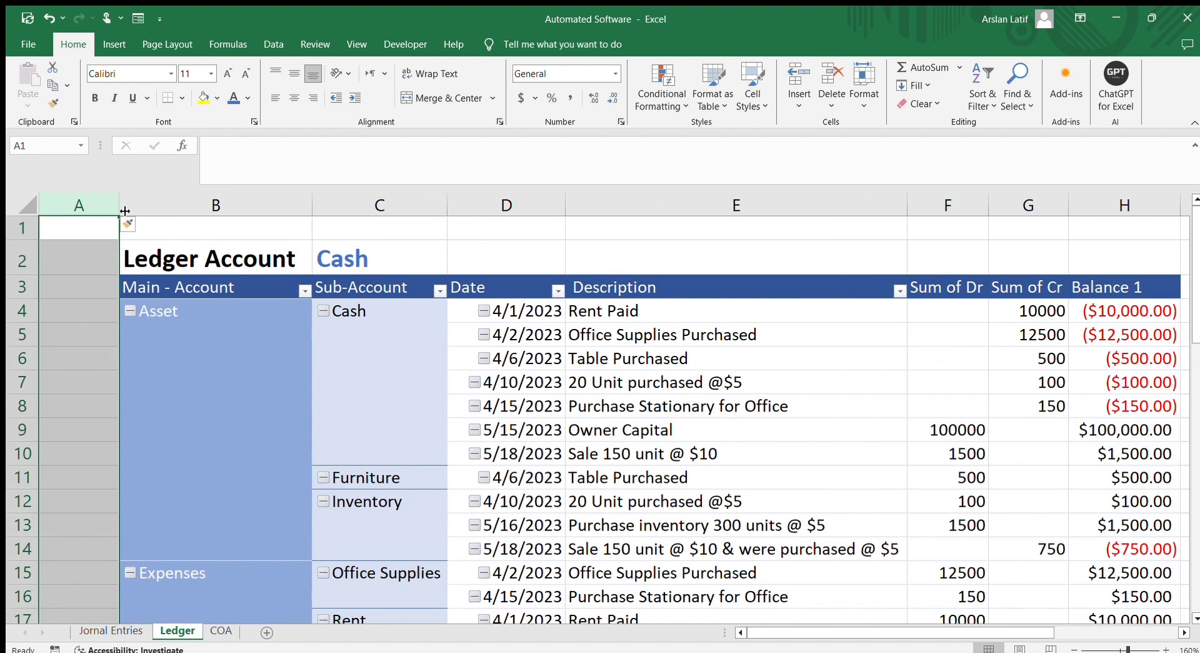
click(174, 236)
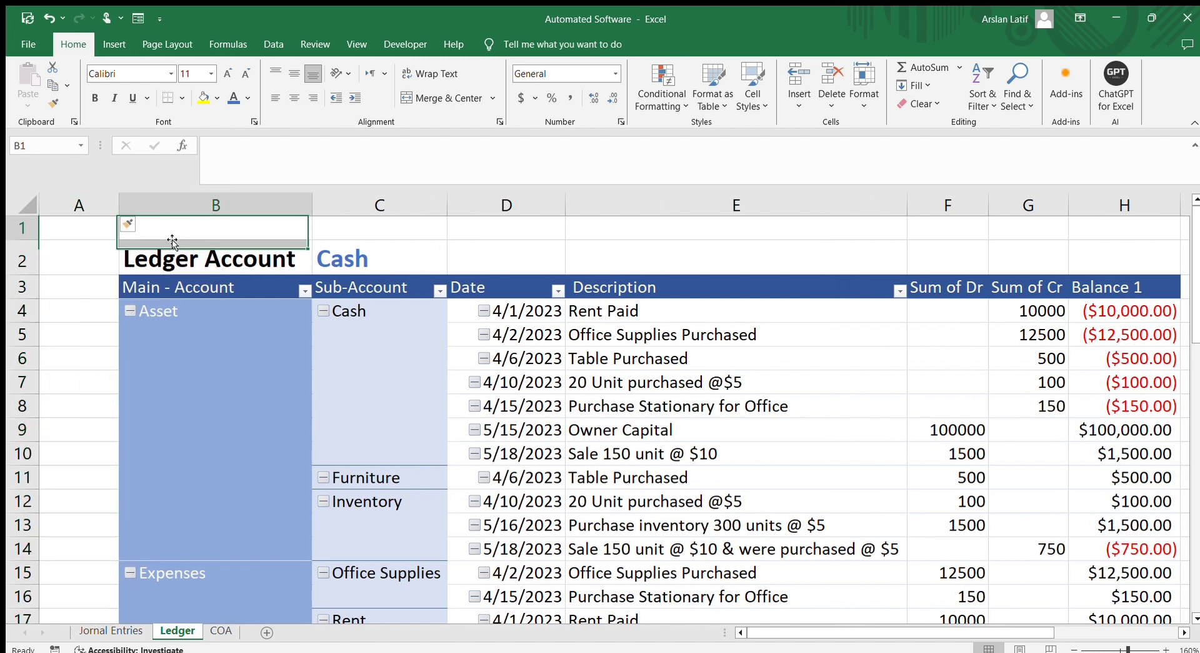
drag(117, 212, 76, 211)
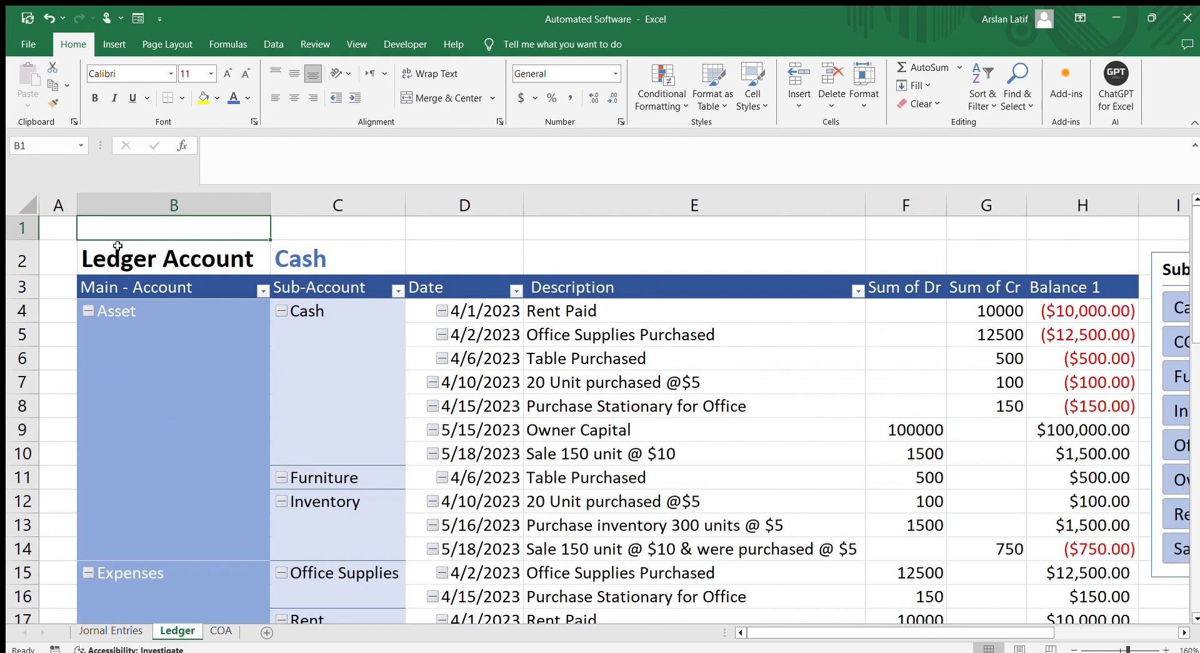
Review the ledger's heading, main accounts and sub-accounts from Asset through Income down to the Grand Total row.
click(461, 213)
click(300, 262)
click(204, 263)
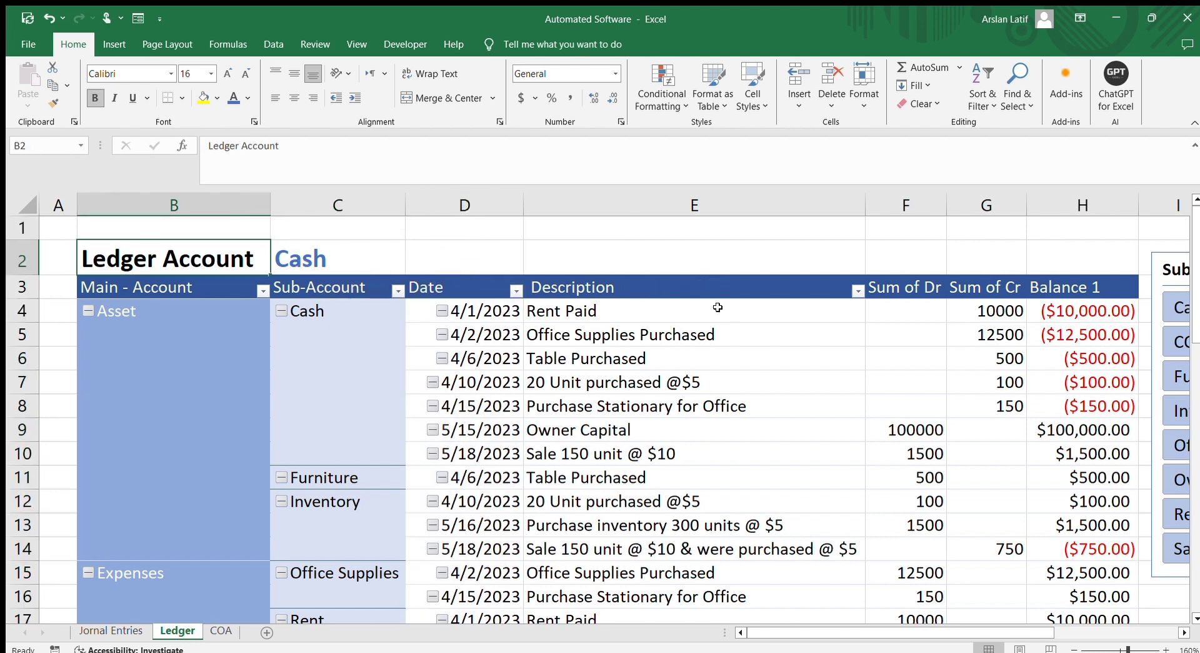
mouse_move(860, 631)
mouse_down()
mouse_move(908, 631)
mouse_move(881, 632)
mouse_up()
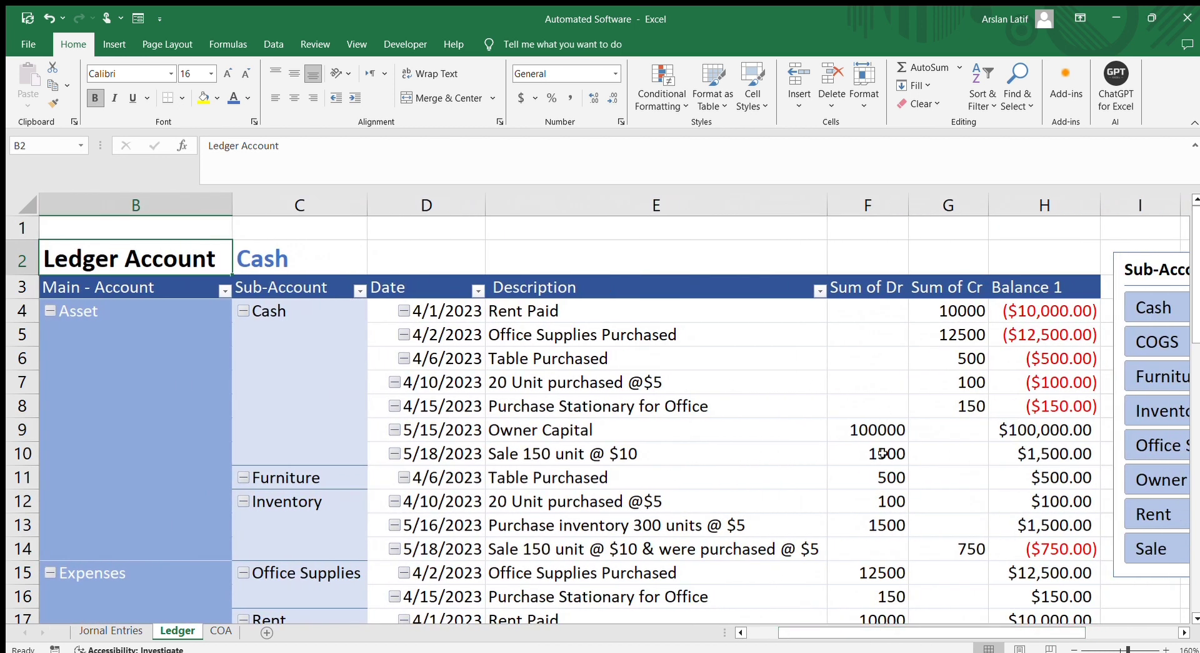
scroll(789, 432, down, 4)
scroll(789, 431, up, 4)
scroll(69, 336, down, 2)
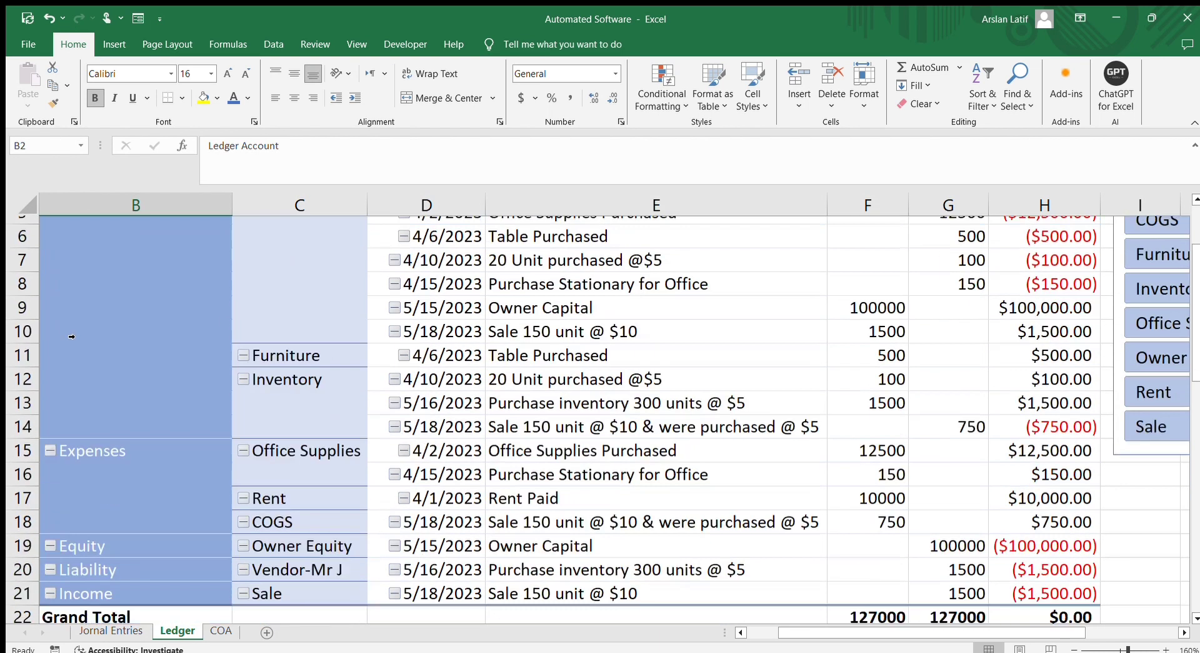
scroll(115, 325, up, 1)
scroll(128, 403, down, 2)
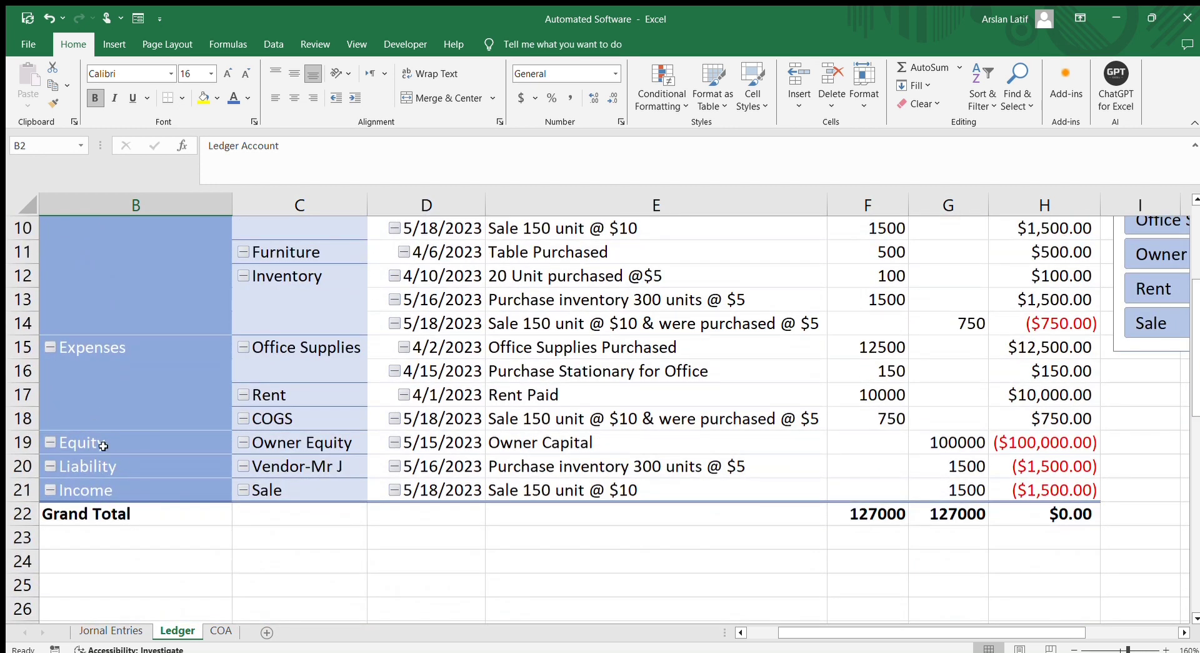
scroll(286, 447, up, 3)
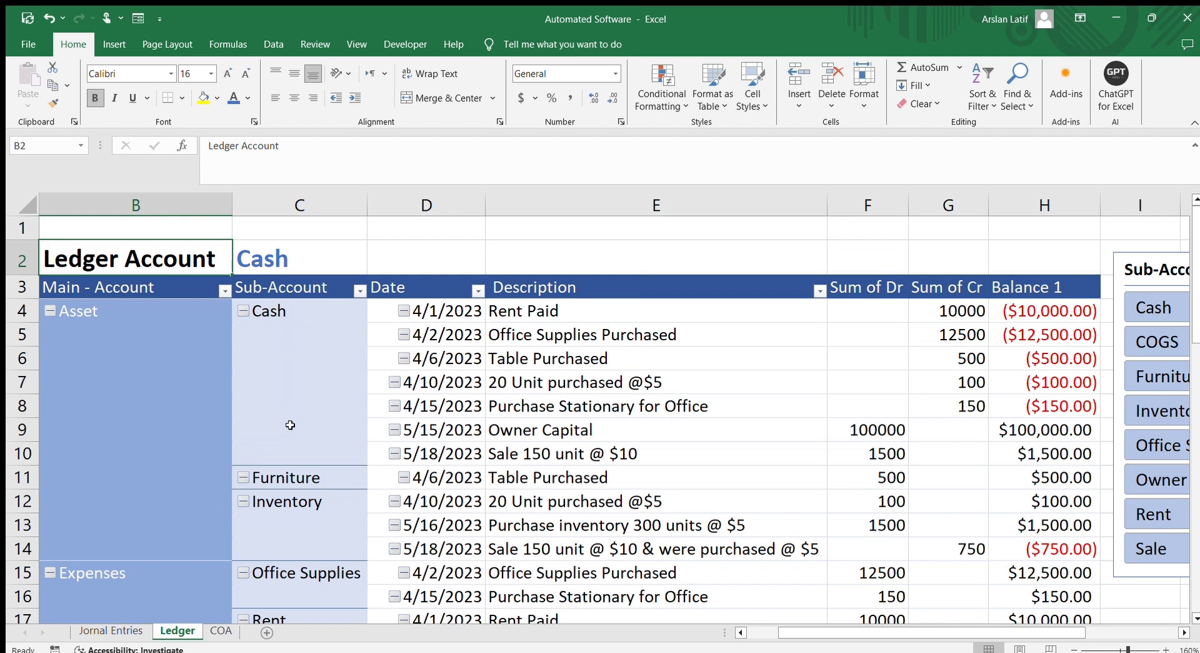
scroll(318, 495, down, 1)
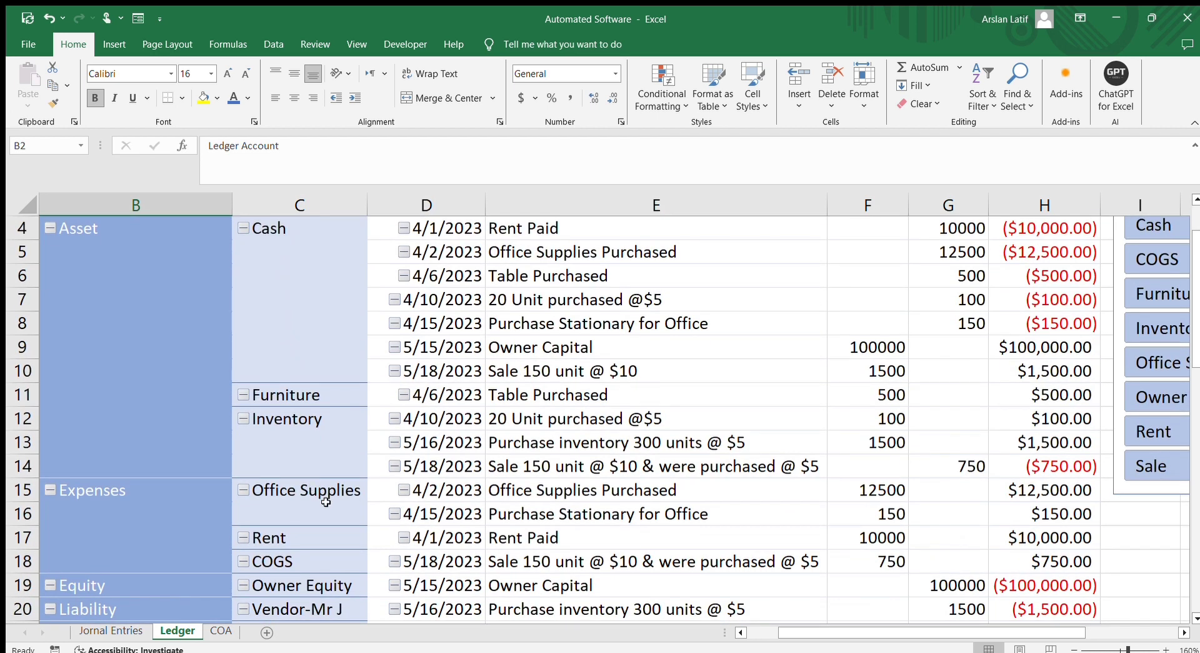
scroll(305, 473, down, 1)
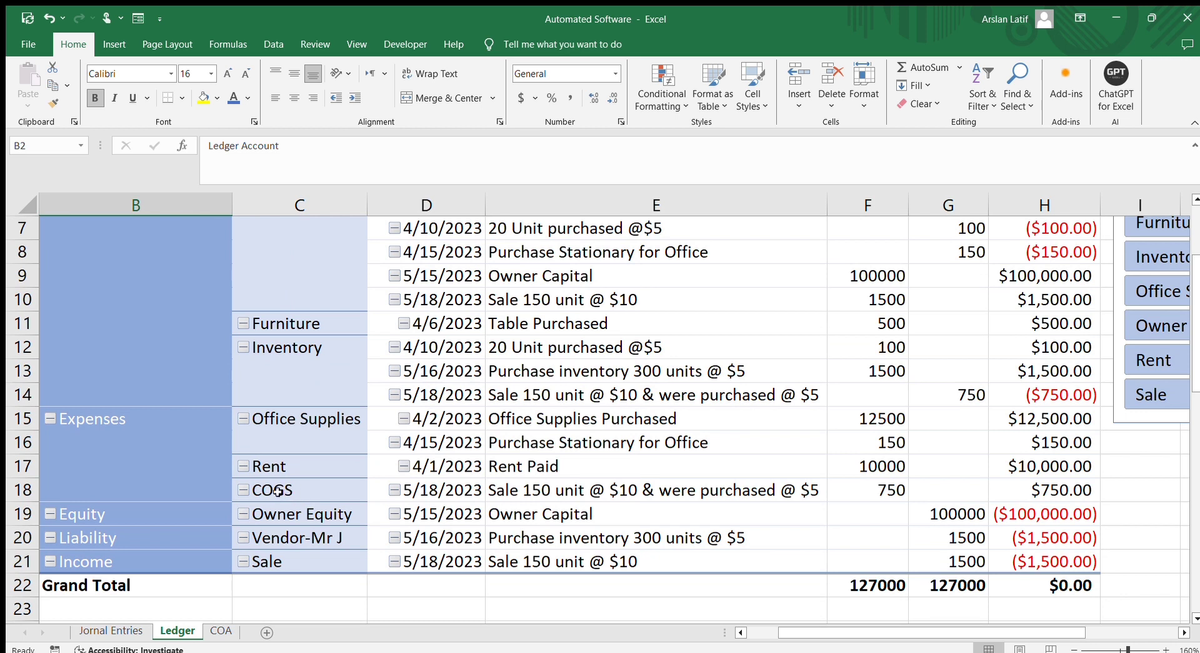
scroll(288, 463, up, 2)
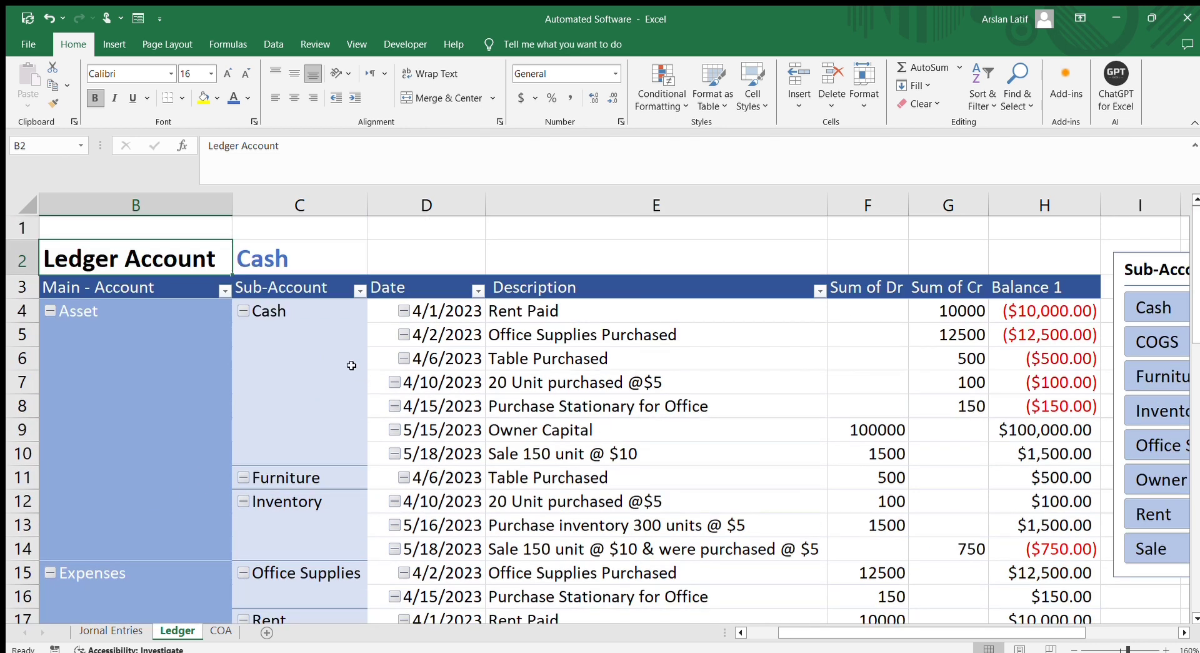
click(320, 400)
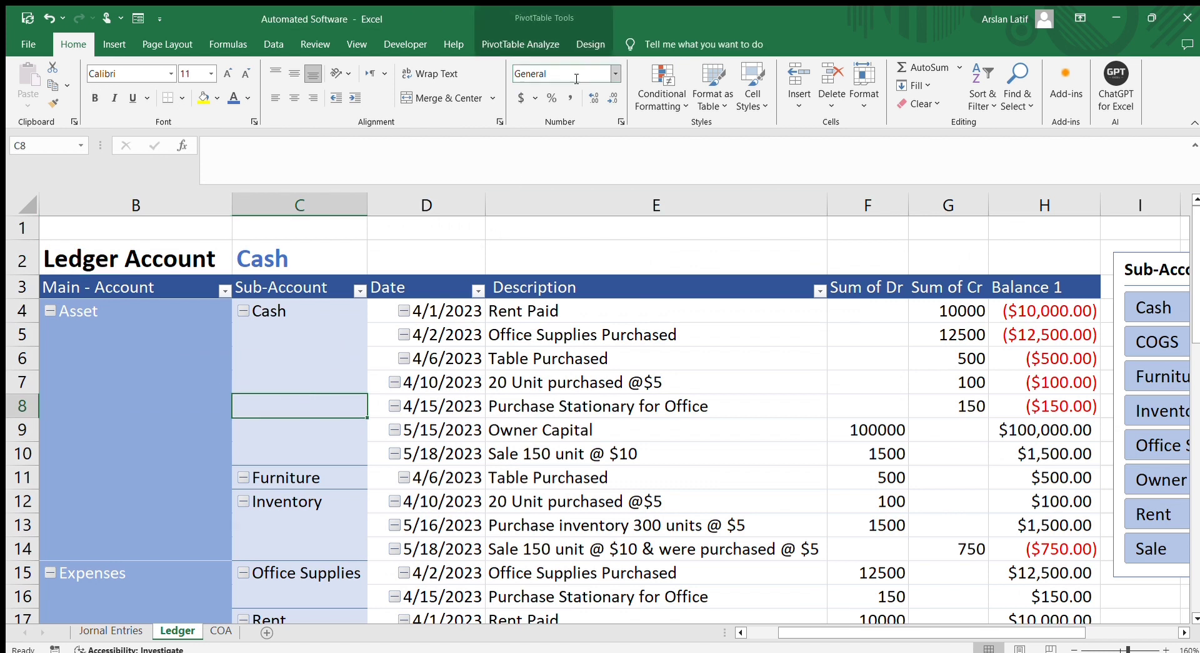
Show all subtotals at the bottom of each group in the ledger PivotTable and look through the subtotal rows.
click(577, 45)
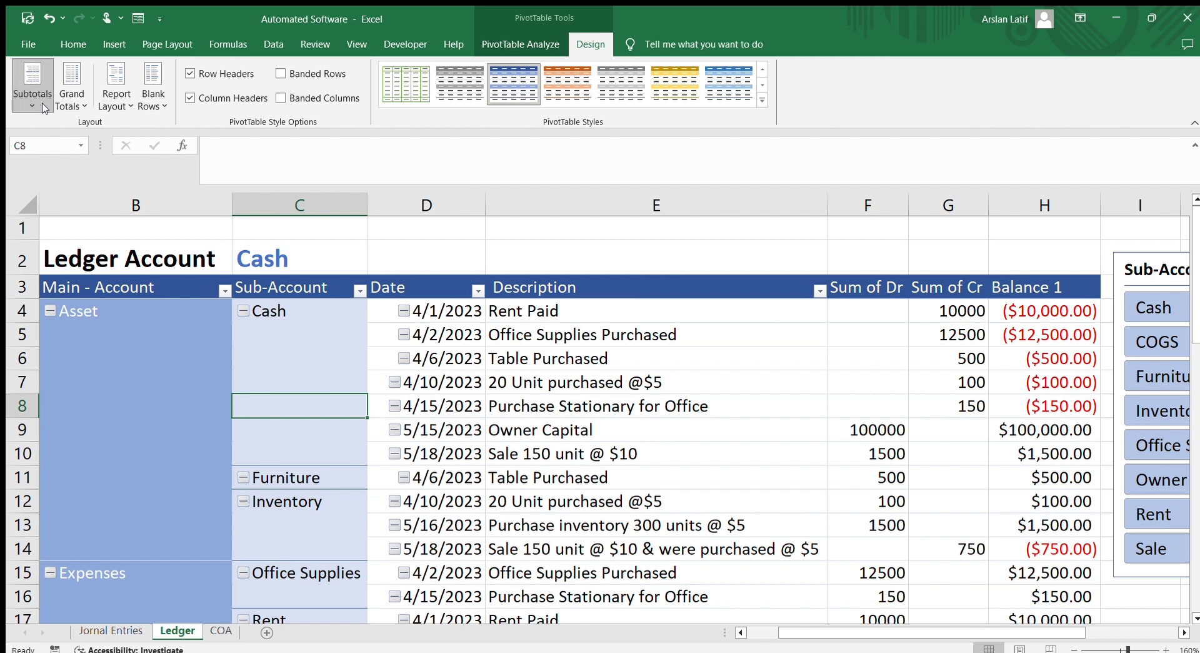
click(118, 158)
scroll(625, 405, down, 3)
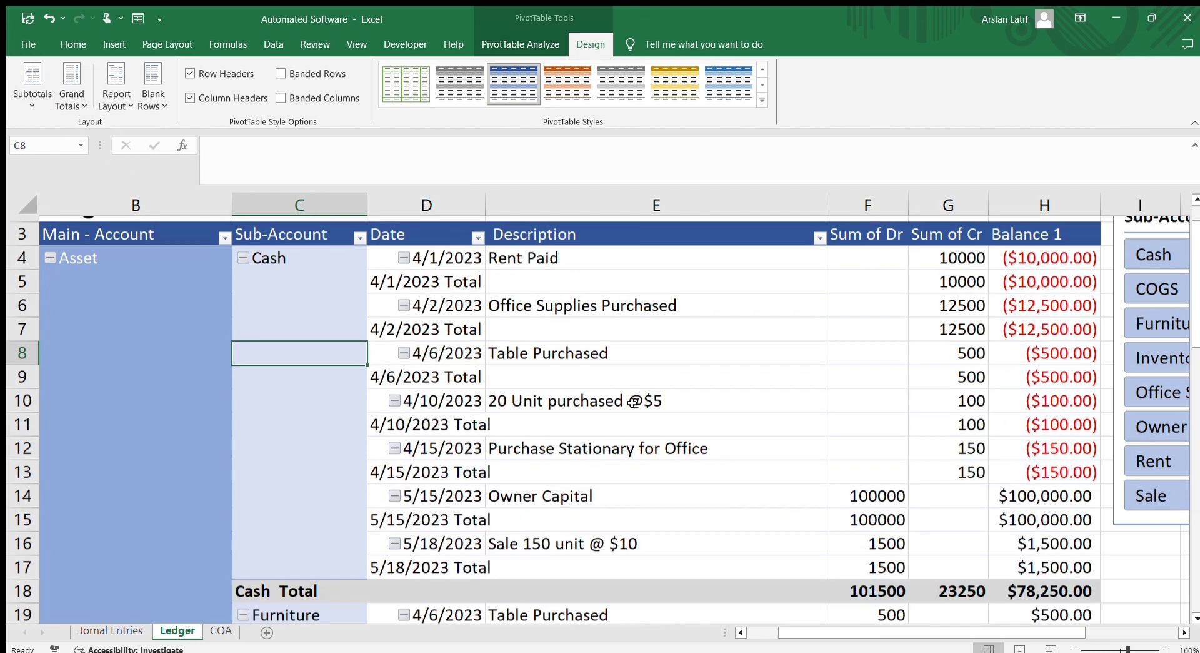
scroll(628, 400, up, 1)
scroll(632, 402, up, 2)
scroll(367, 413, down, 3)
scroll(285, 380, up, 3)
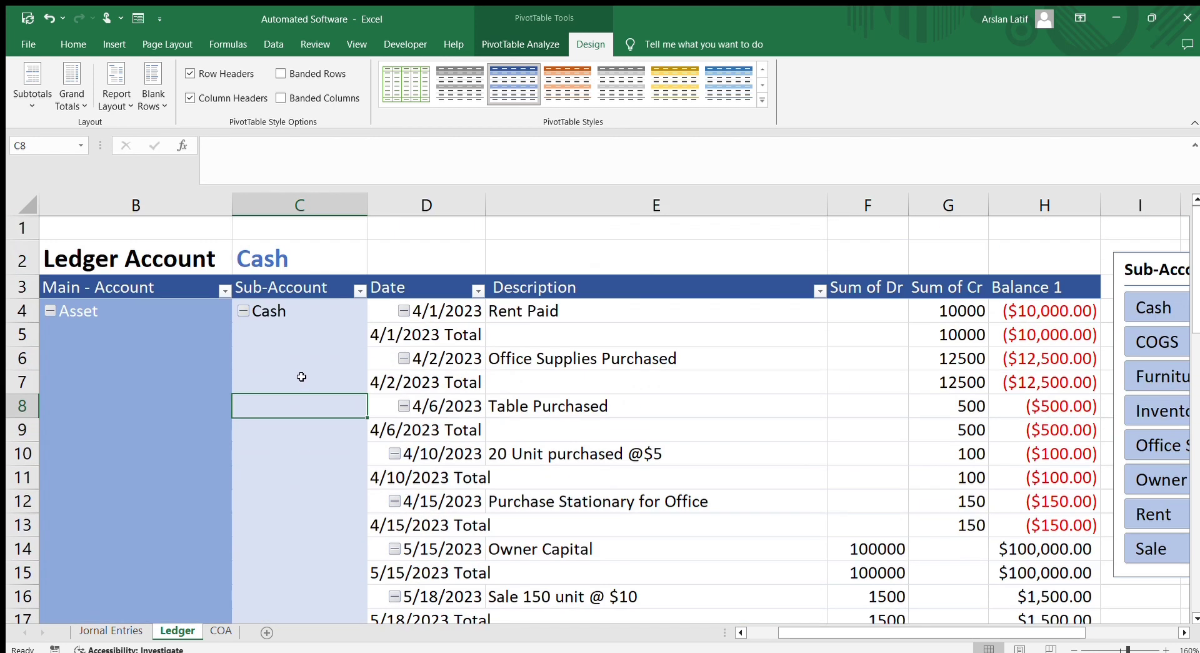
scroll(304, 347, down, 4)
scroll(303, 347, up, 4)
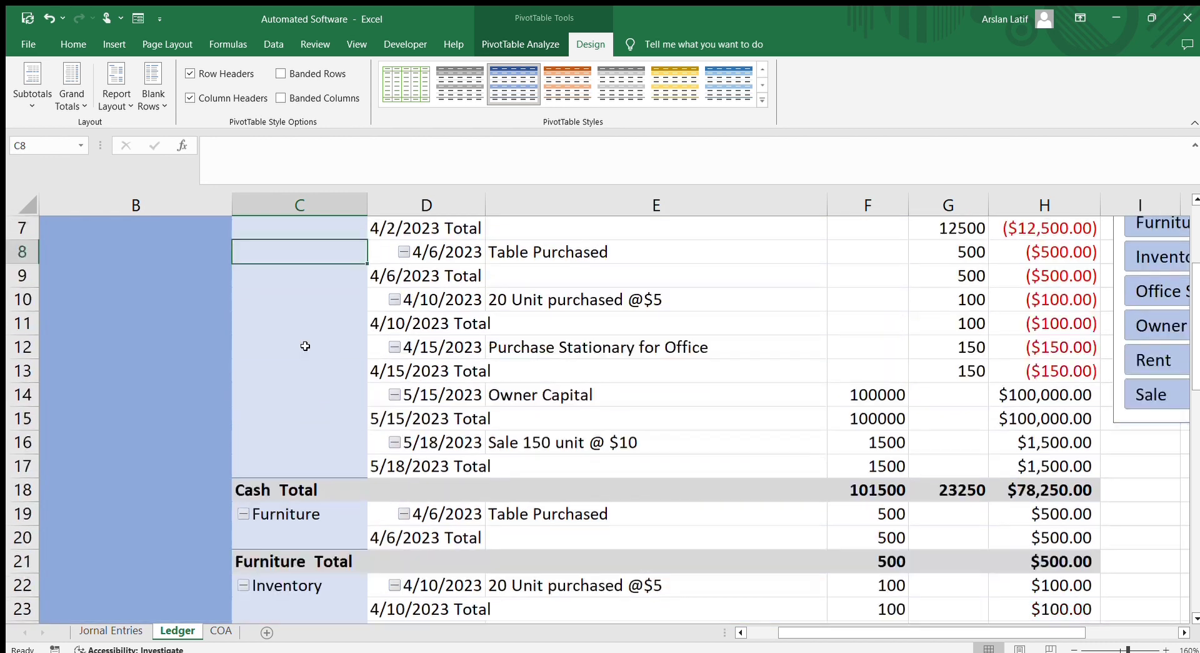
Inspect the date subtotal rows under Cash and turn off all subtotals in the ledger PivotTable.
click(465, 430)
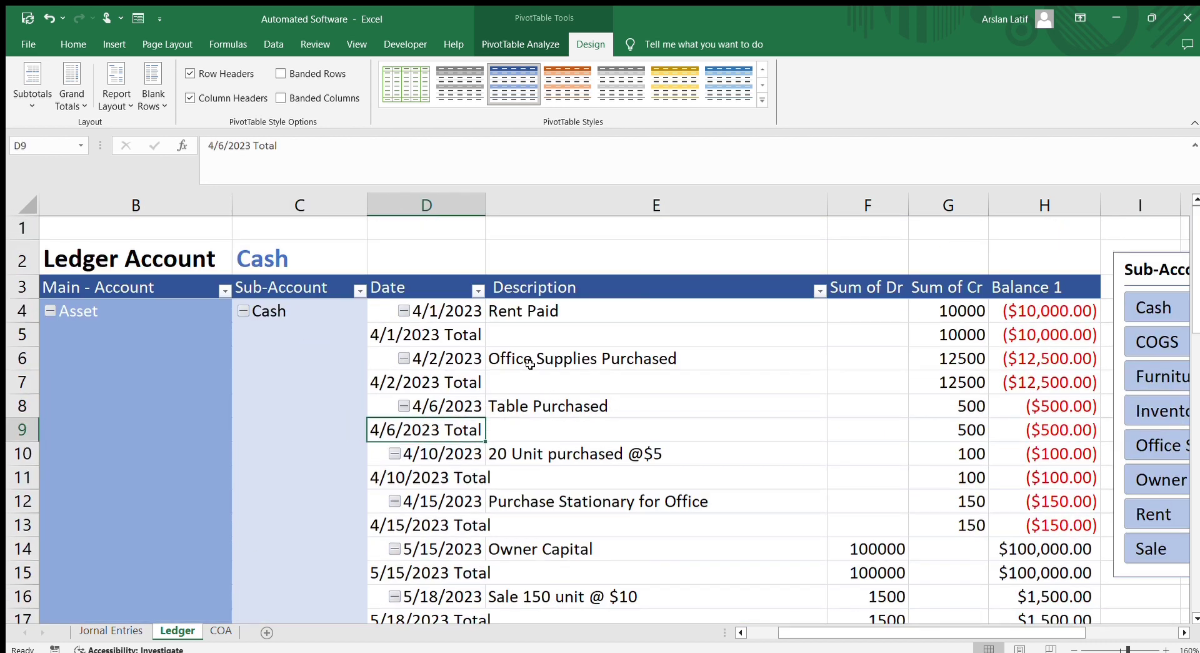
click(407, 359)
click(407, 359)
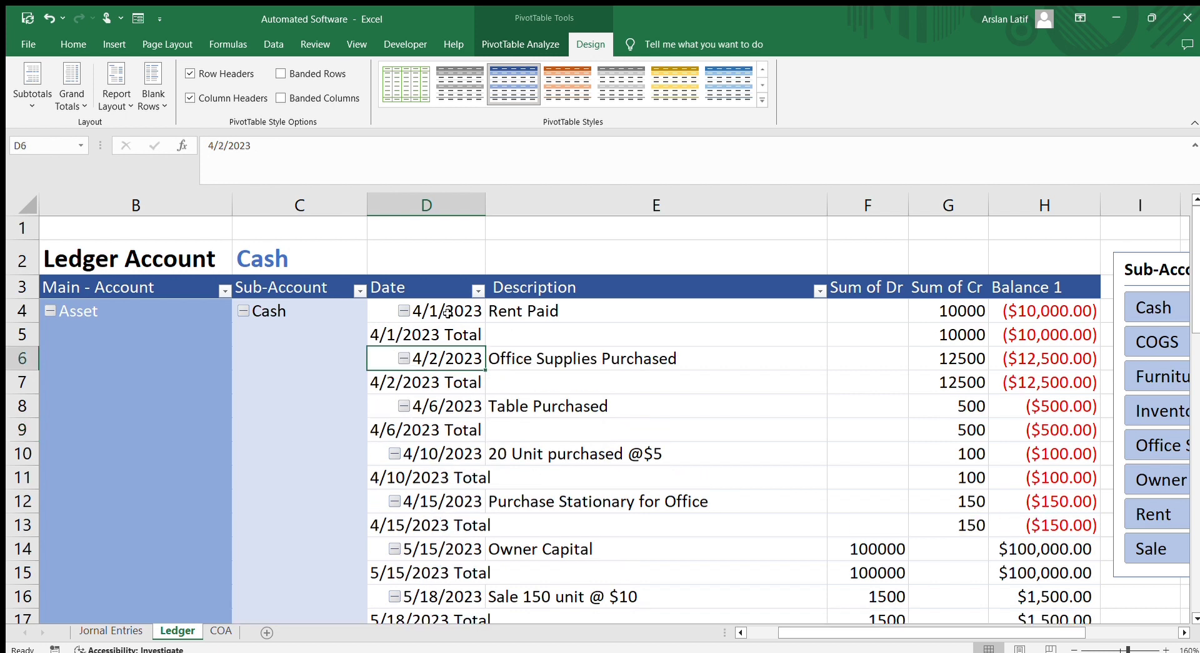
scroll(322, 372, down, 1)
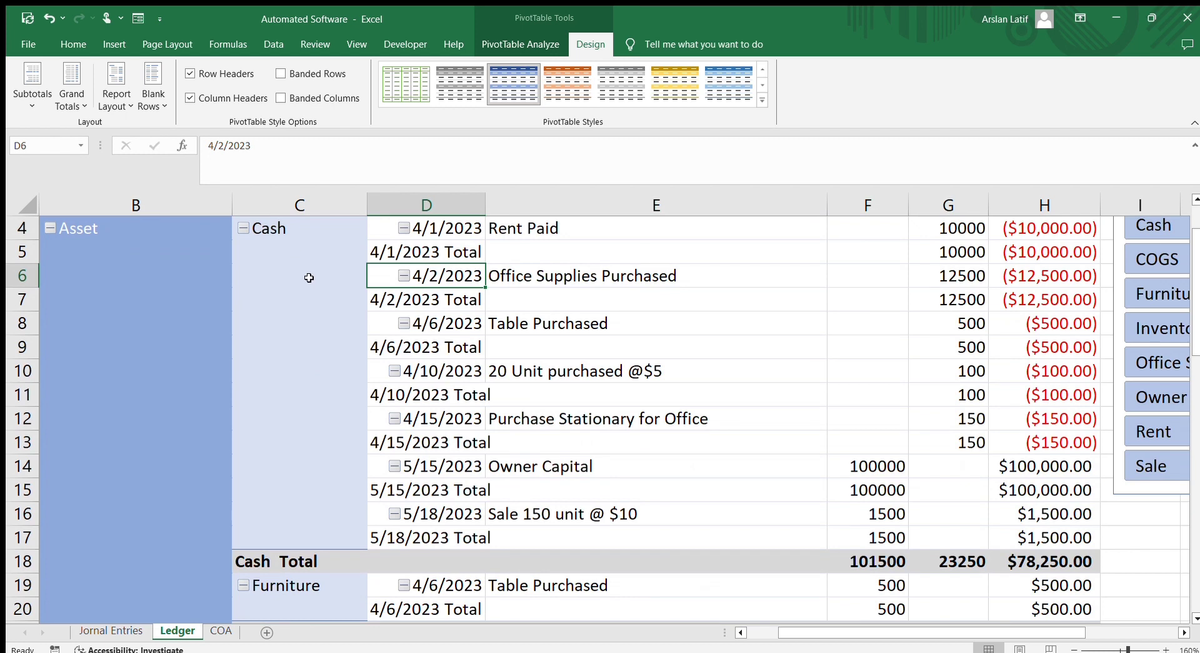
click(302, 330)
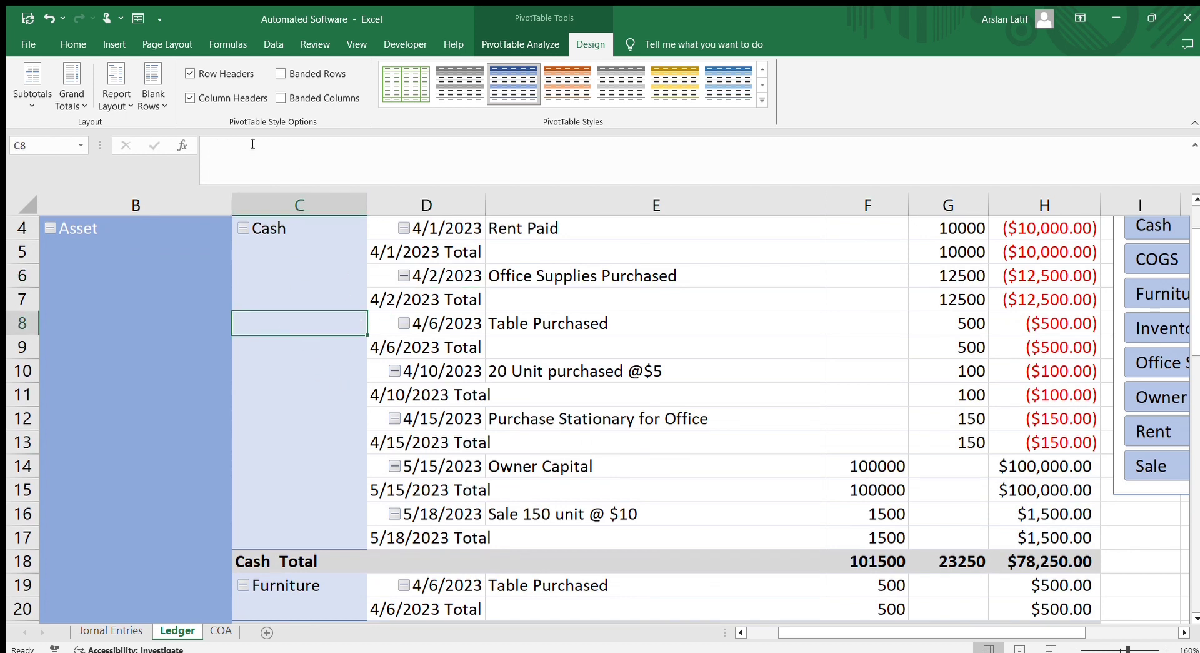
click(115, 132)
scroll(610, 398, up, 1)
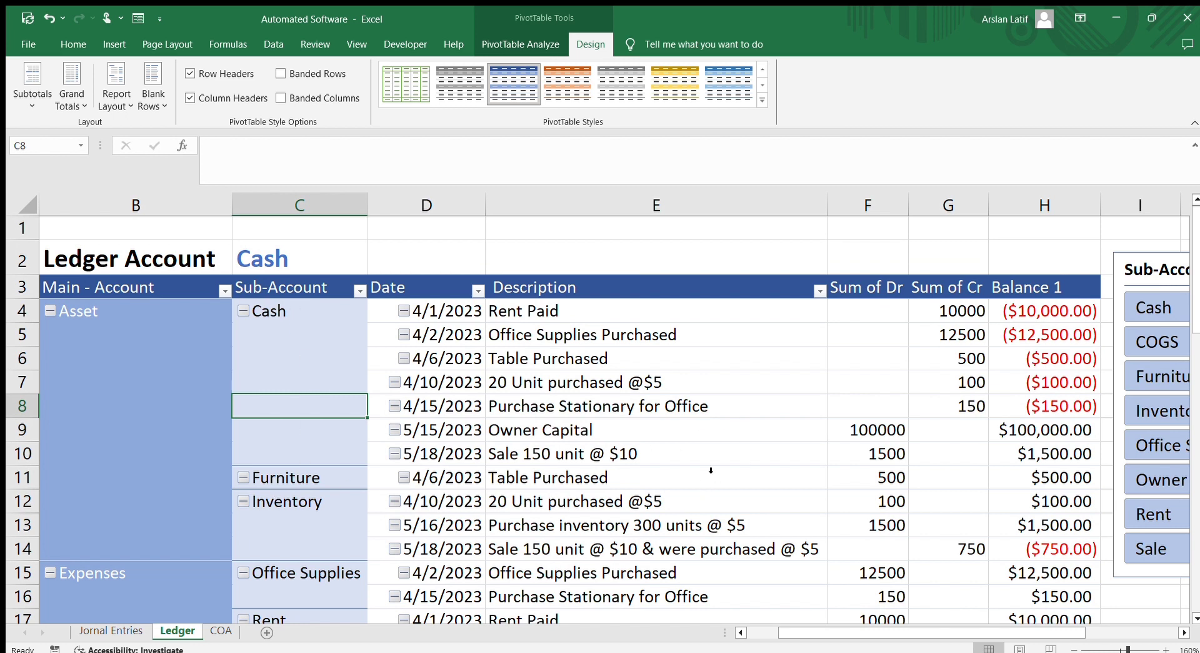
Review the ledger entries without subtotals from the Asset accounts down to the Grand Total row.
click(443, 479)
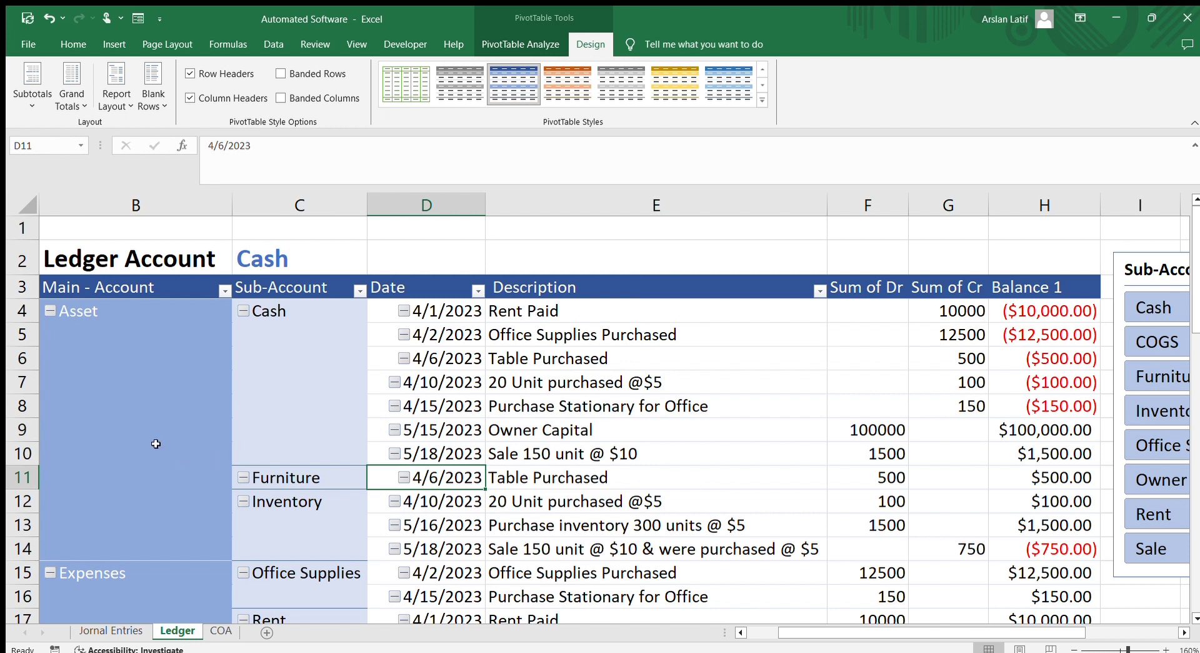
scroll(294, 513, down, 1)
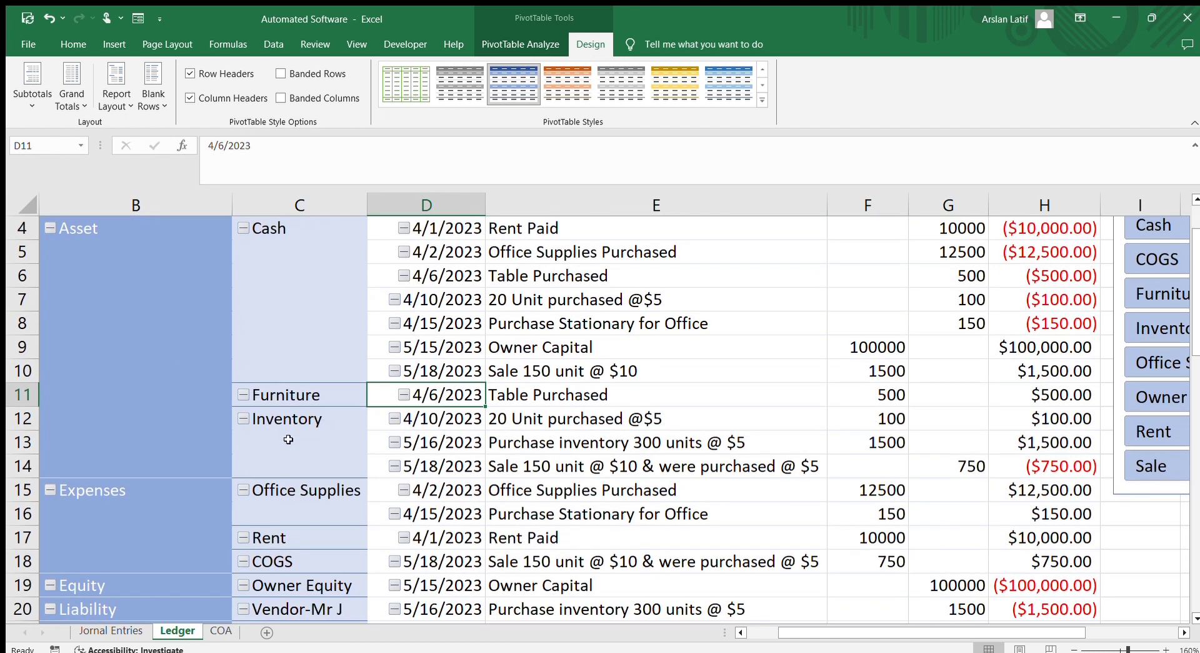
scroll(297, 497, down, 2)
scroll(294, 491, up, 1)
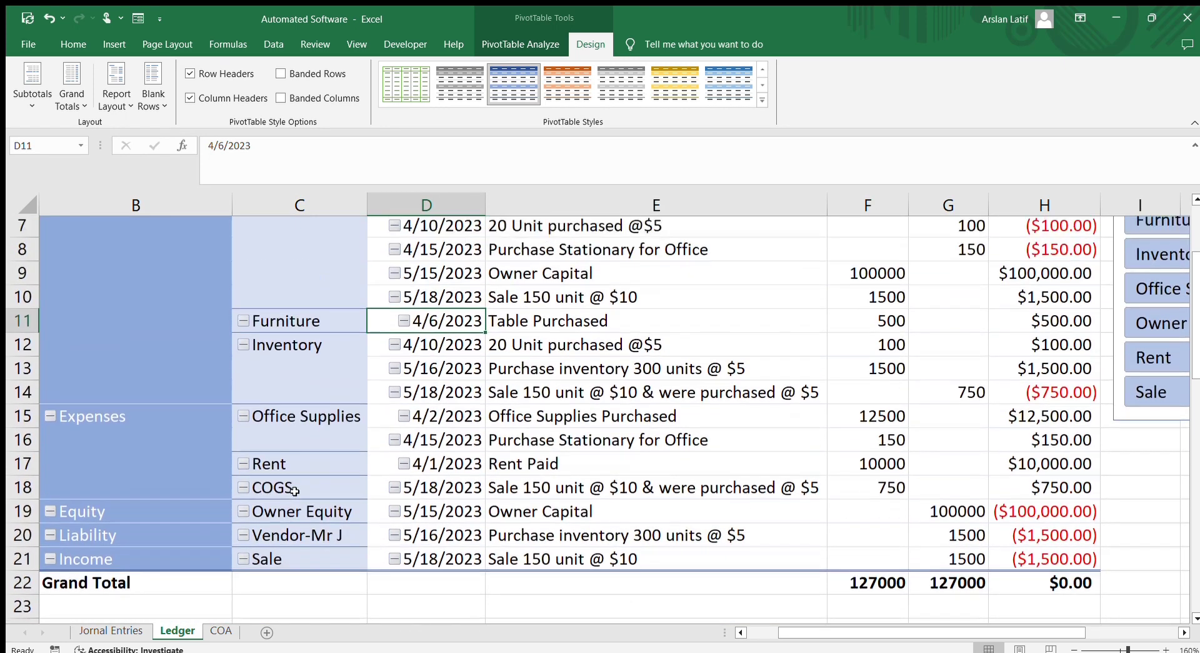
scroll(295, 491, up, 1)
scroll(311, 485, up, 1)
Insert a blank line after each item in the ledger PivotTable and look through the spaced rows.
scroll(315, 477, down, 5)
scroll(315, 476, down, 2)
scroll(315, 476, up, 7)
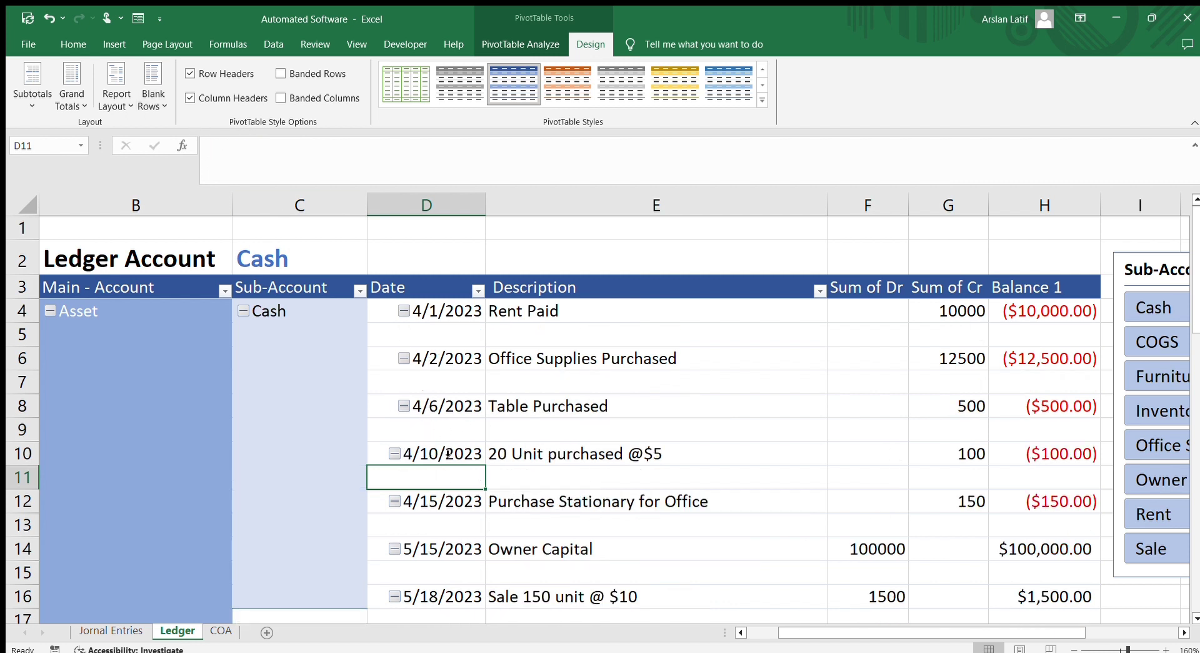
scroll(449, 453, down, 3)
scroll(463, 419, up, 3)
scroll(432, 471, down, 2)
scroll(423, 419, up, 2)
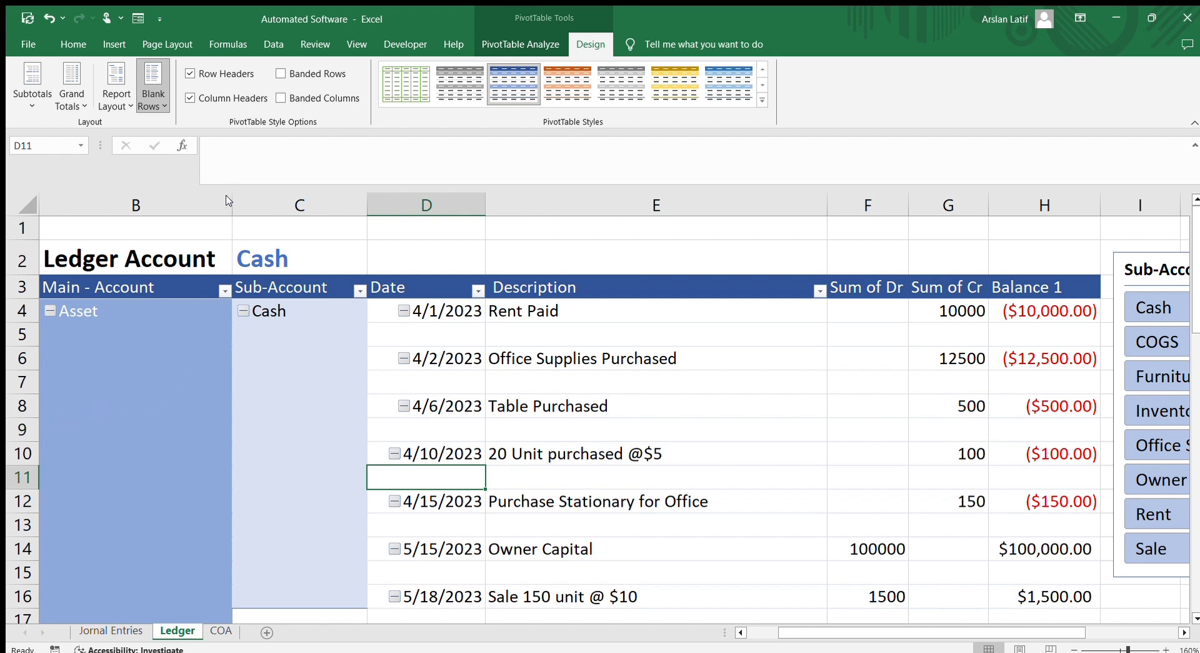
Remove the blank line after each item in the ledger PivotTable.
click(214, 152)
click(269, 402)
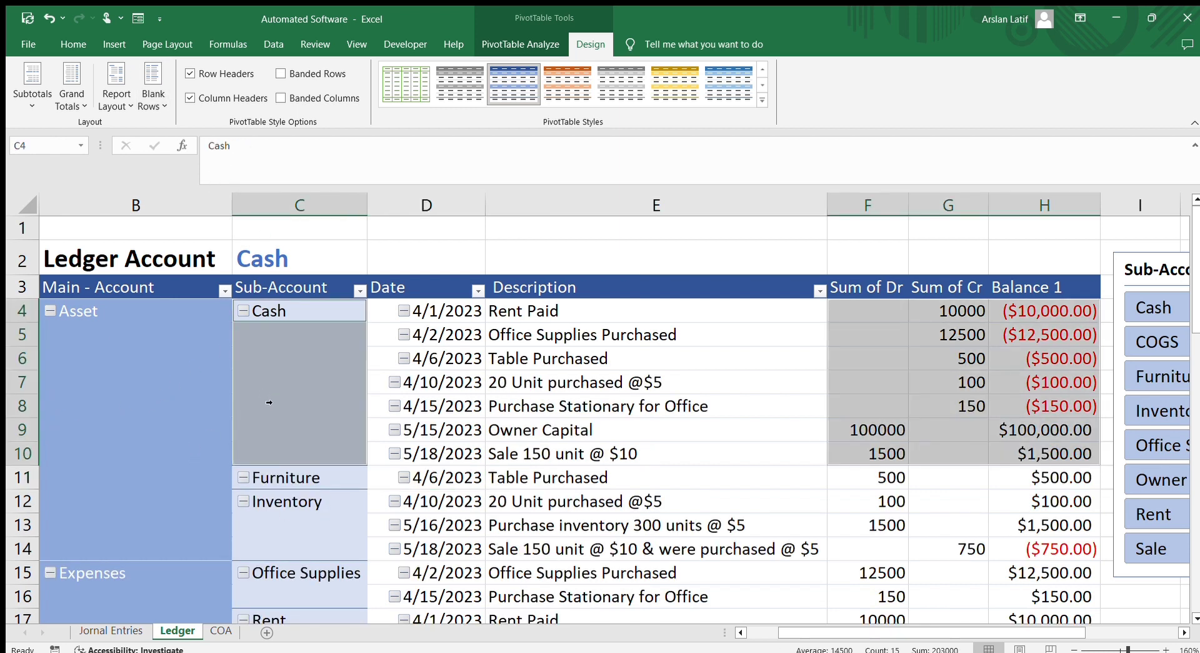
click(316, 410)
click(304, 444)
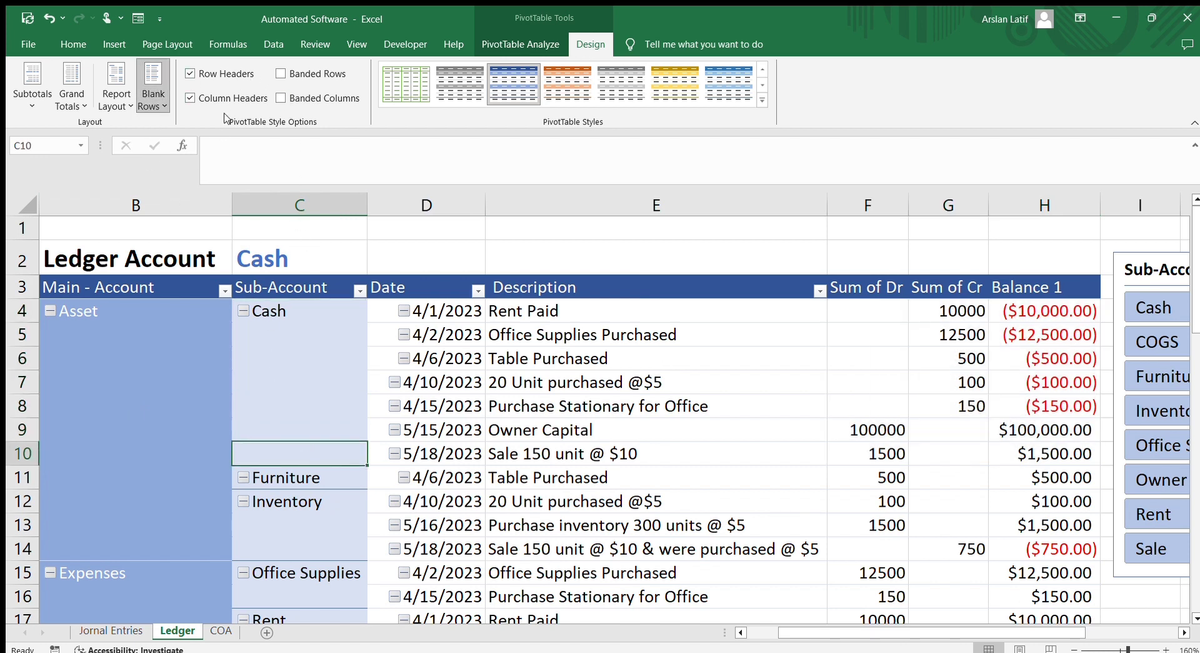
Undo both the removal and the insertion of blank lines in the ledger PivotTable.
key(ctrl+z)
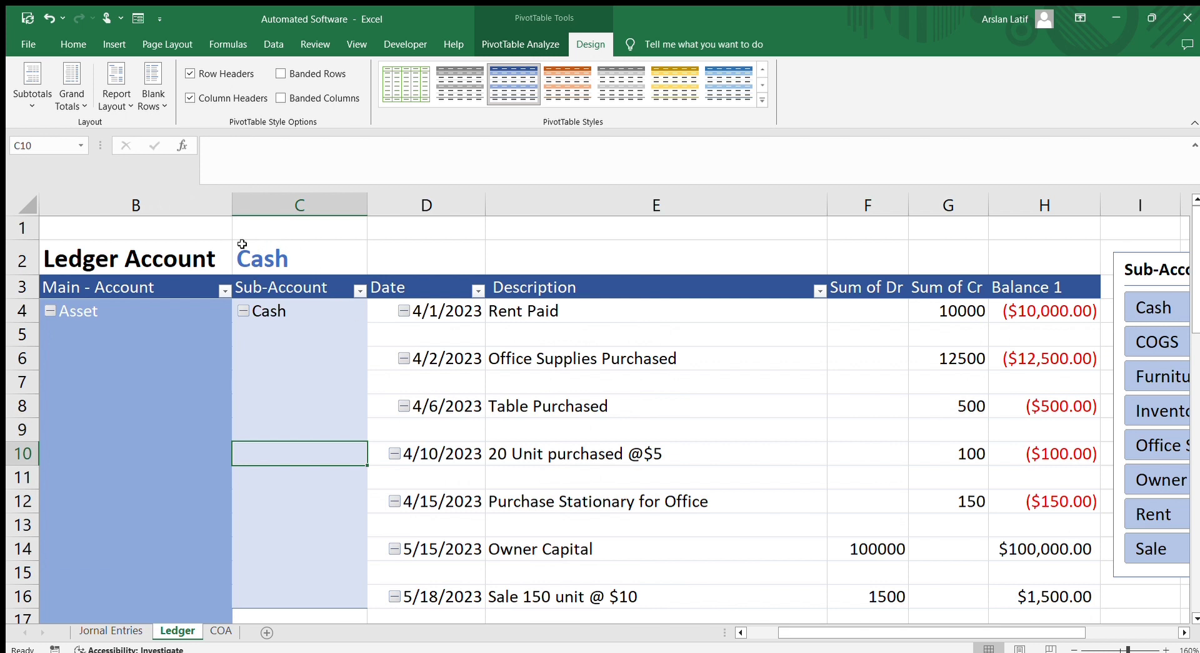
key(ctrl+z)
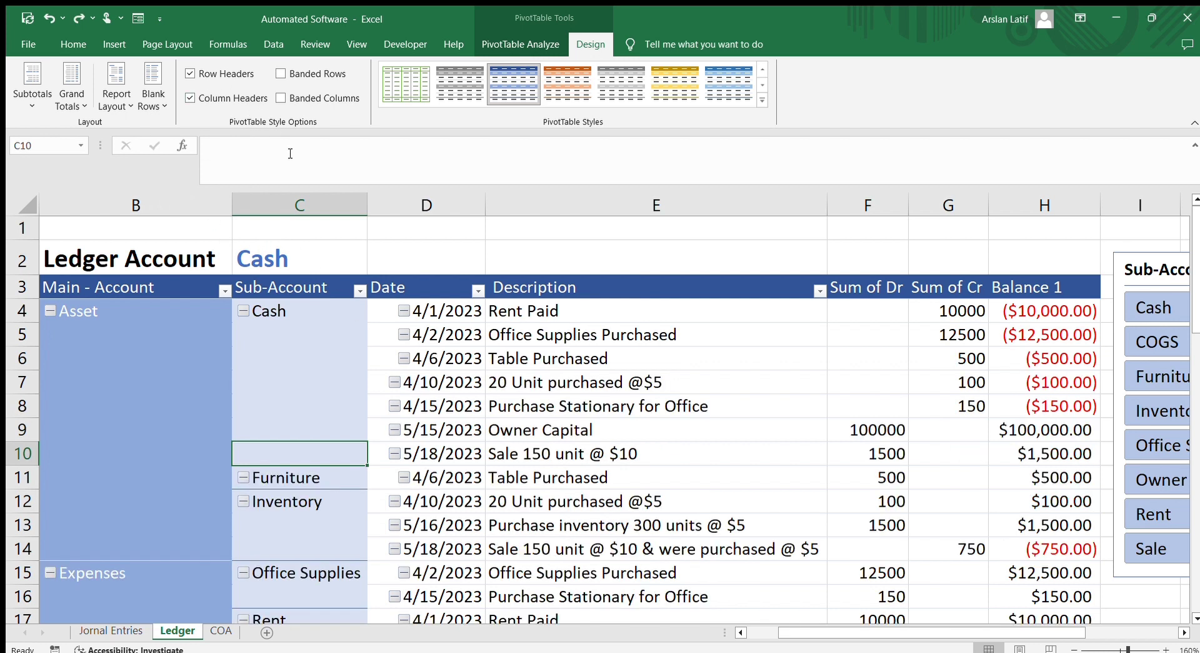
click(154, 350)
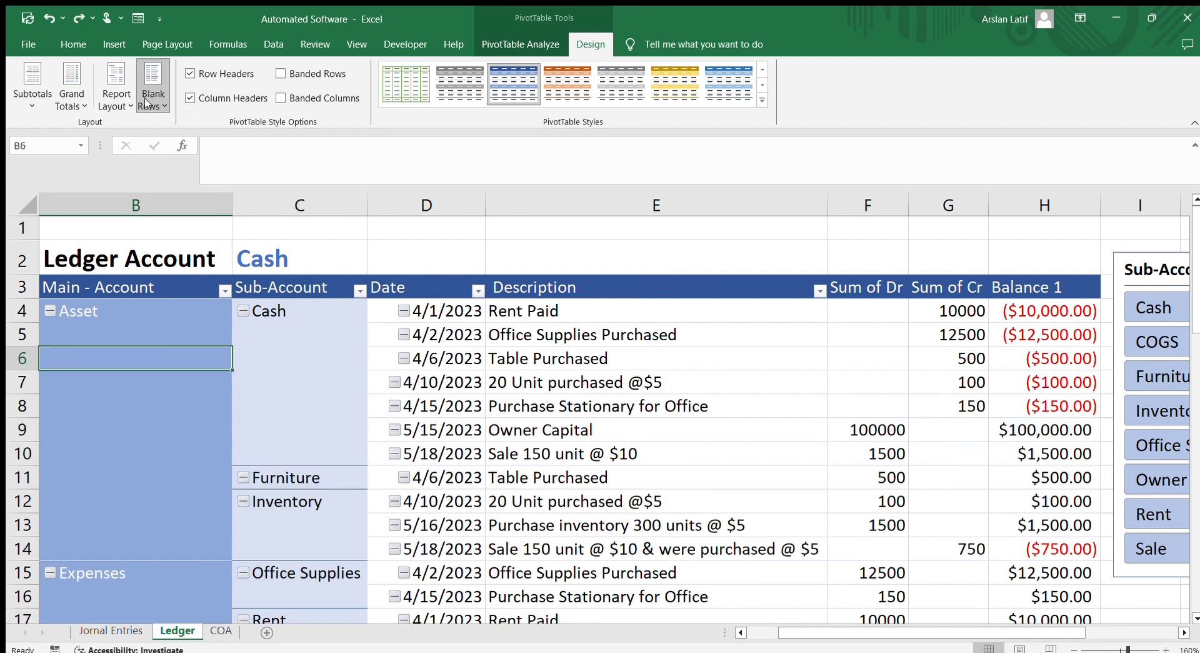
key(ctrl+y)
key(ctrl+z)
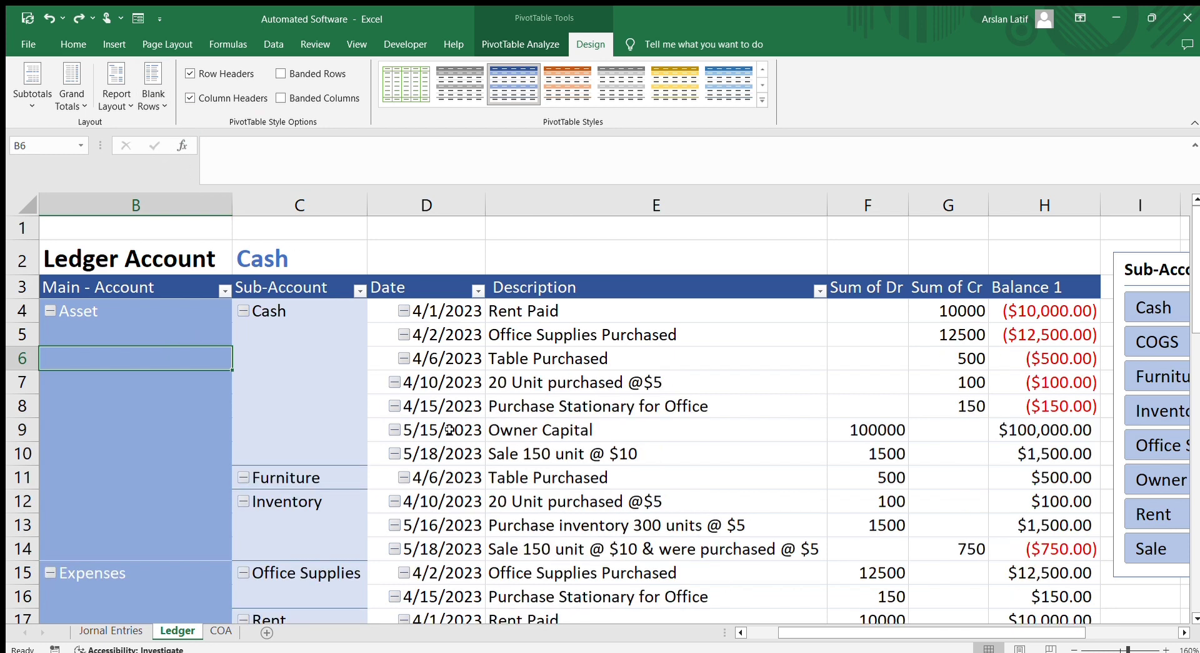
Review the ledger layout from its heading across all columns and down to the Grand Total row's debit, credit and balance.
scroll(607, 477, down, 3)
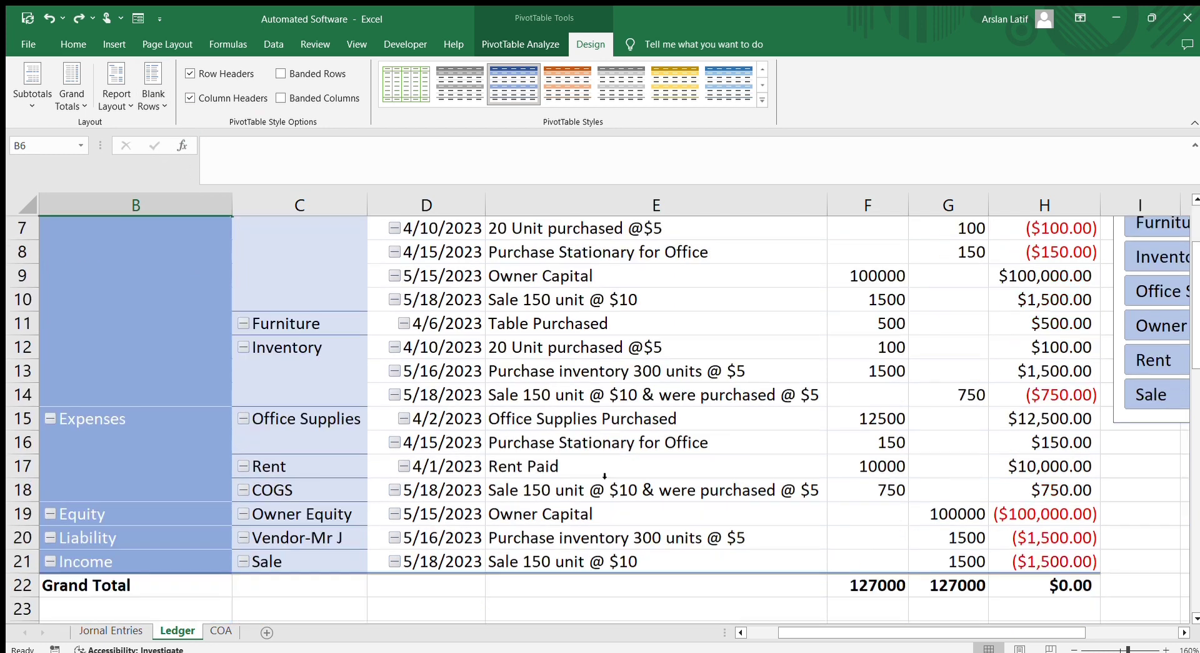
scroll(603, 477, up, 3)
scroll(602, 477, left, 1)
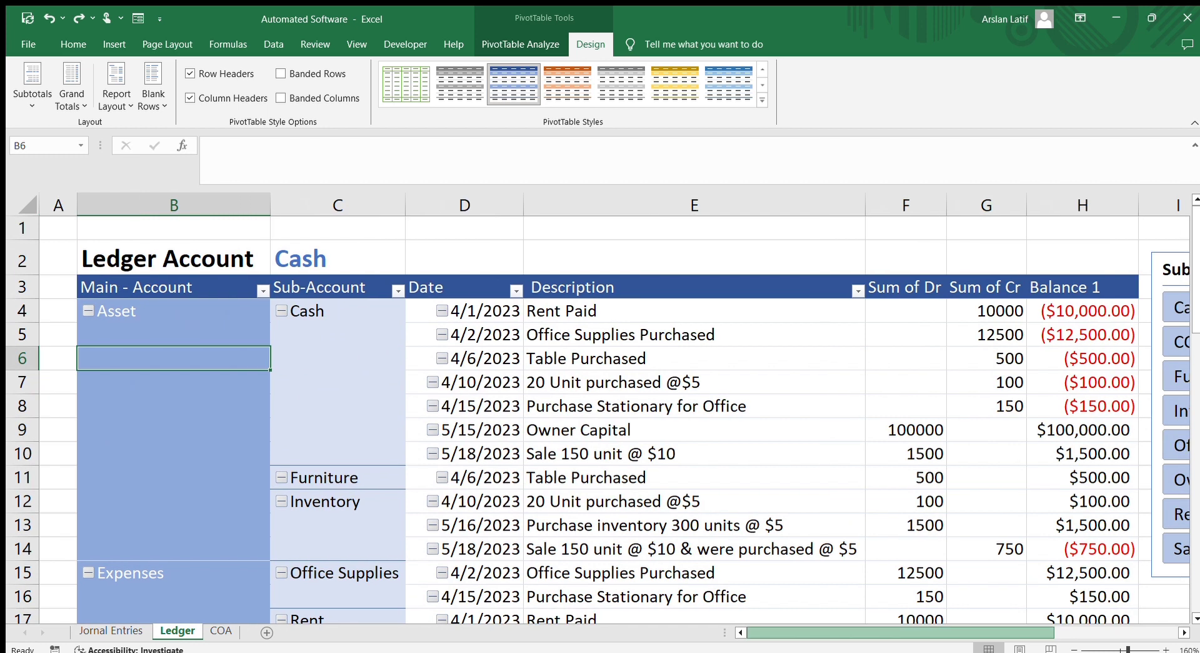
scroll(602, 477, right, 2)
scroll(602, 477, left, 2)
scroll(705, 597, right, 1)
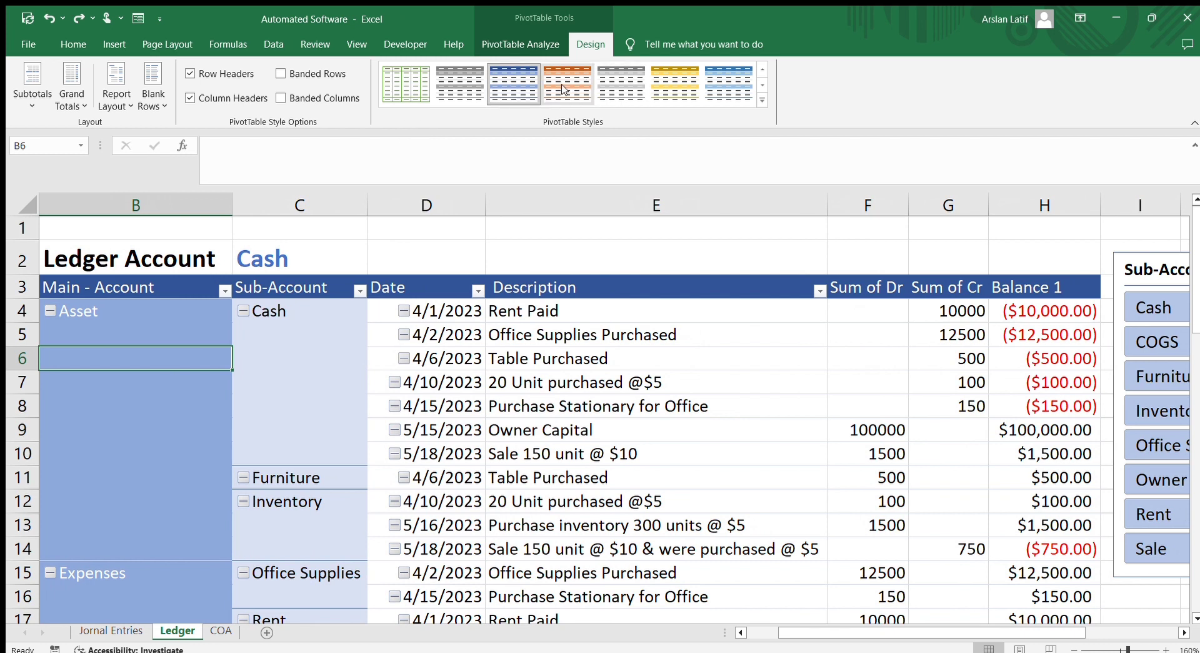
scroll(580, 405, down, 5)
scroll(577, 392, up, 3)
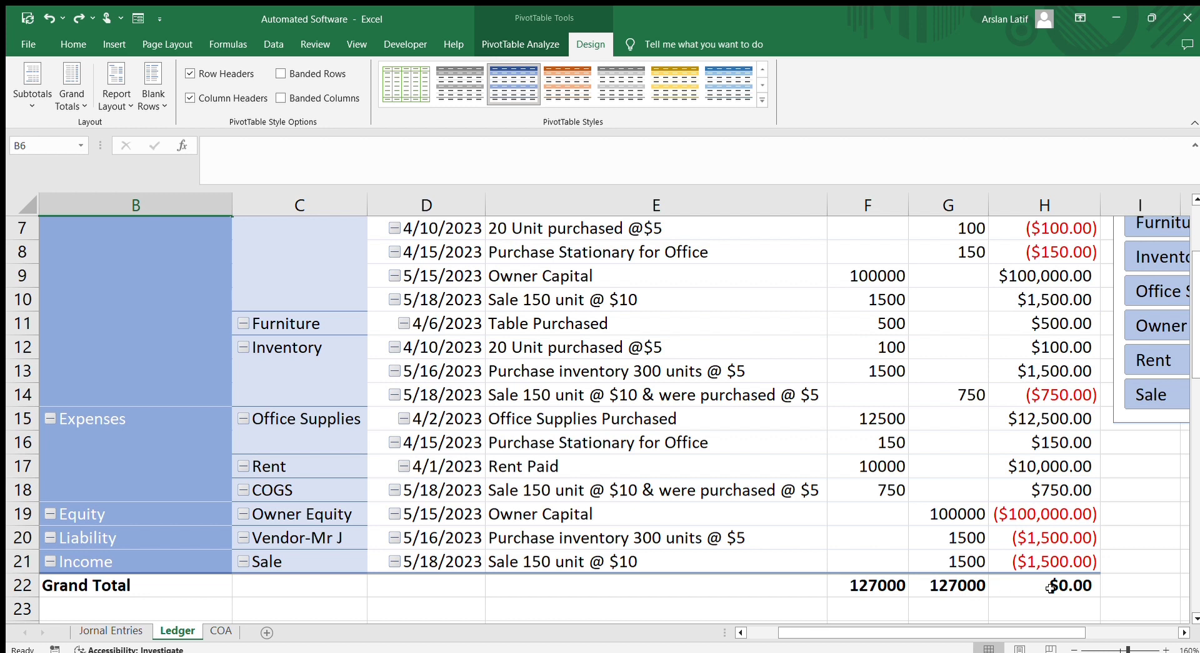
click(1074, 588)
click(711, 600)
scroll(684, 579, up, 2)
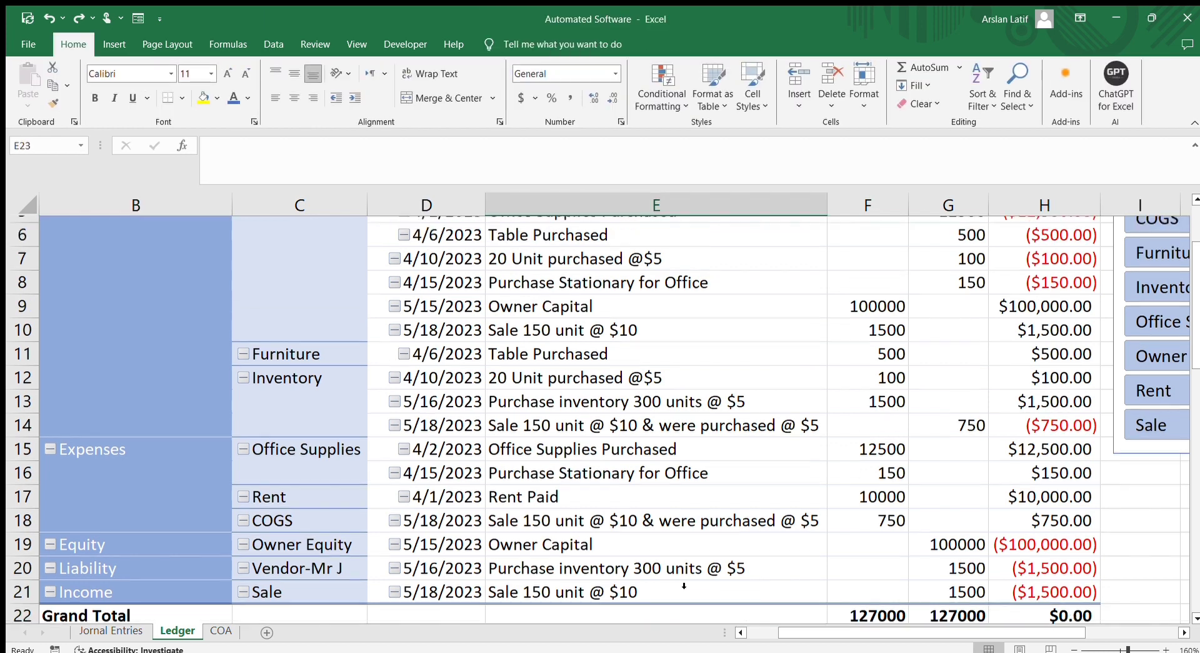
mouse_move(812, 633)
mouse_down()
mouse_move(832, 632)
mouse_move(816, 631)
mouse_up()
scroll(651, 594, down, 3)
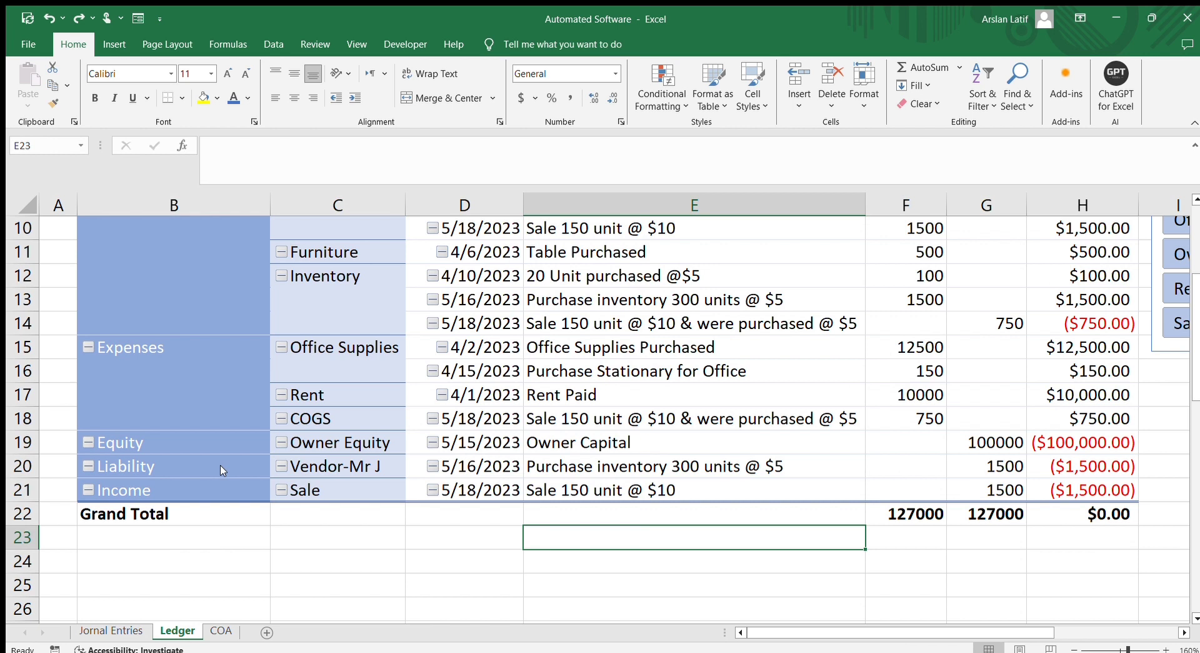
Duplicate the Ledger sheet, placing the copy between the Ledger and COA sheets.
key(alt+Tab)
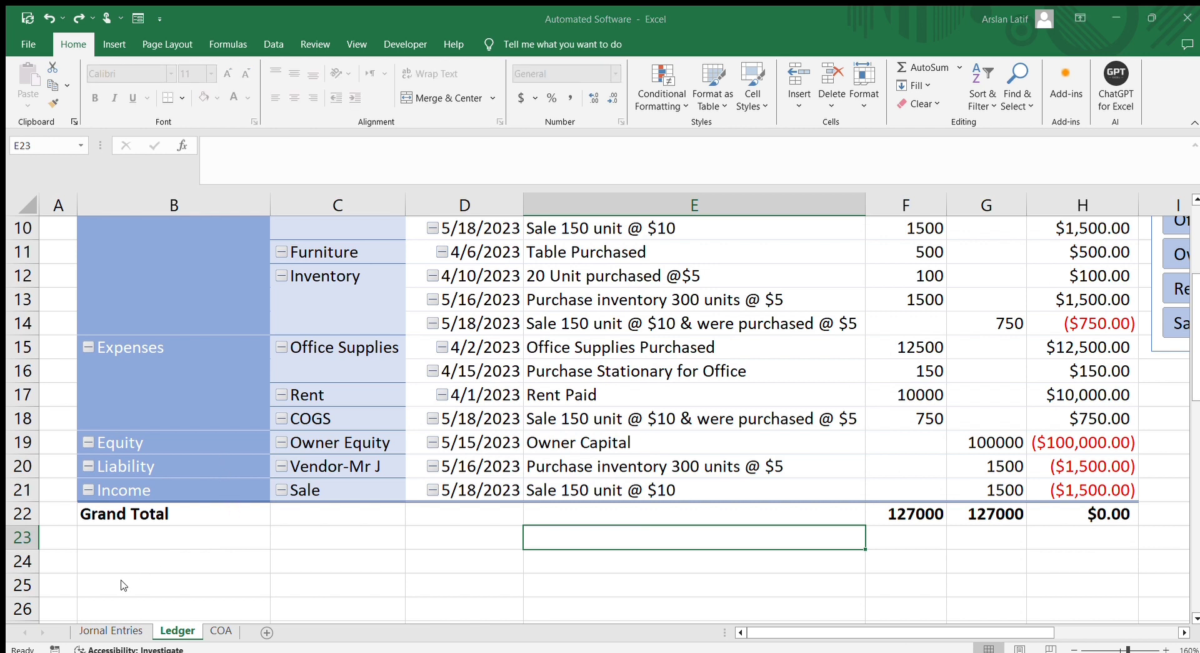
click(253, 615)
drag(80, 627, 280, 631)
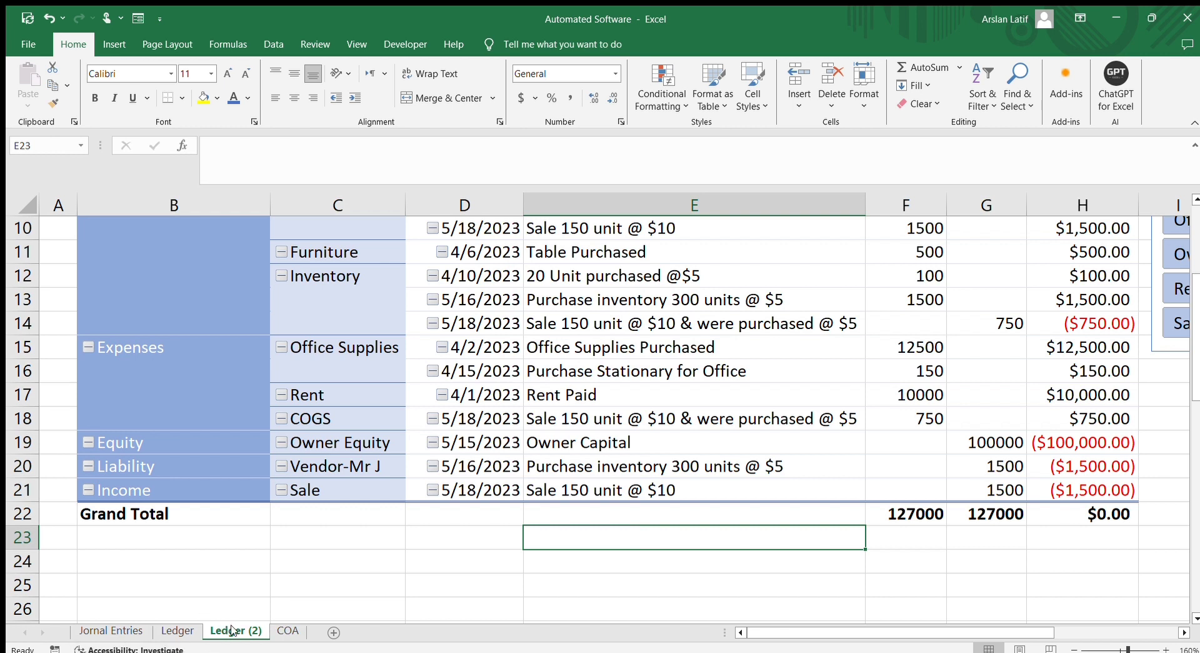
scroll(261, 575, up, 3)
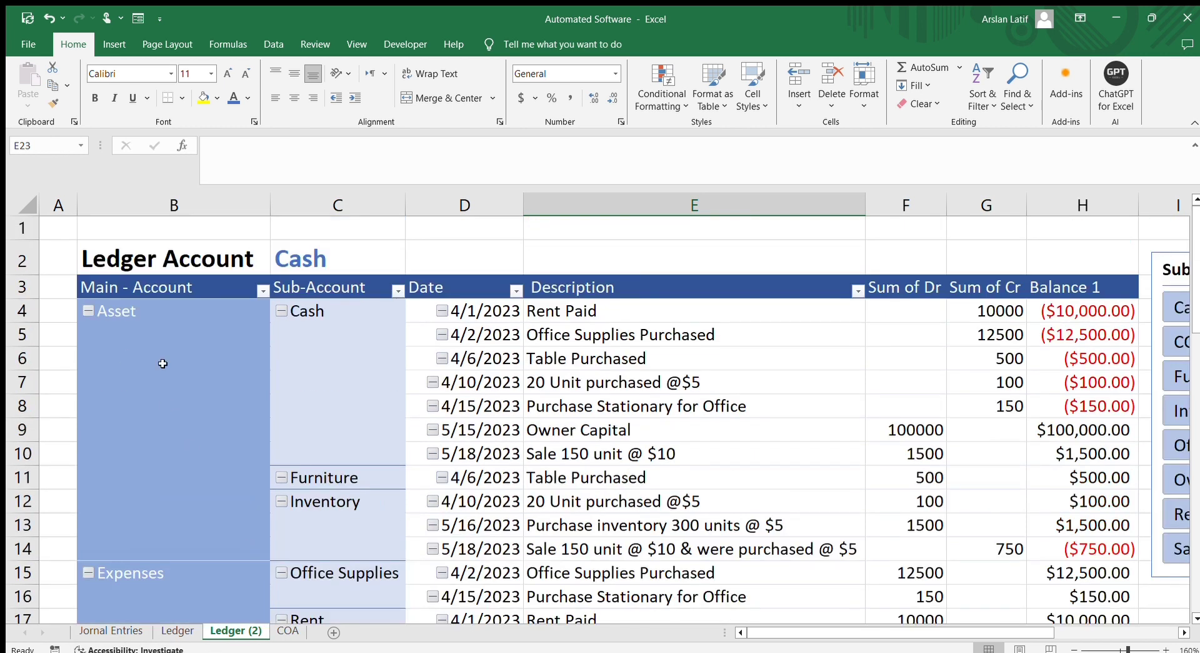
Show the PivotTable field list on the Ledger (2) sheet and remove the Date field from its PivotTable.
click(211, 380)
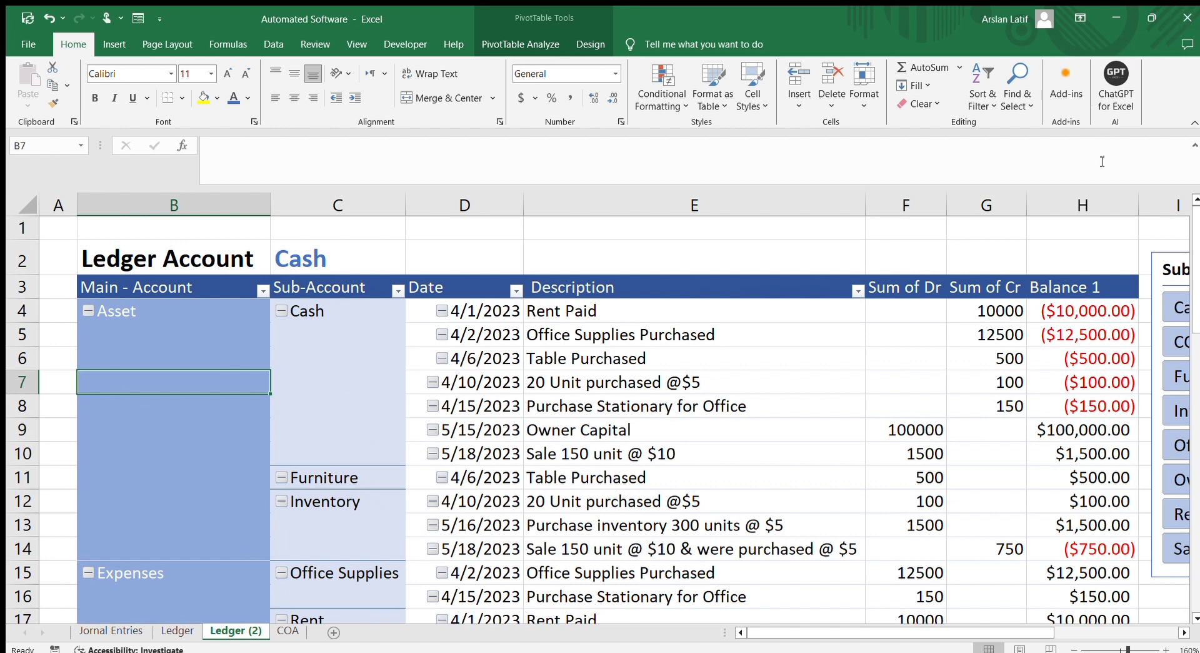
click(270, 431)
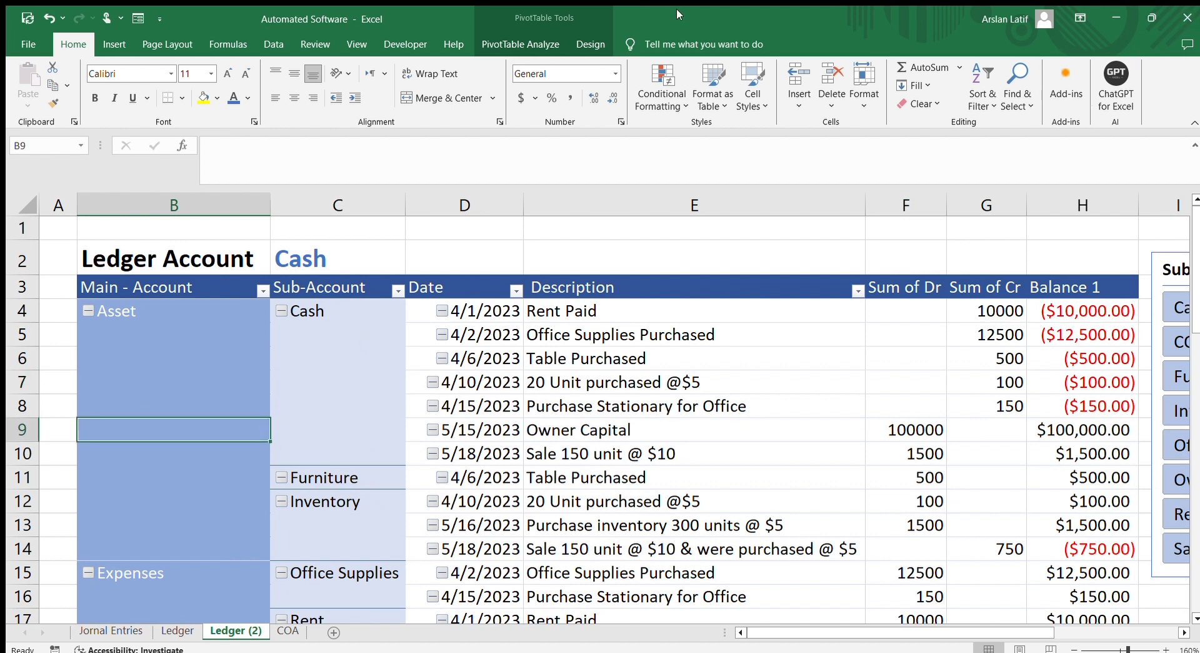
click(590, 44)
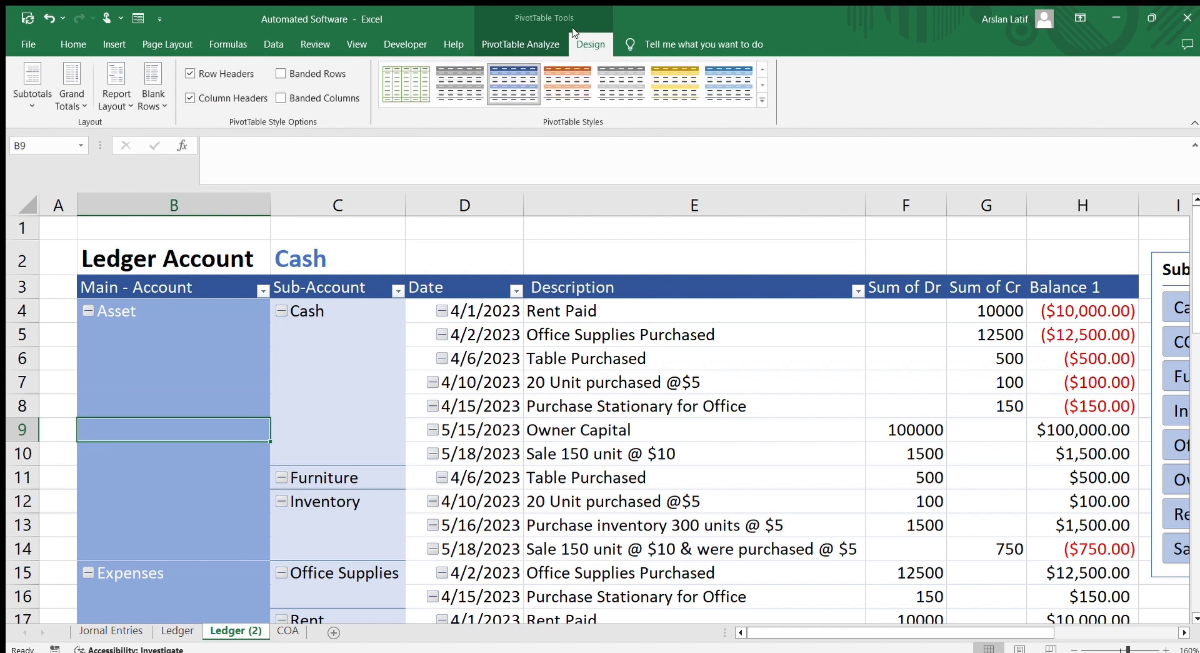
click(521, 43)
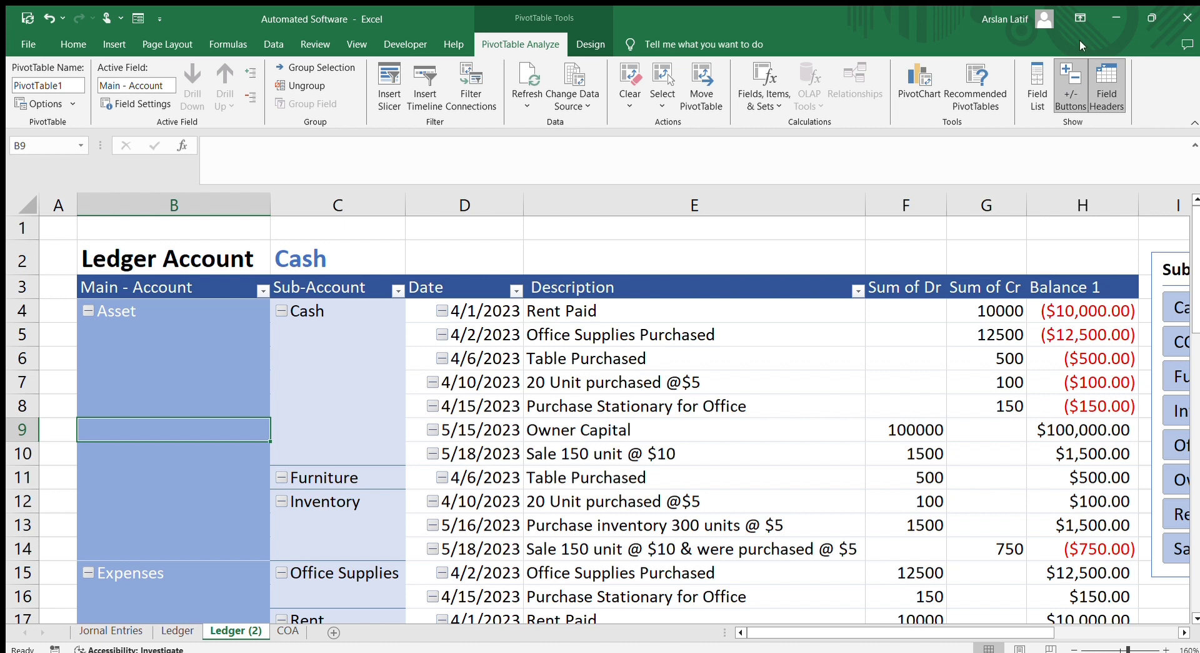
click(1038, 88)
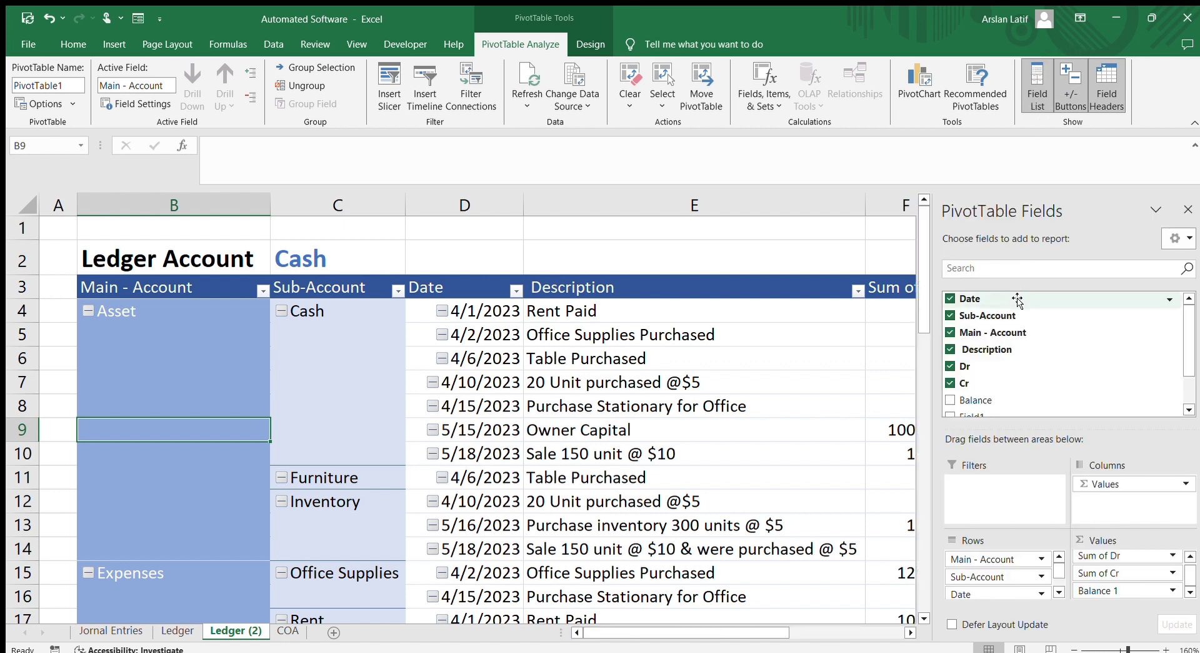
click(950, 298)
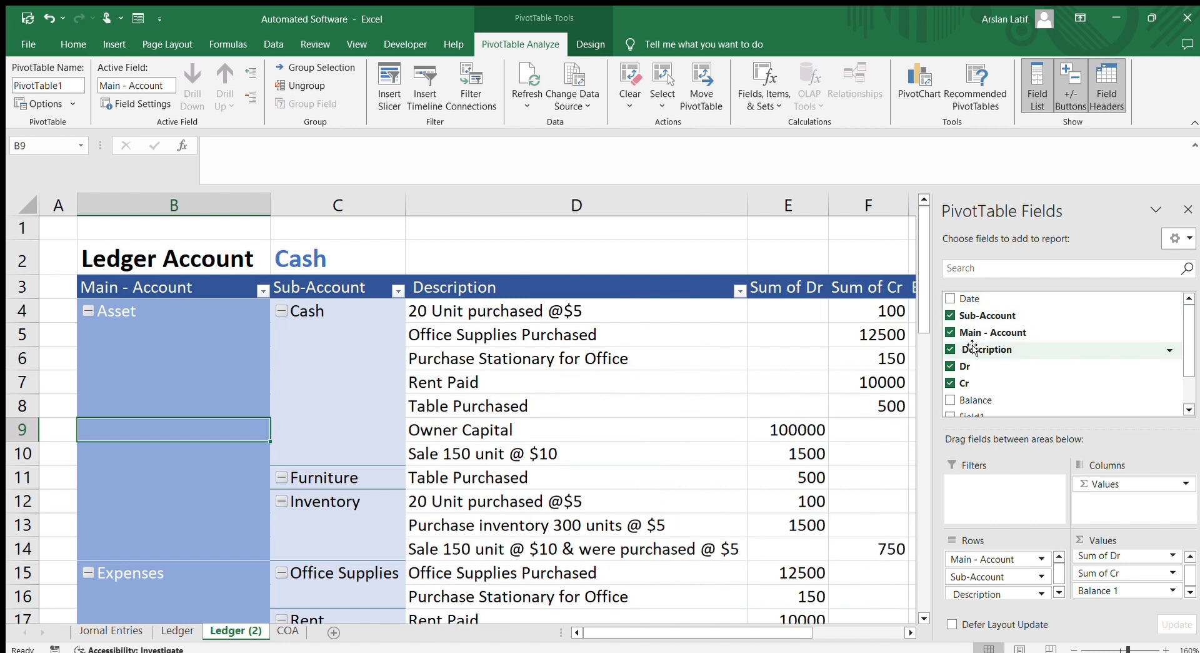
Remove the Main - Account and Description fields from the PivotTable and clear cell C2 beside the Ledger Account heading.
click(951, 333)
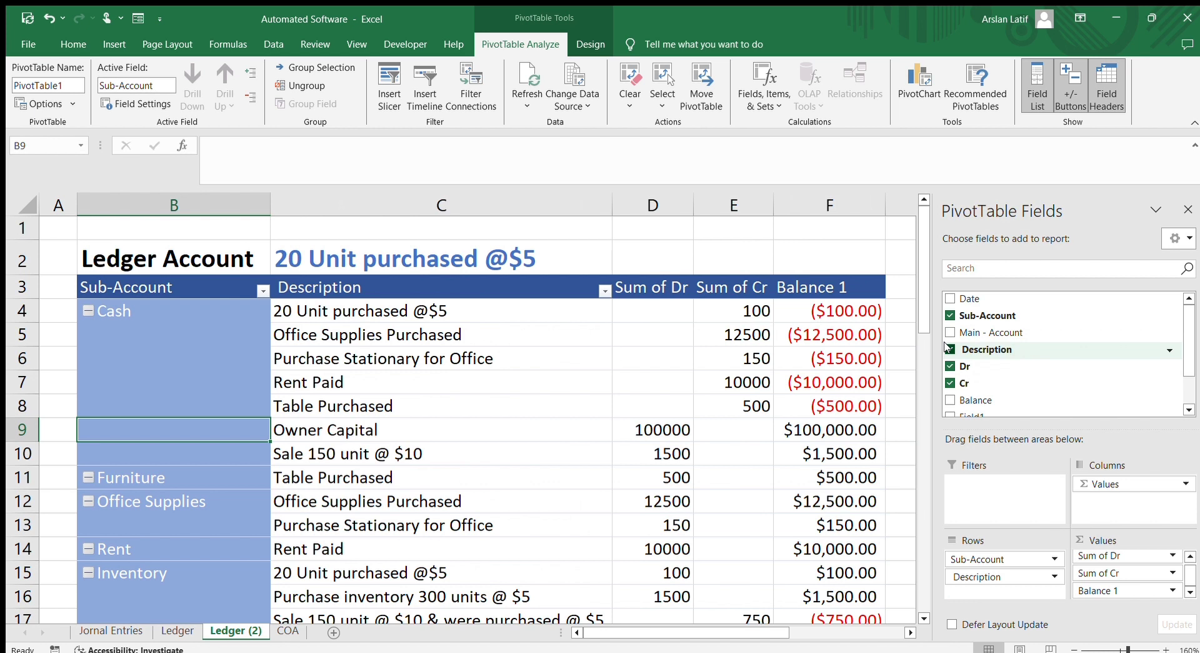
click(949, 348)
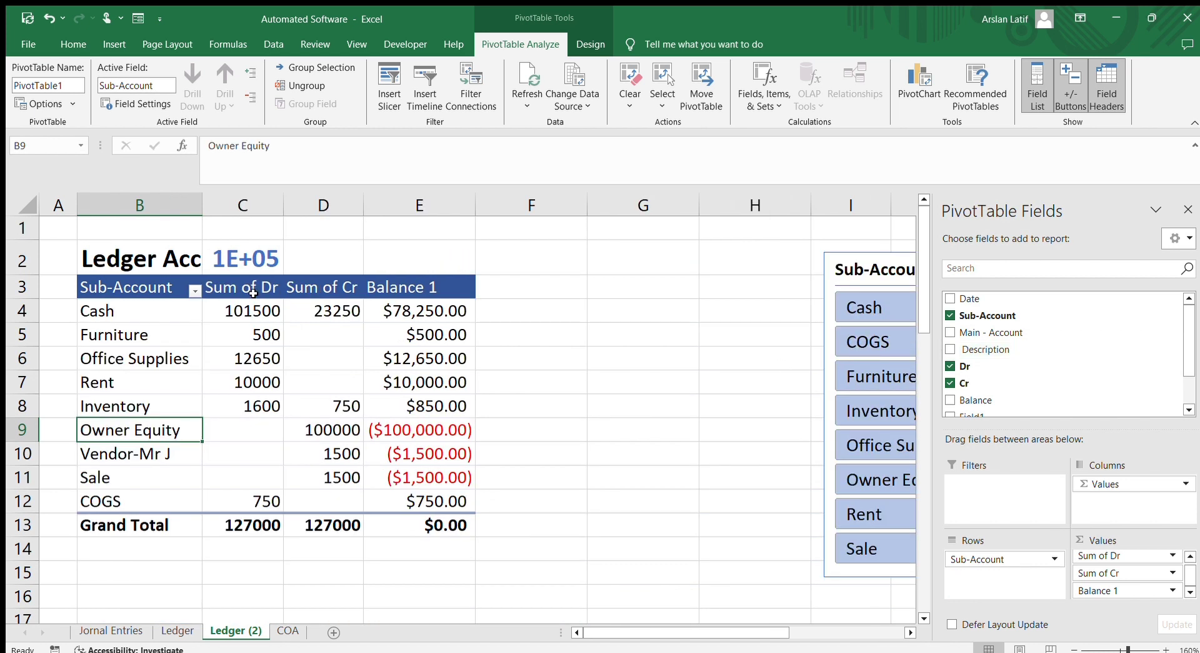
click(253, 261)
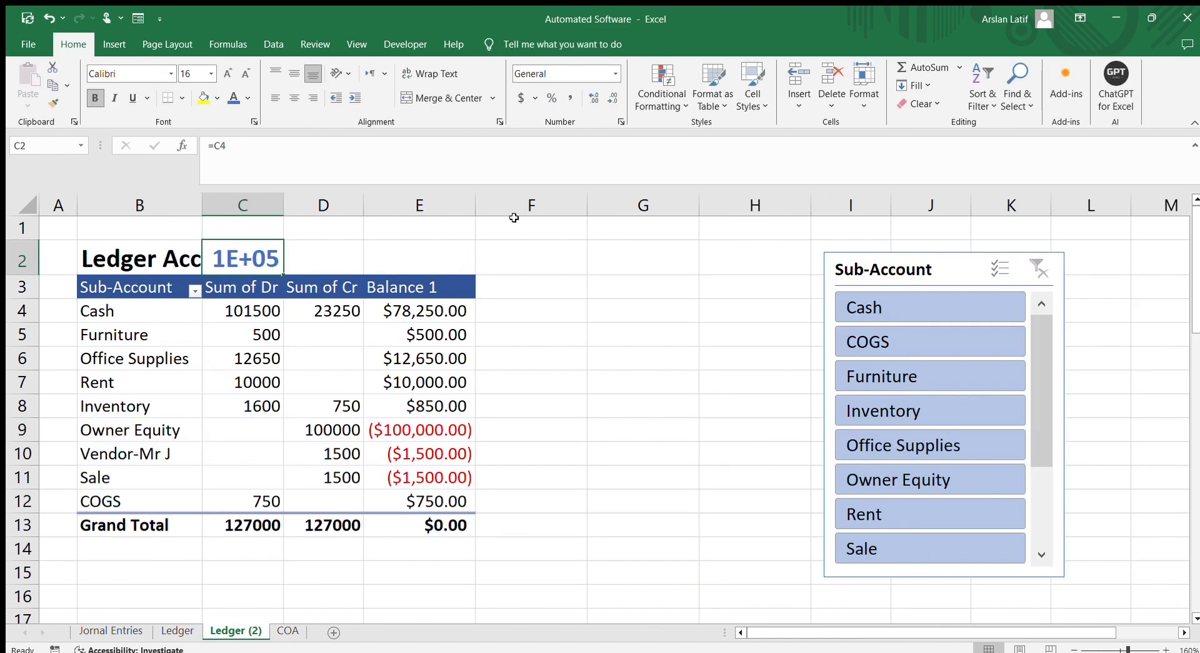
key(BackSpace)
click(733, 337)
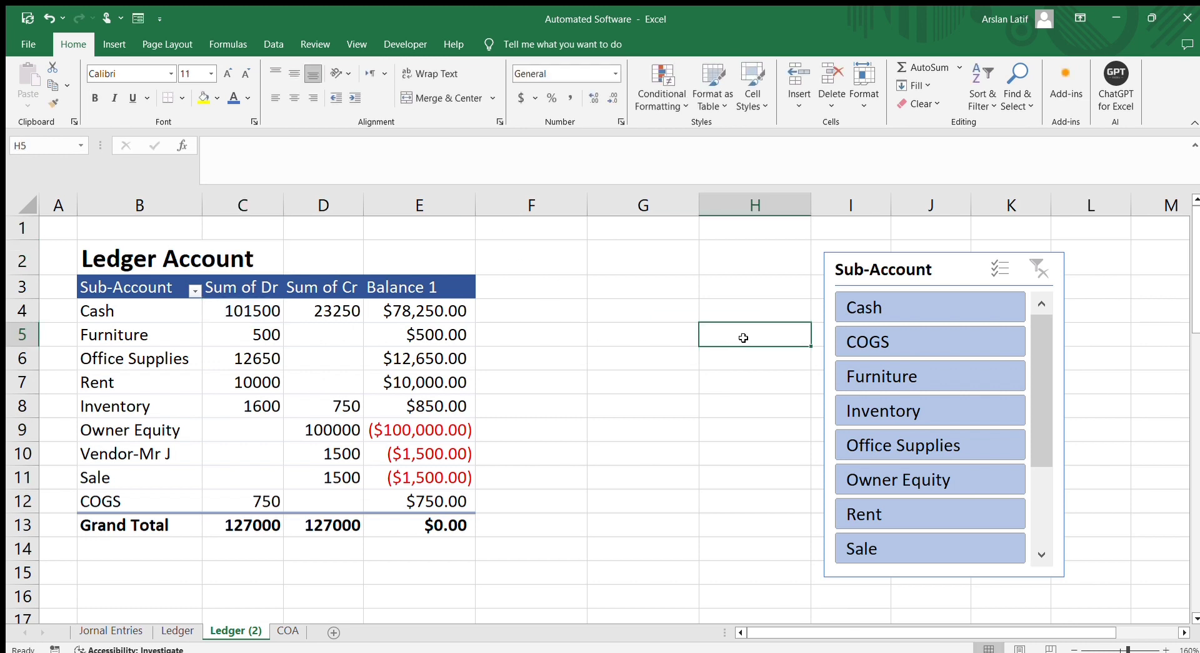
Widen column B so the full Ledger Account heading fits inside it.
click(927, 270)
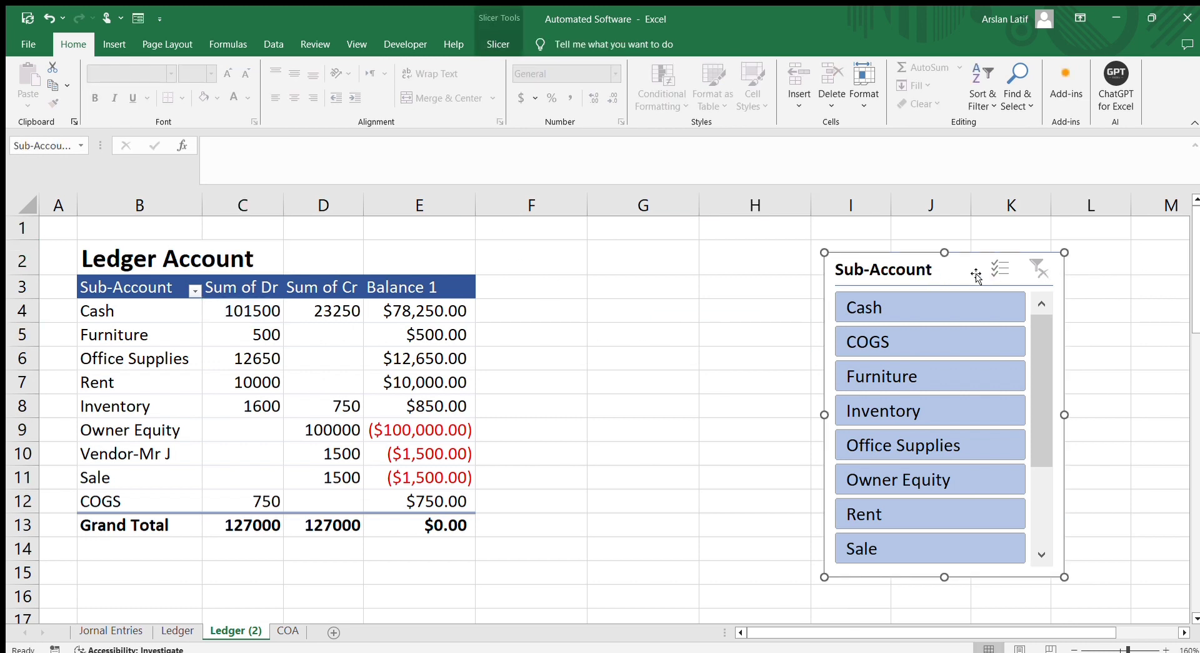
click(624, 316)
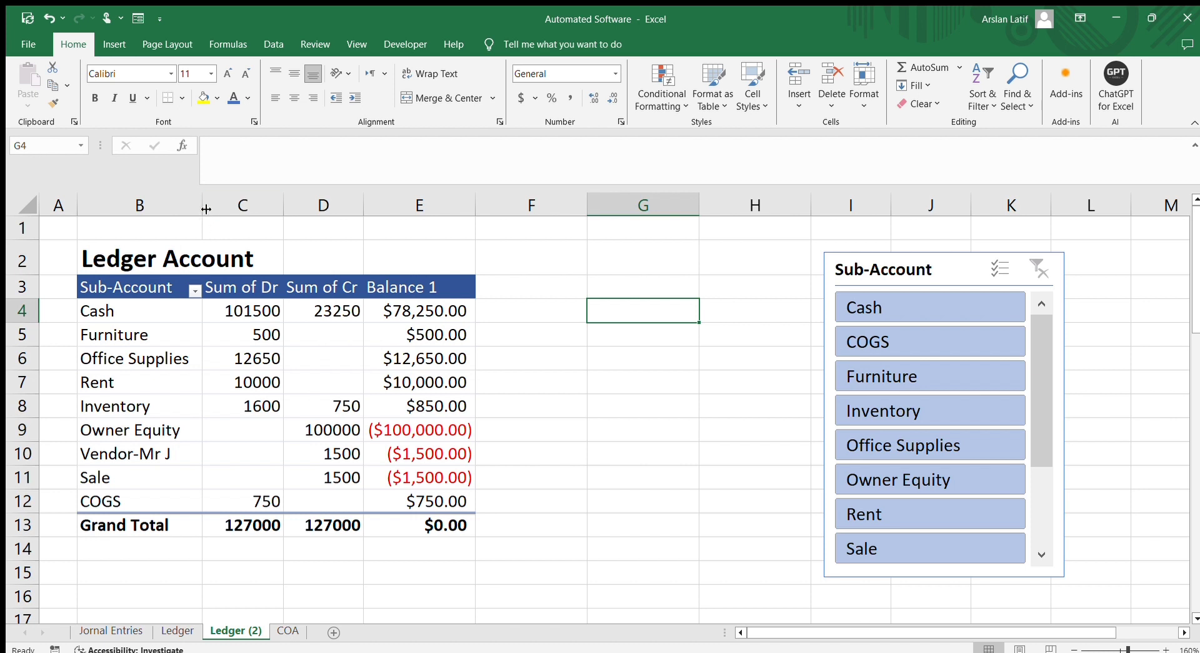
drag(268, 257, 264, 258)
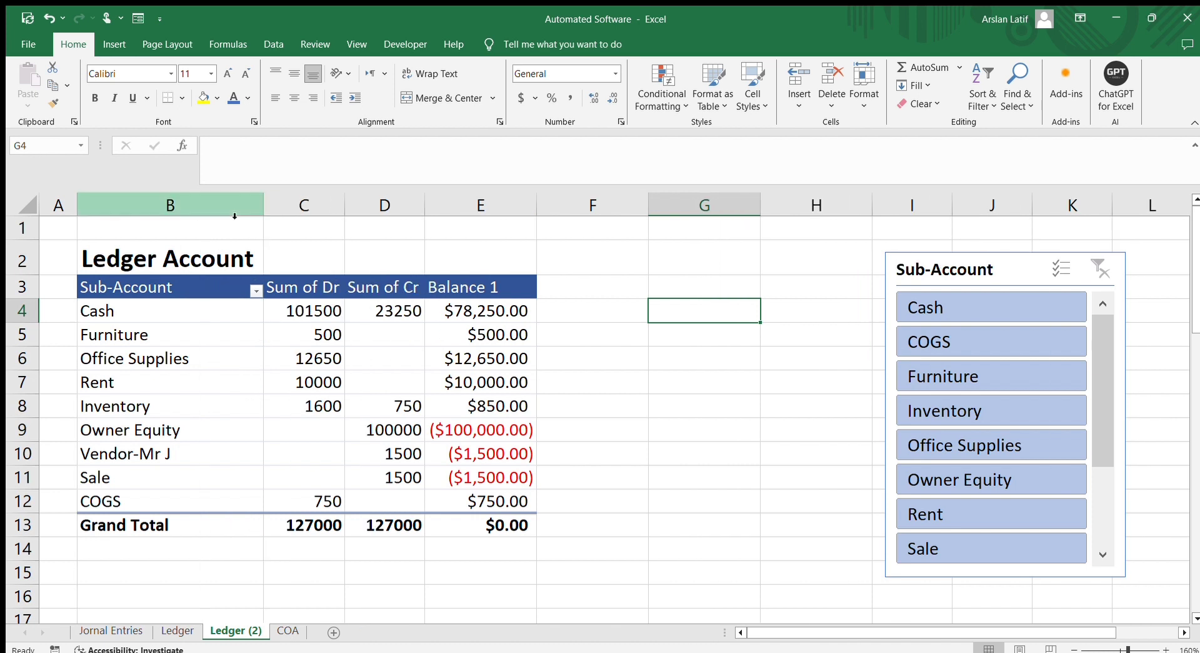
Delete the Ledger Account heading and set up three empty rows above the PivotTable, each merged across columns B to E.
click(222, 258)
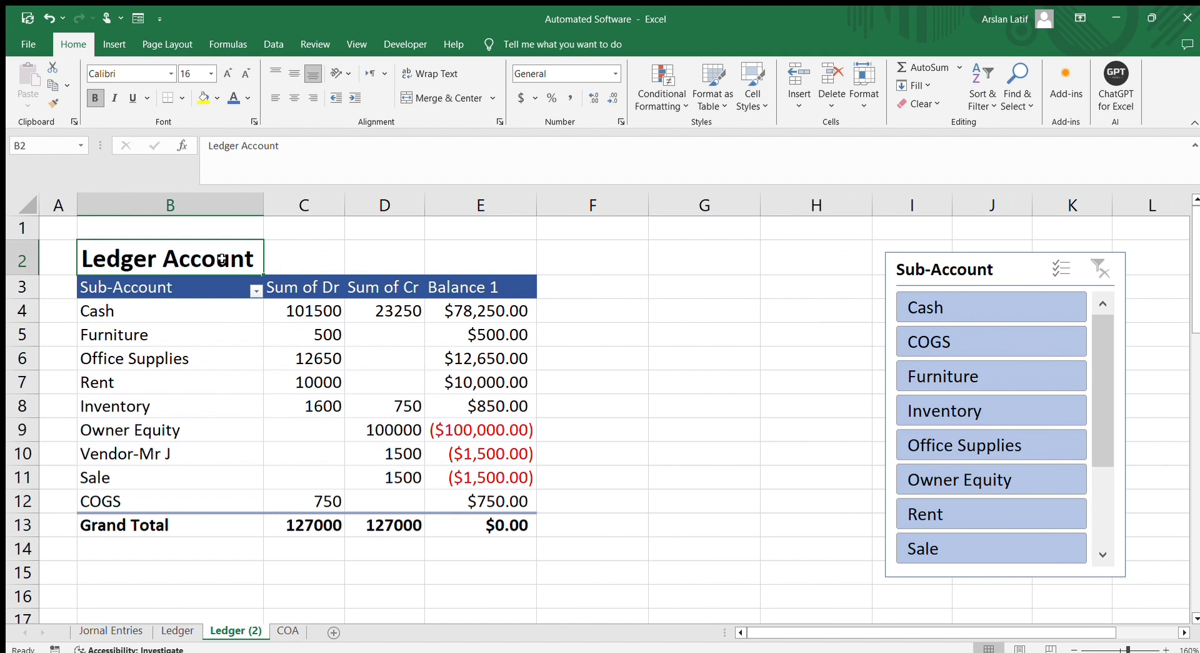
key(Delete)
click(595, 262)
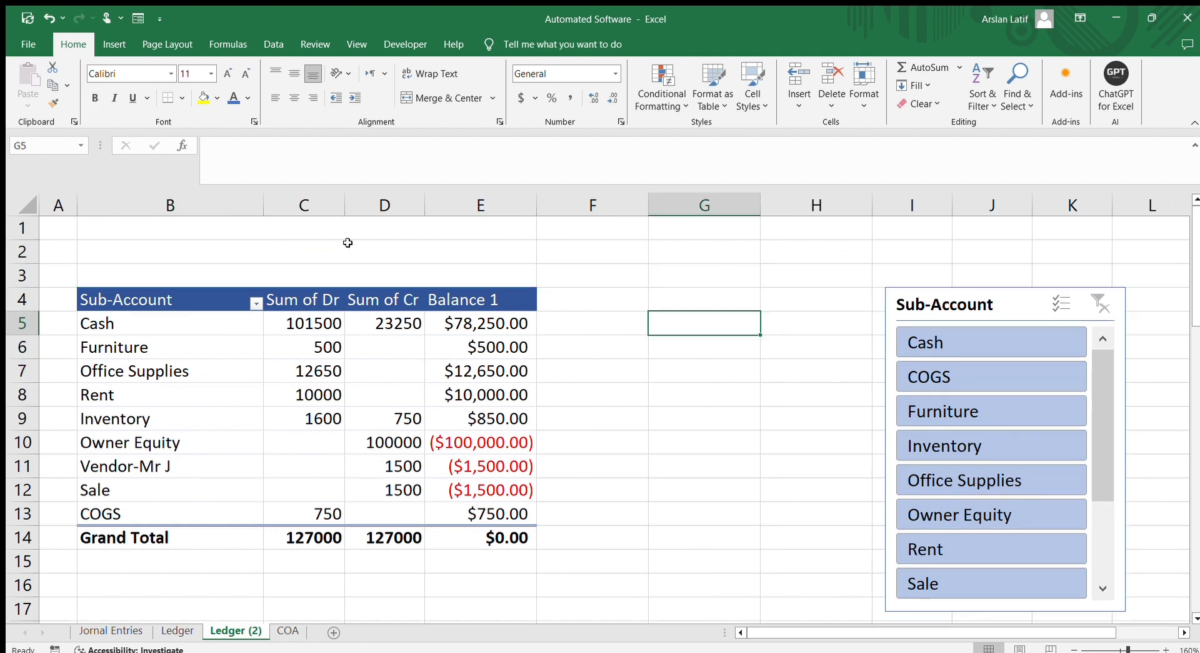
Enter the company title "Accounting Hunter" in the merged heading cell of row 1.
click(347, 243)
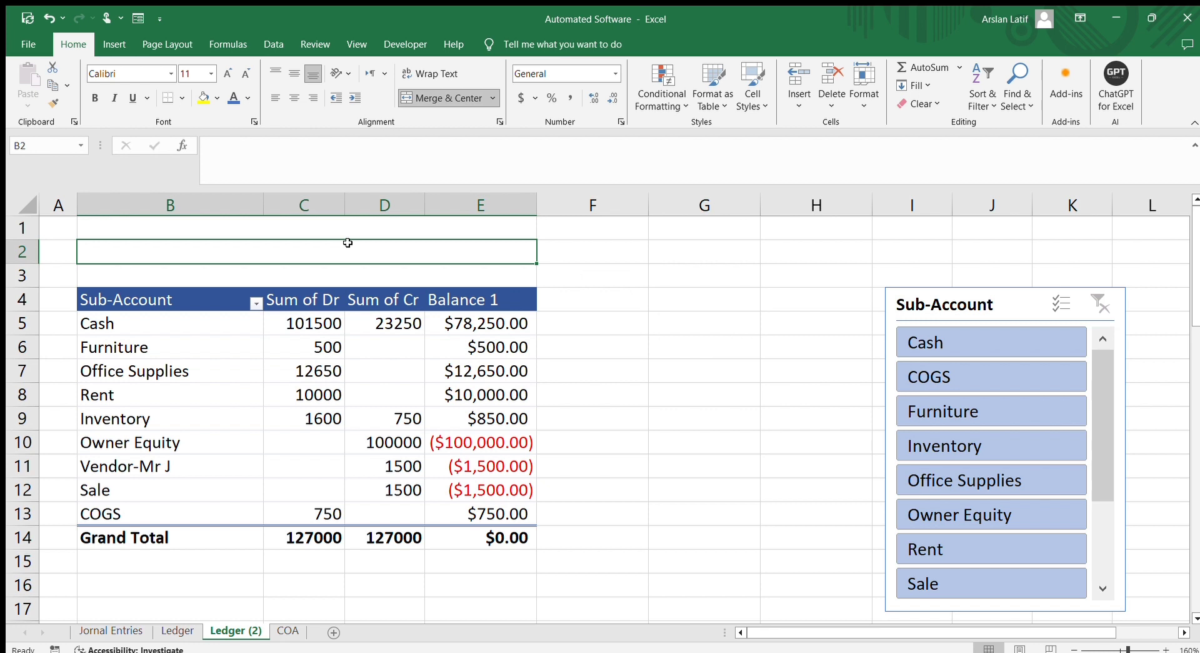
key(Up)
text(Accounting Hunter)
key(Return)
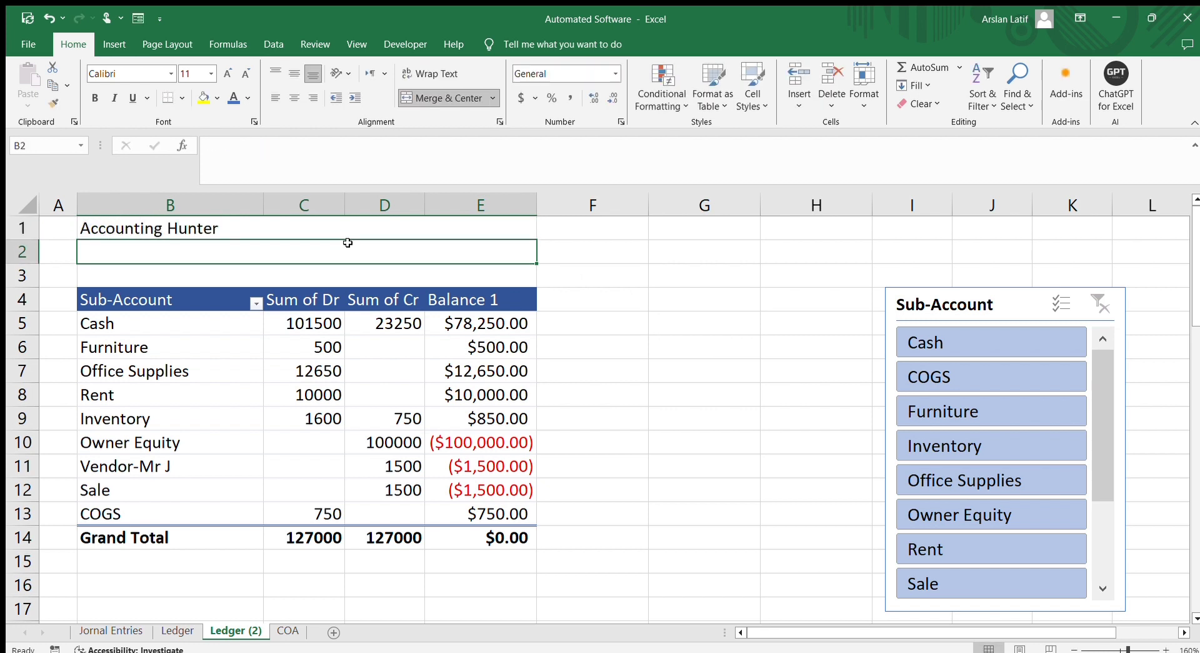
Enter "Trial Balance" in the row 2 heading and "For the year 2023" in the row 3 heading.
text(Trial)
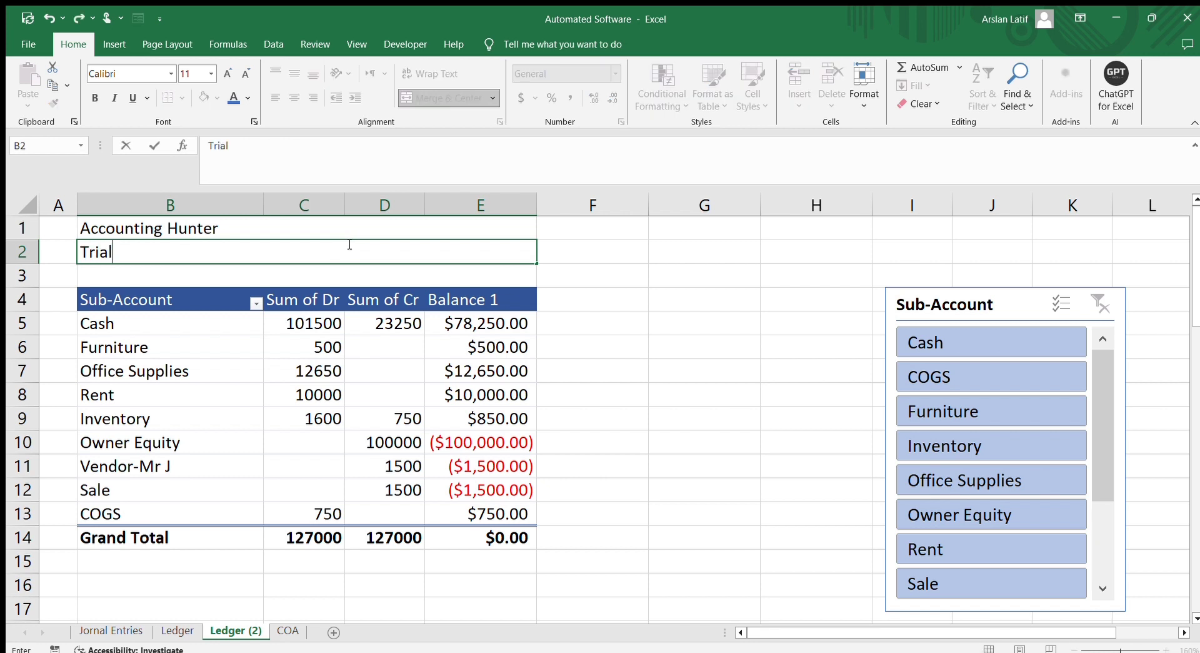
text( Ba;ance)
key(BackSpace)
key(BackSpace)
key(BackSpace)
key(BackSpace)
text(lance)
key(Return)
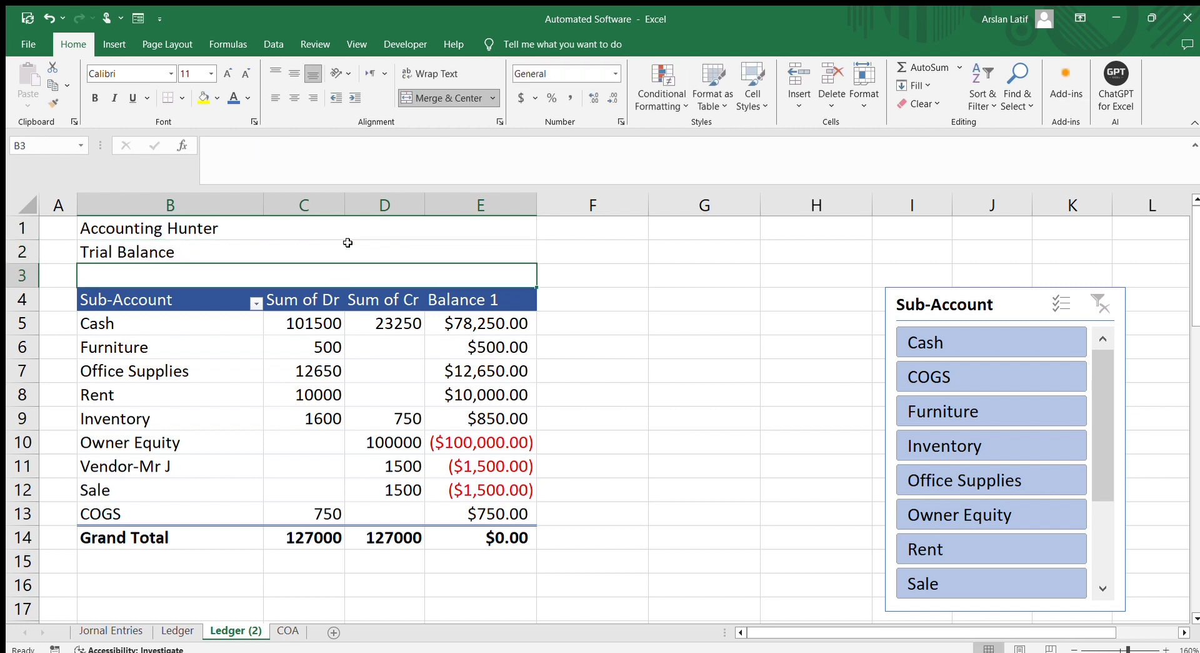
text(For the )
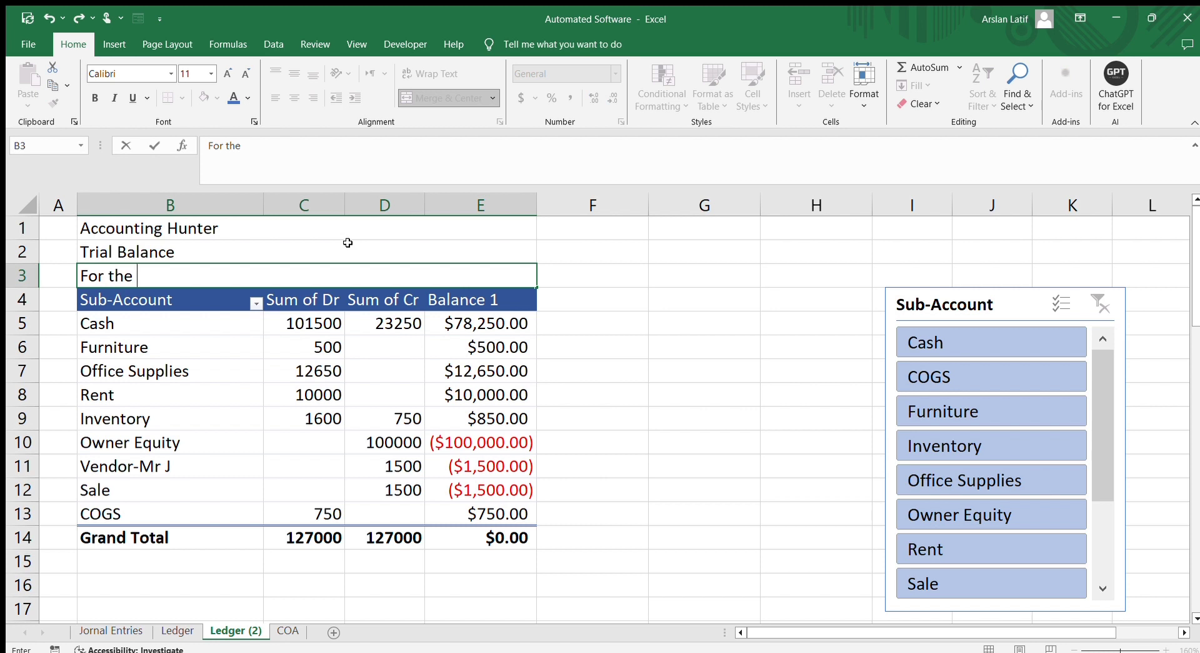
text(year 2023)
key(Return)
Center the three heading lines, make them bold and blue, and enlarge the first two lines.
drag(348, 275, 347, 242)
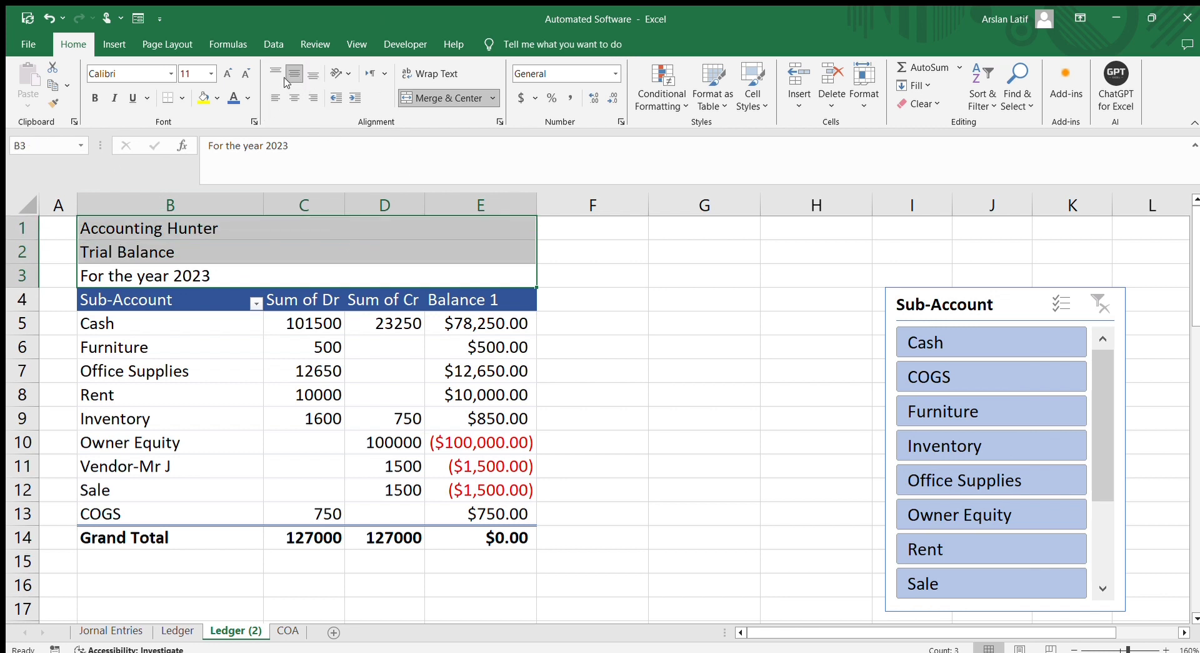
click(292, 98)
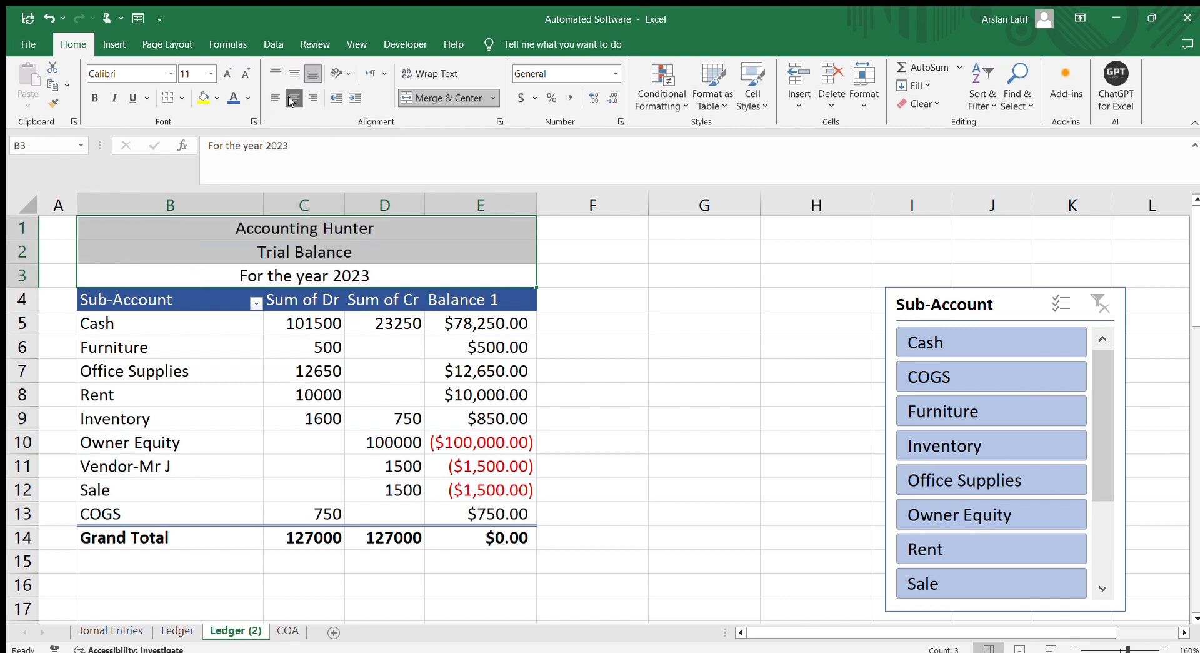
click(234, 98)
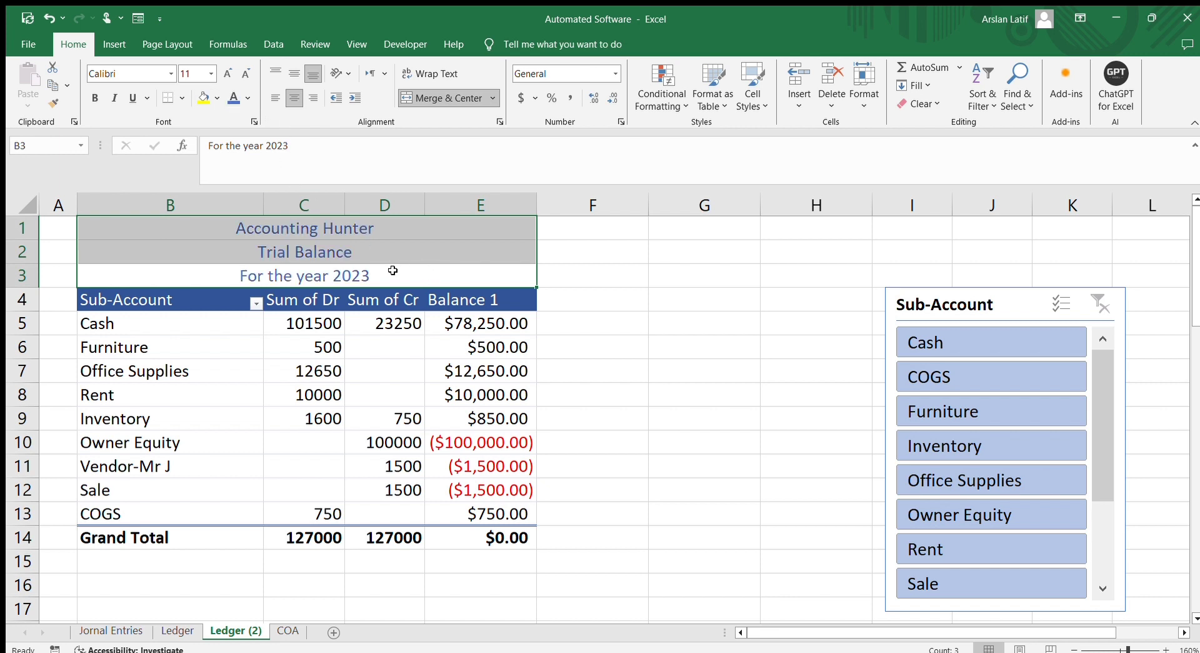
key(ctrl+b)
drag(475, 253, 389, 237)
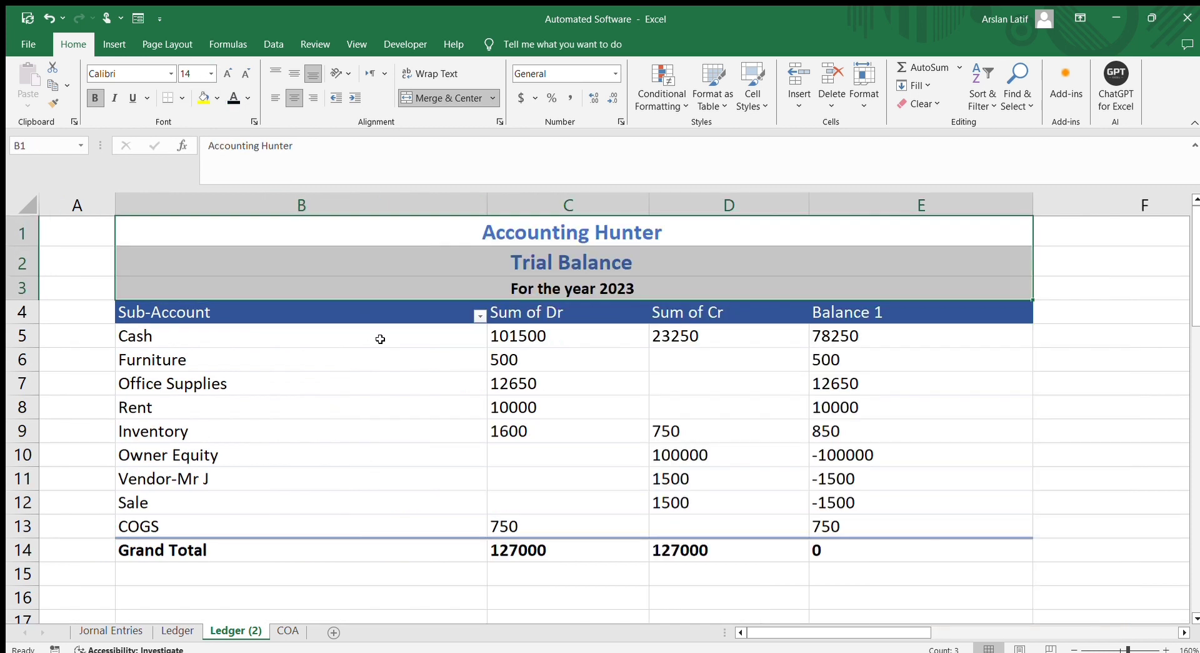
key(ctrl+z)
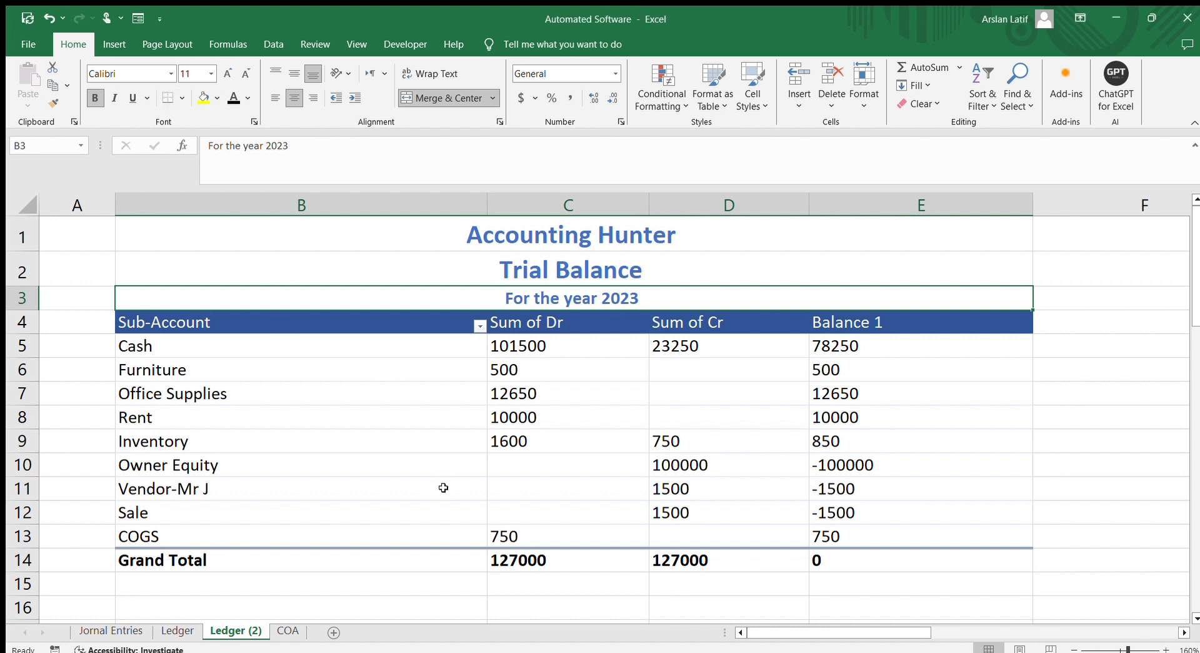
Review the trial balance layout and compare the debit, credit and balance entries of the Cash, Furniture and Office Supplies accounts.
click(1172, 363)
click(944, 295)
scroll(932, 382, down, 2)
scroll(931, 382, up, 2)
scroll(935, 382, down, 2)
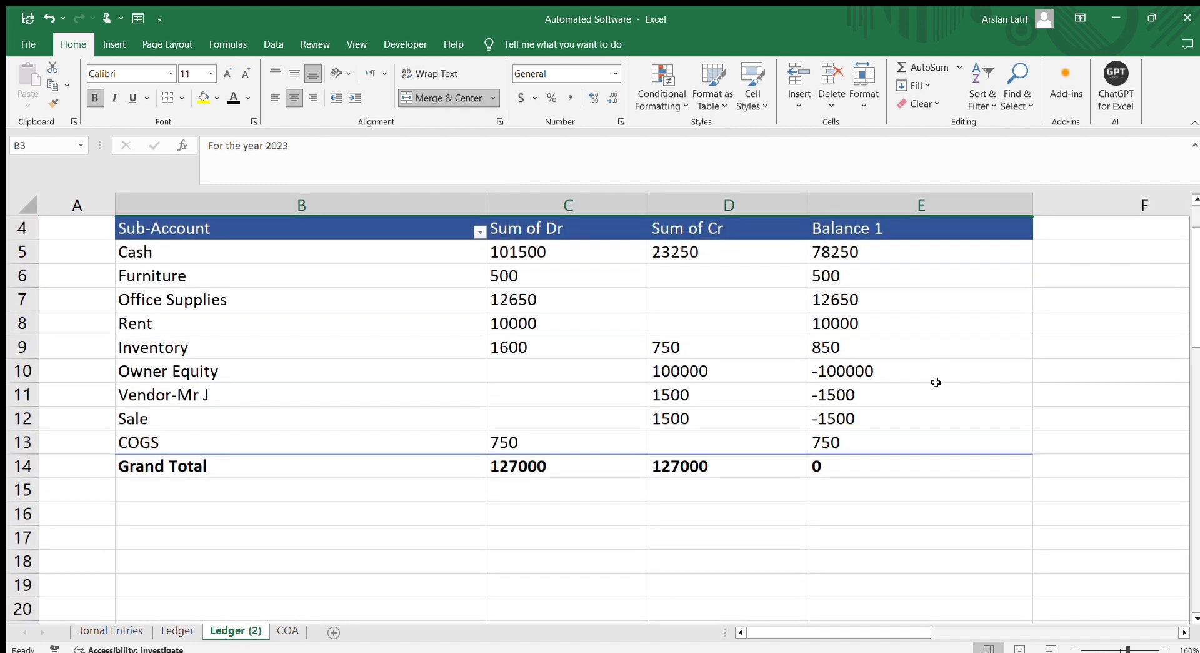
scroll(938, 386, up, 2)
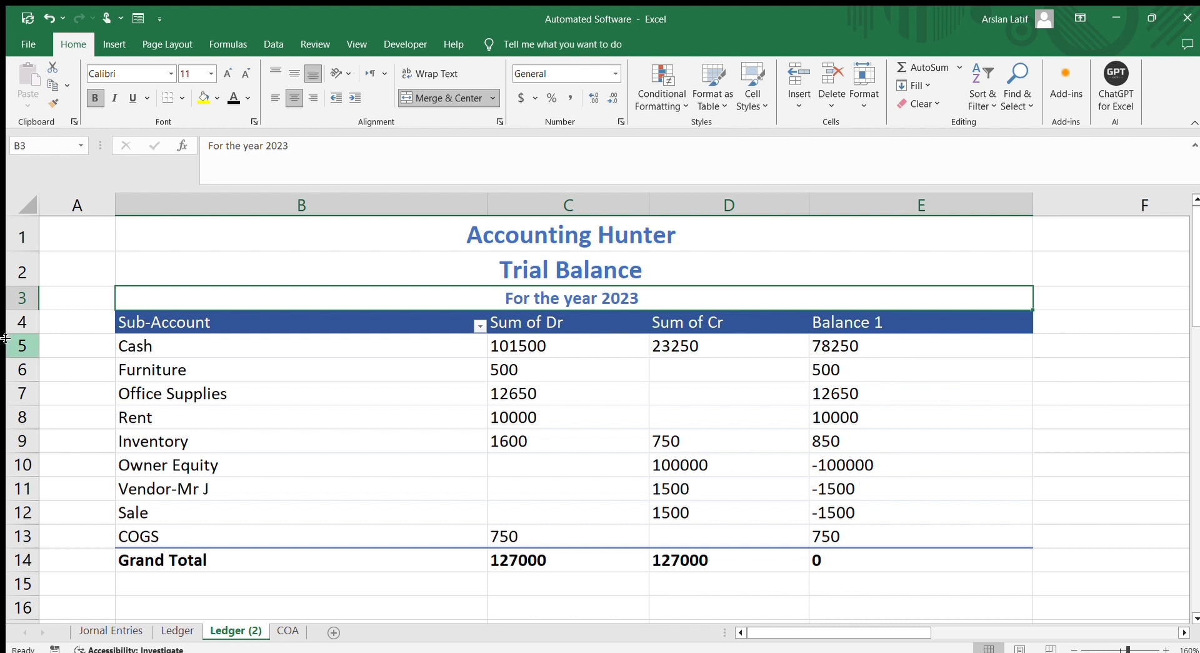
click(165, 349)
click(882, 342)
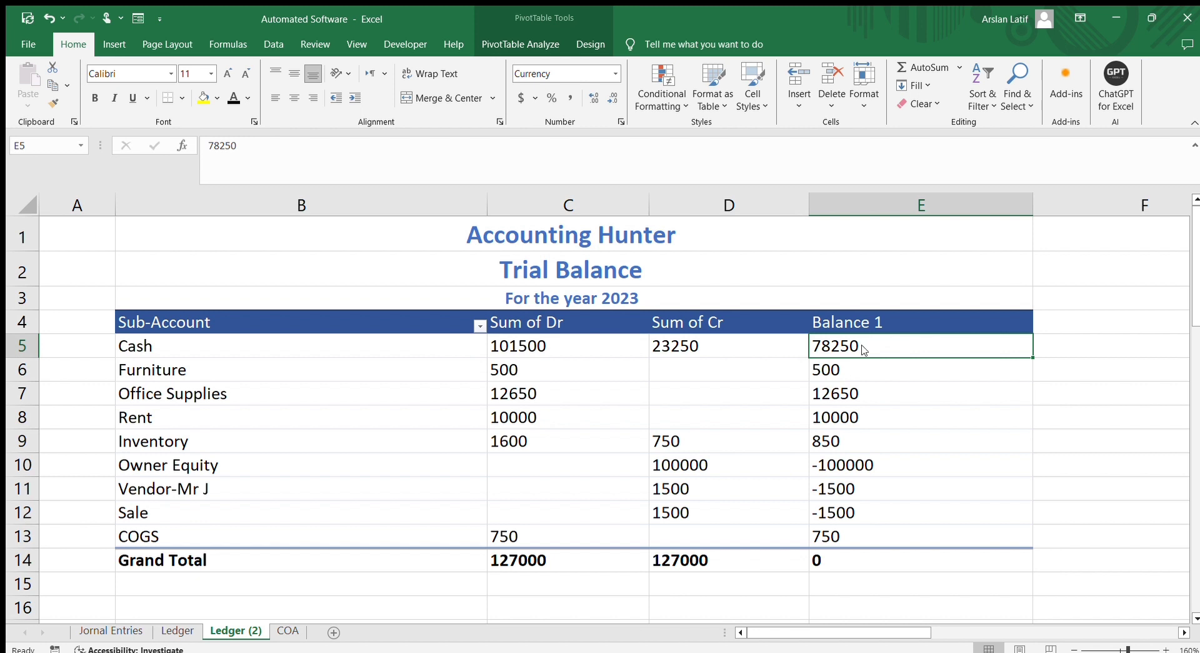
click(553, 346)
click(712, 343)
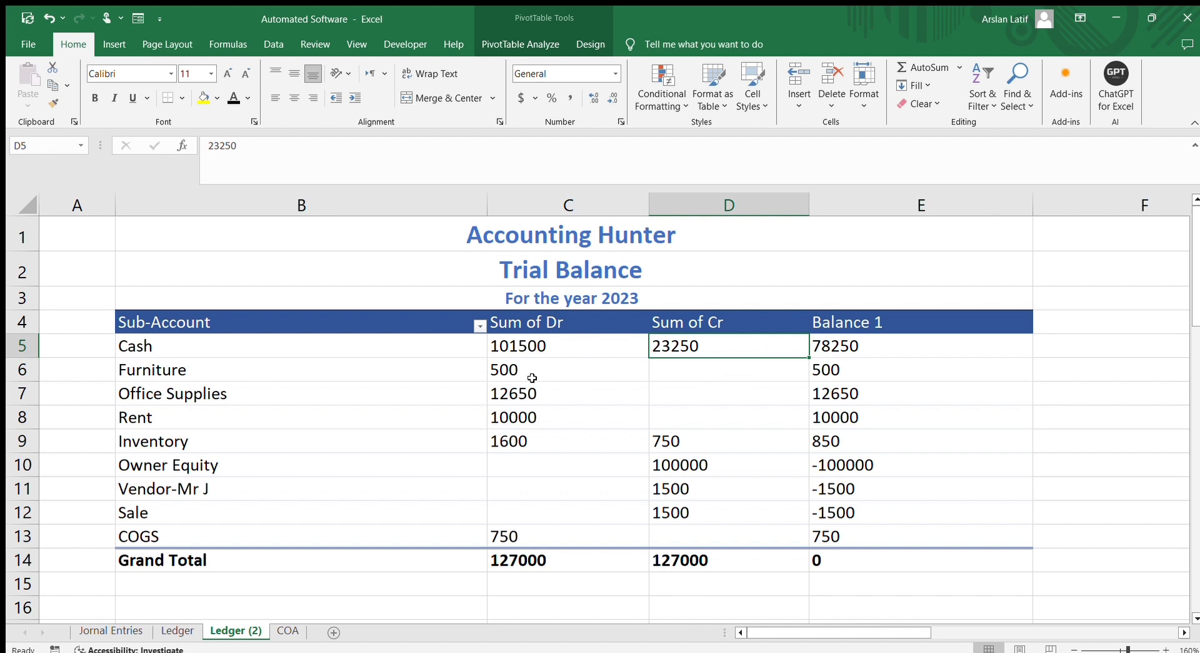
click(298, 369)
click(570, 369)
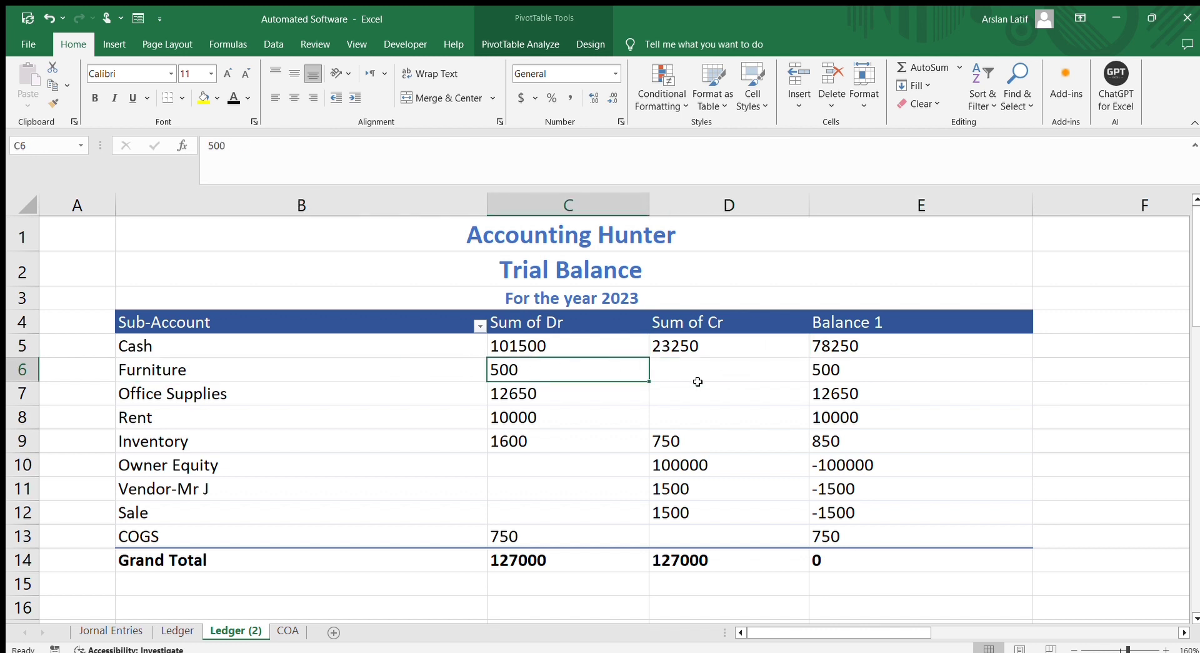
click(863, 369)
click(262, 394)
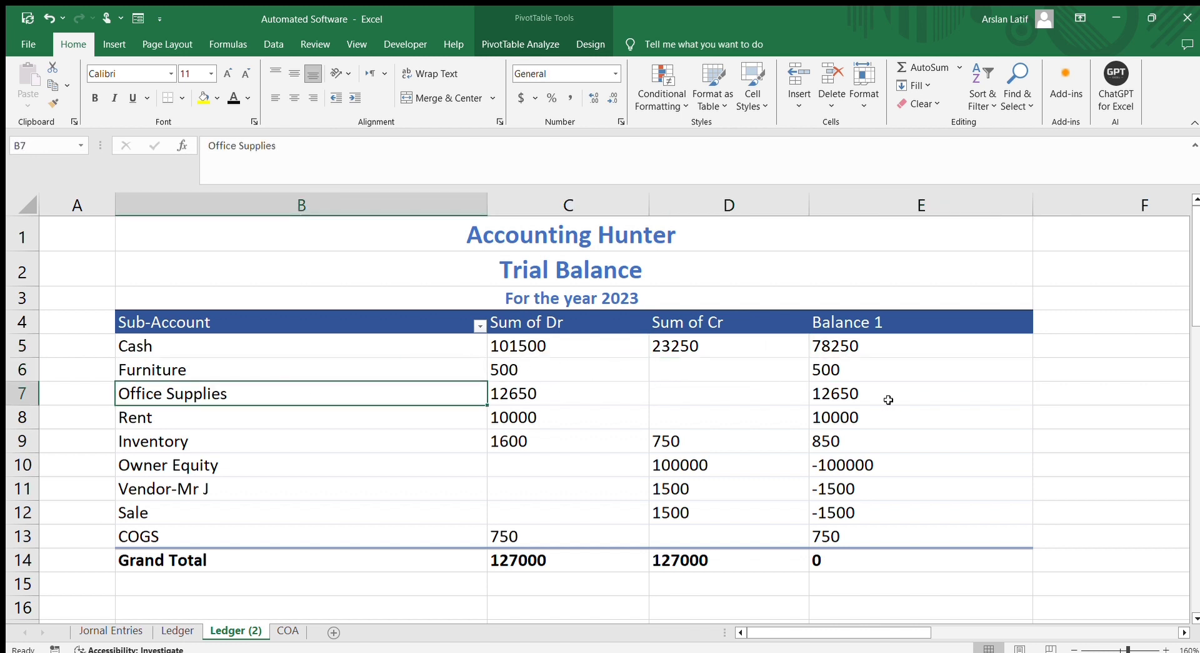
click(869, 392)
key(ctrl+space)
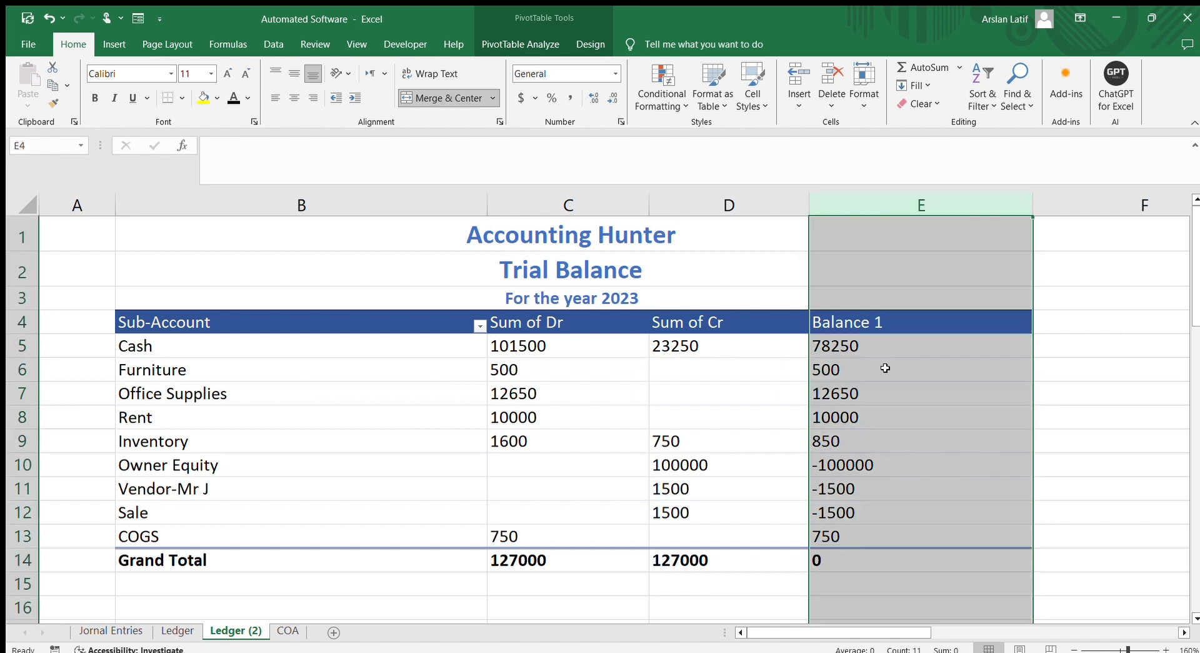
Check the Grand Total row's debit, credit and balance figures in the trial balance.
click(713, 520)
click(828, 559)
scroll(828, 558, down, 2)
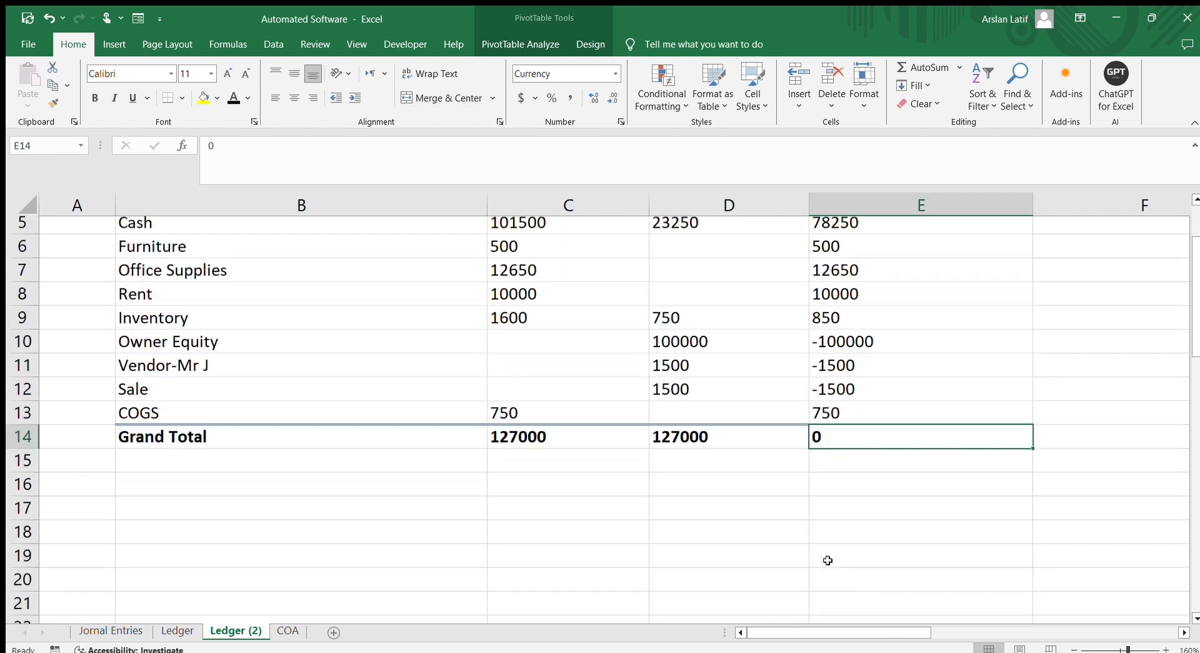
click(506, 403)
click(682, 399)
click(811, 393)
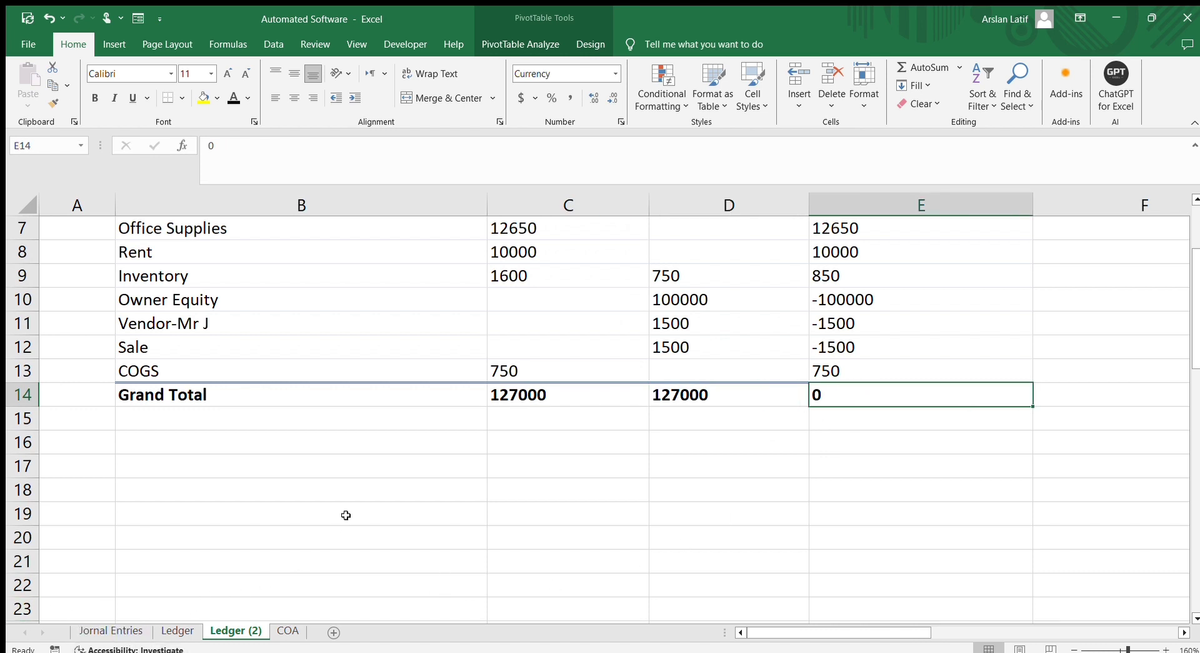
scroll(343, 517, up, 2)
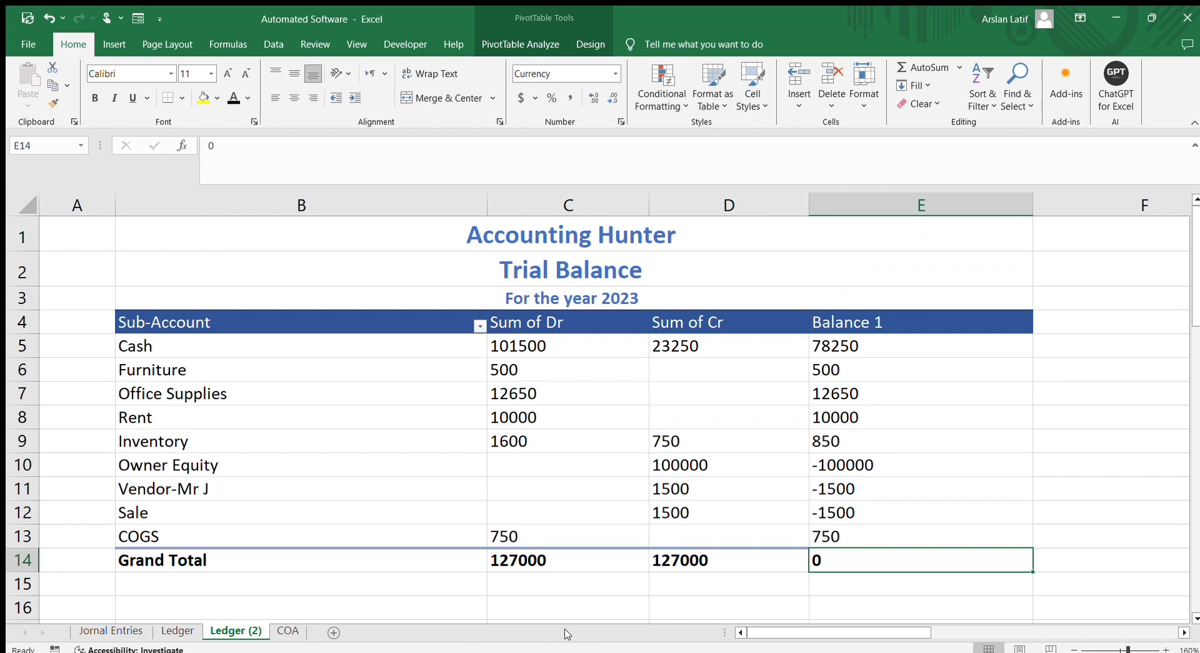
Move the Sub-Account slicer beside the trial balance, with a small gap from the table, and filter the table by Cash.
drag(793, 630, 946, 625)
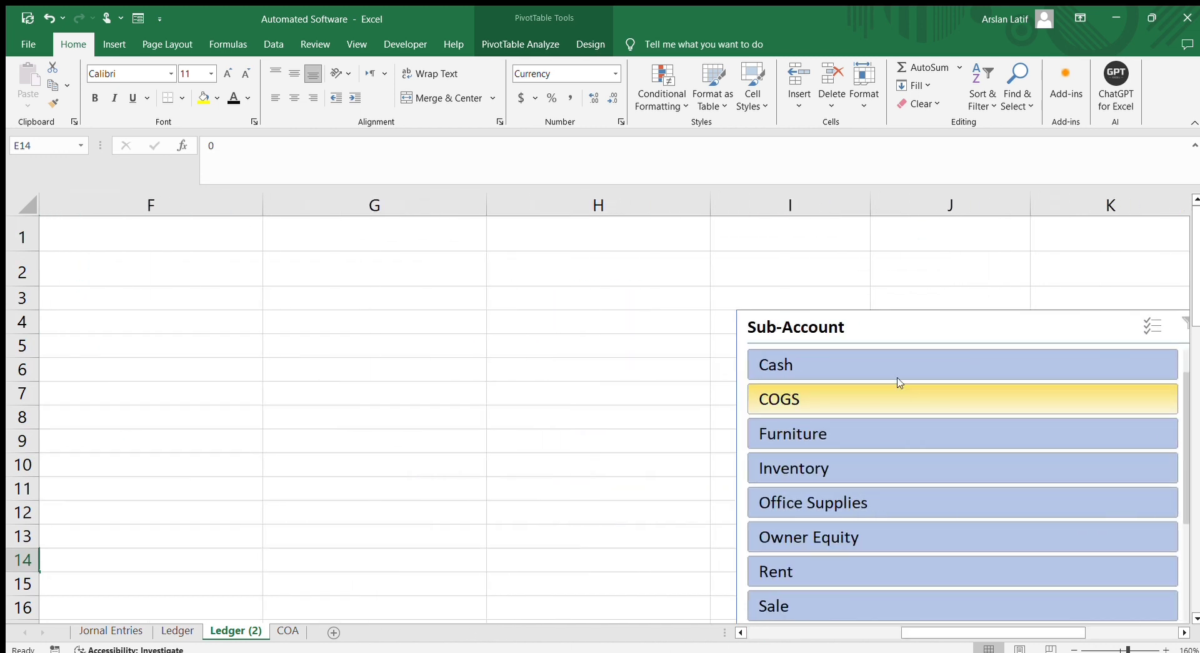
drag(911, 332, 199, 262)
drag(970, 632, 817, 632)
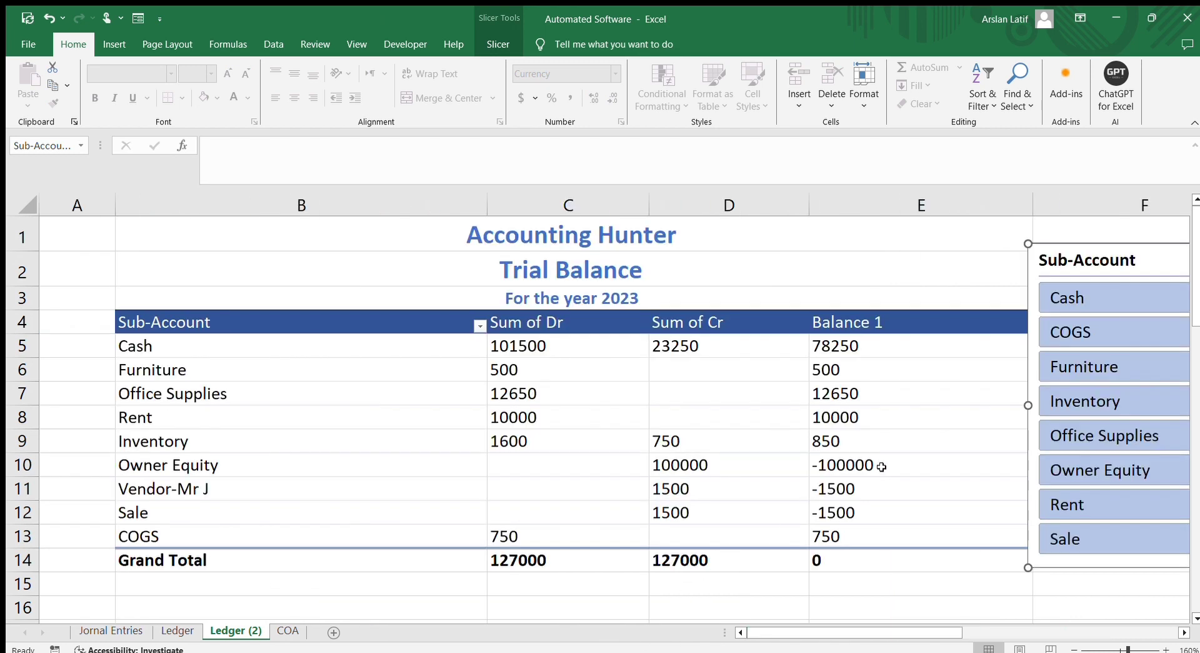
click(1069, 298)
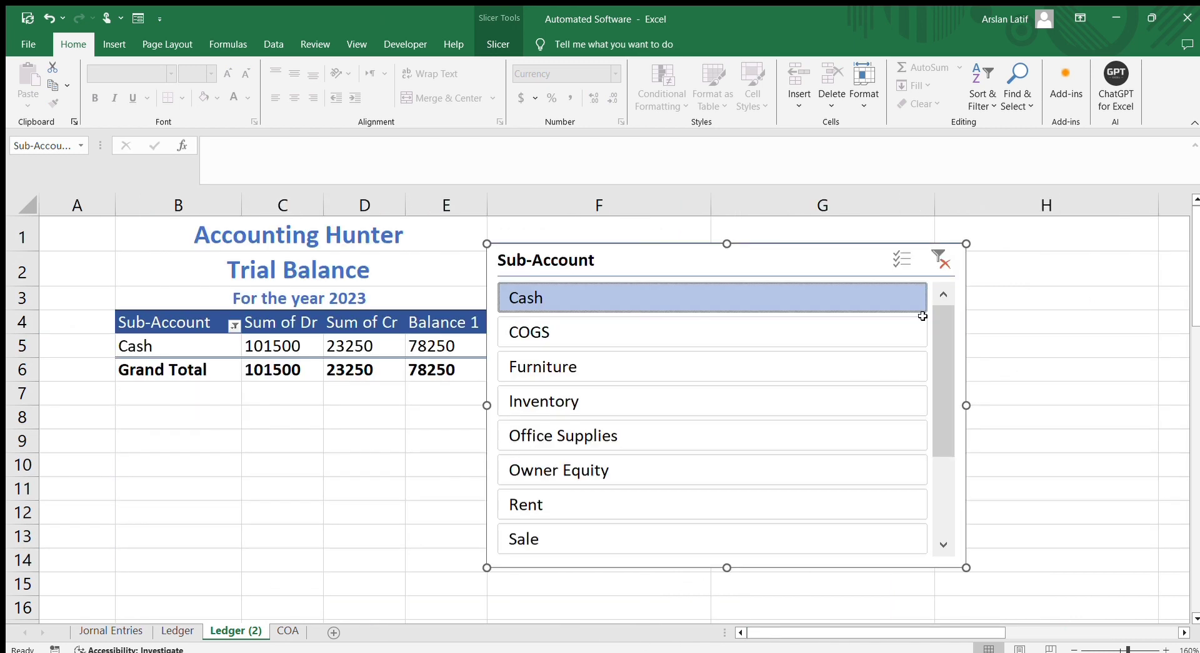
drag(694, 264, 774, 251)
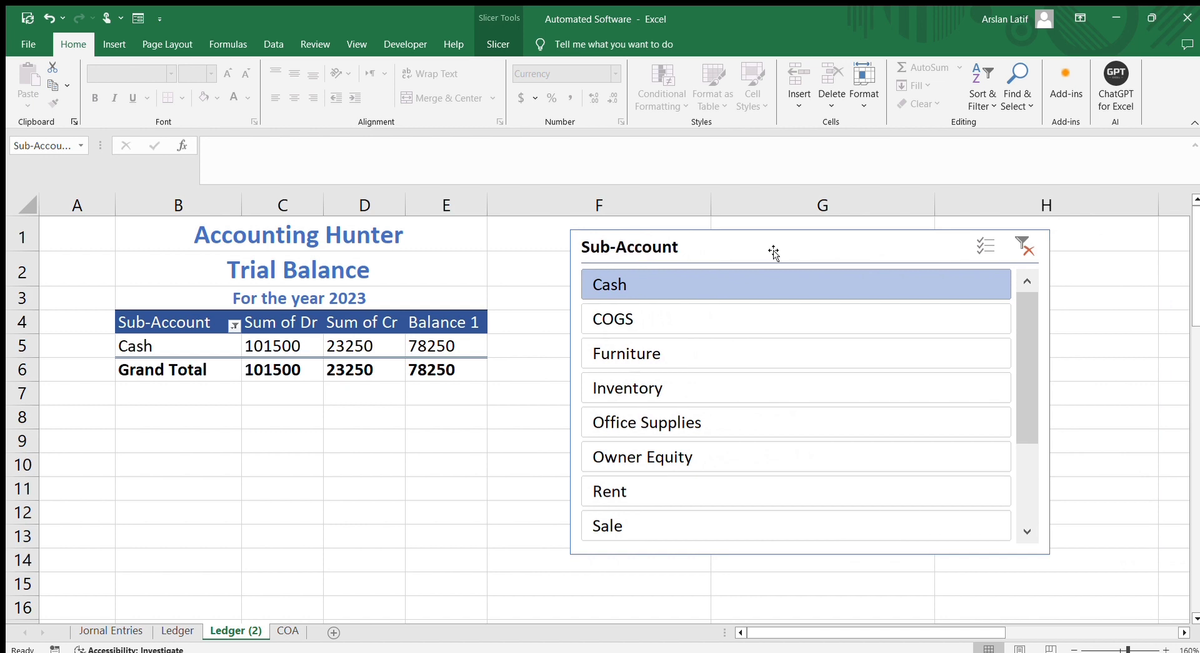
Filter the trial balance with the Sub-Account slicer by COGS, Furniture and Inventory, one at a time.
click(757, 326)
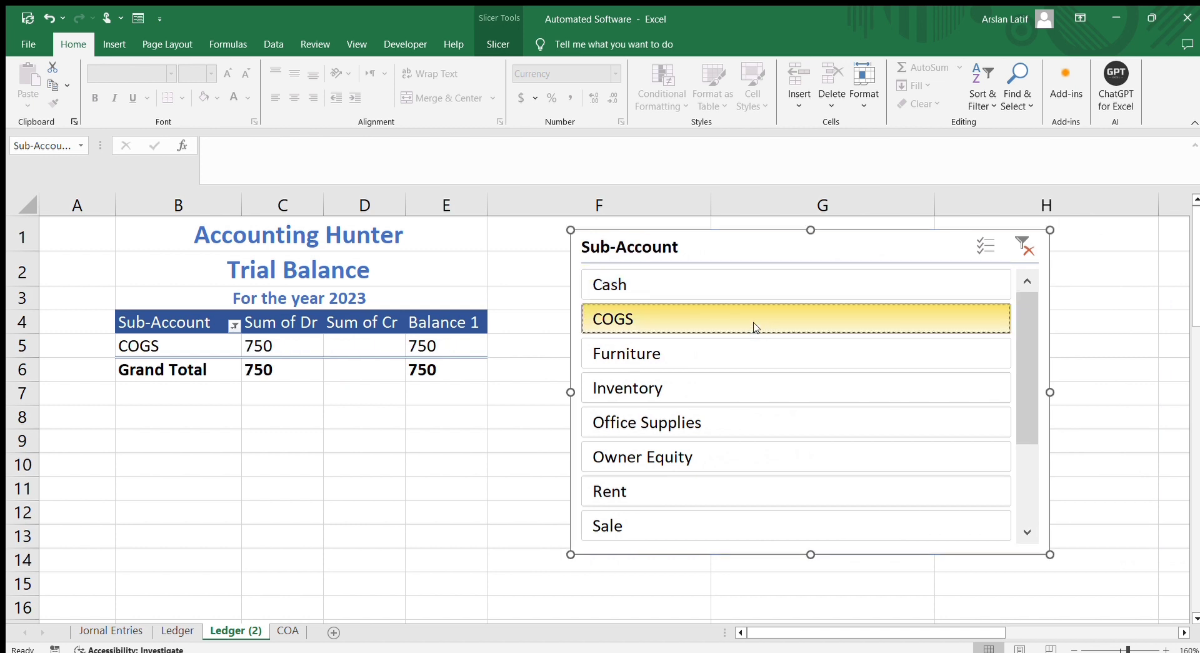
click(705, 362)
click(698, 389)
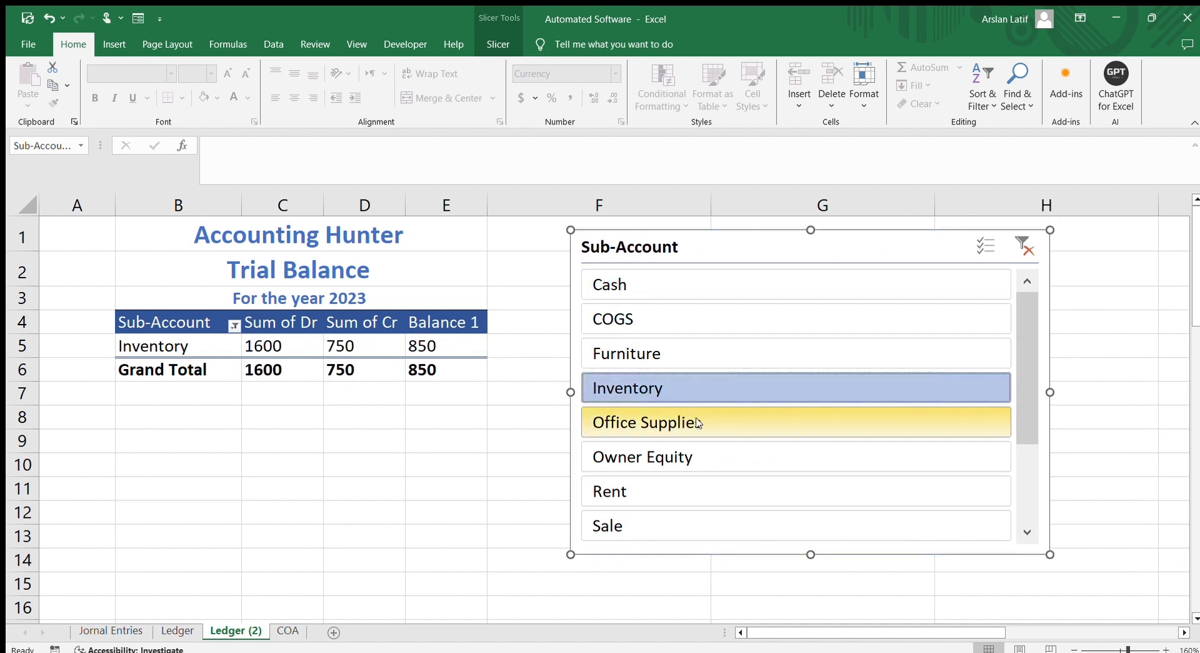
Filter the trial balance by Office Supplies, Owner Equity, Rent and Sale, one at a time, and clear the slicer filter.
click(688, 423)
click(688, 456)
click(686, 492)
click(692, 523)
click(1025, 247)
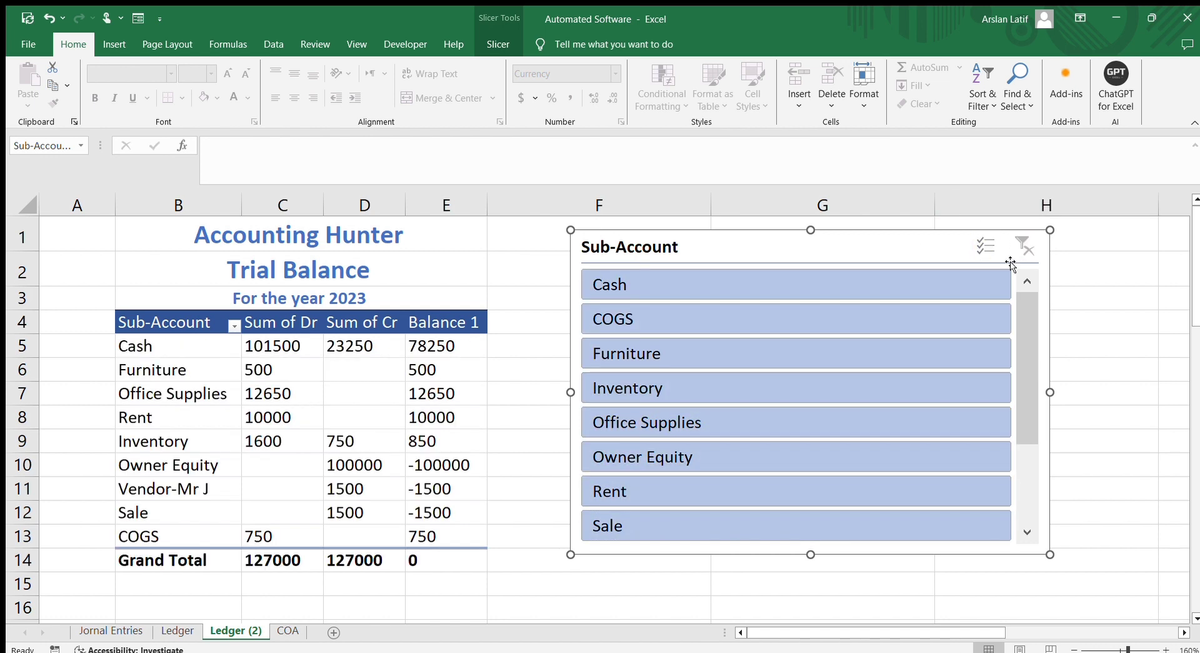
click(512, 268)
scroll(507, 434, down, 3)
scroll(842, 318, up, 3)
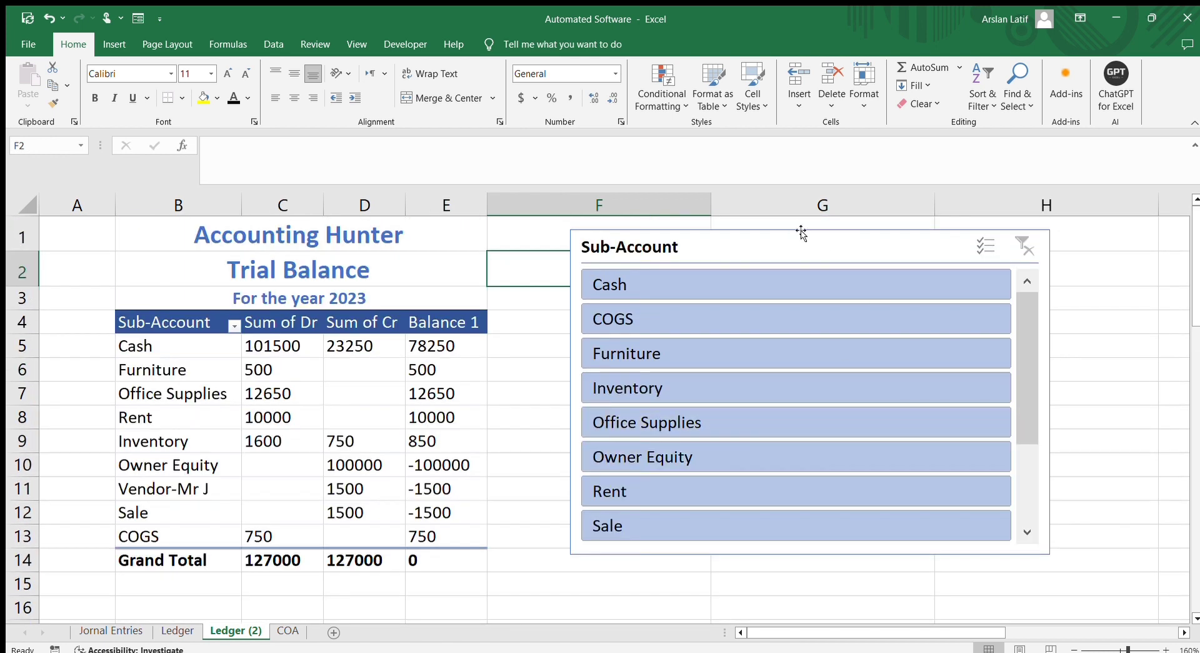
Shrink the Sub-Account slicer in width and height and place it right next to the trial balance, level with its headings.
click(1052, 266)
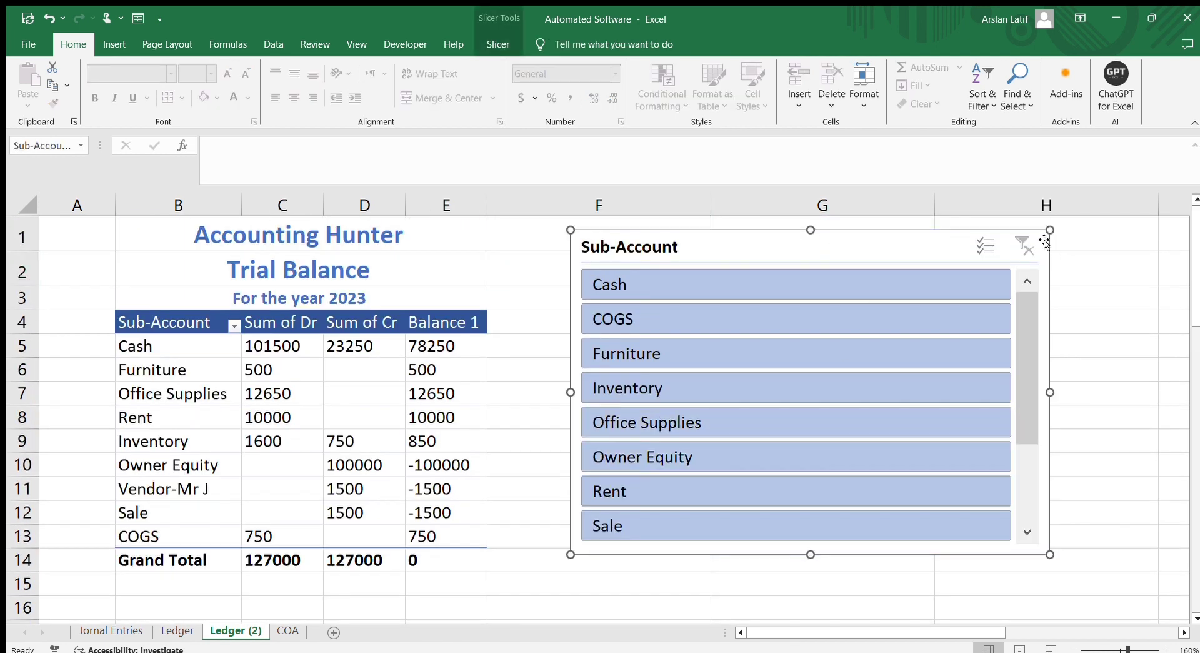
drag(1050, 230, 833, 275)
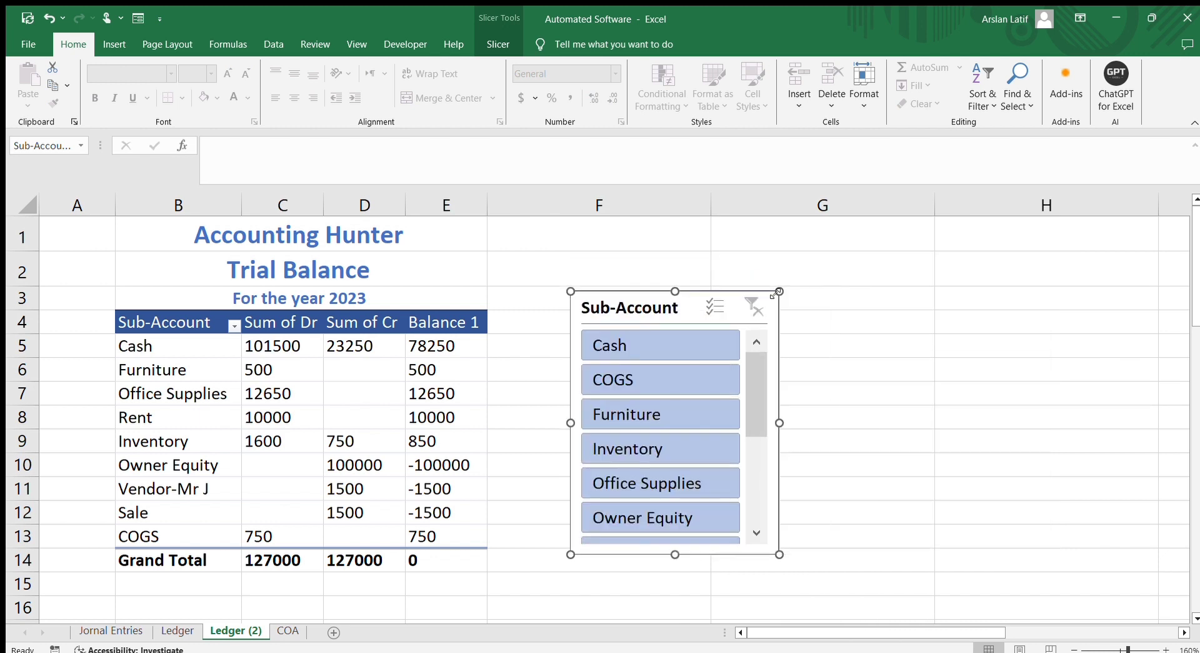
drag(647, 288, 575, 273)
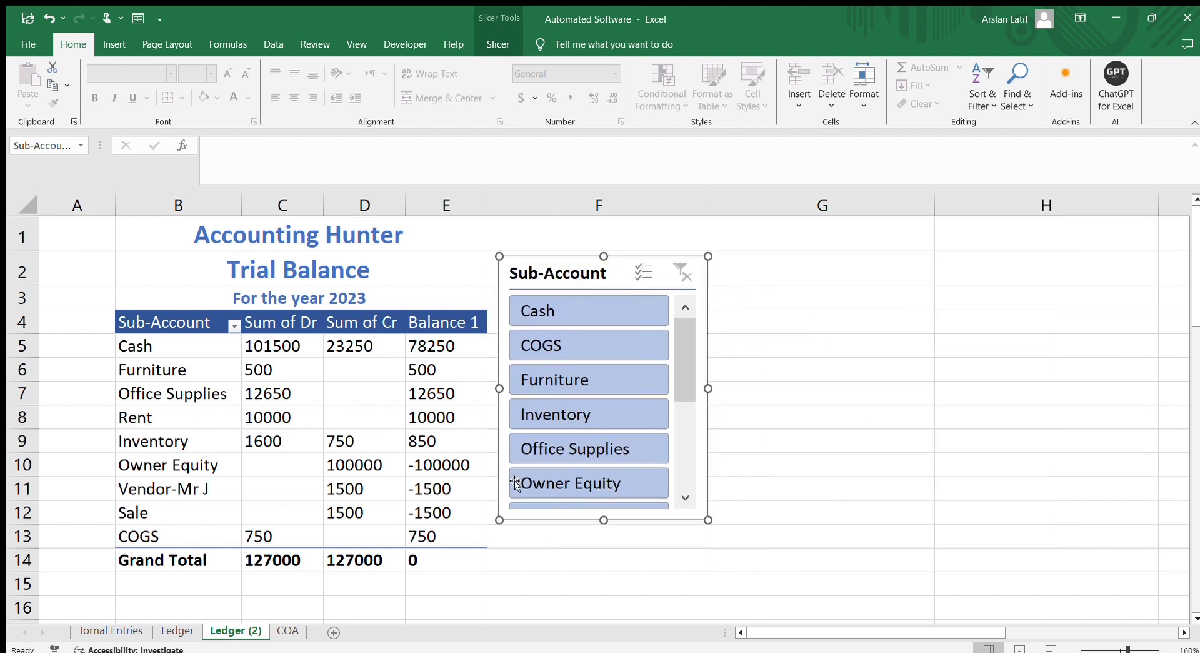
click(906, 394)
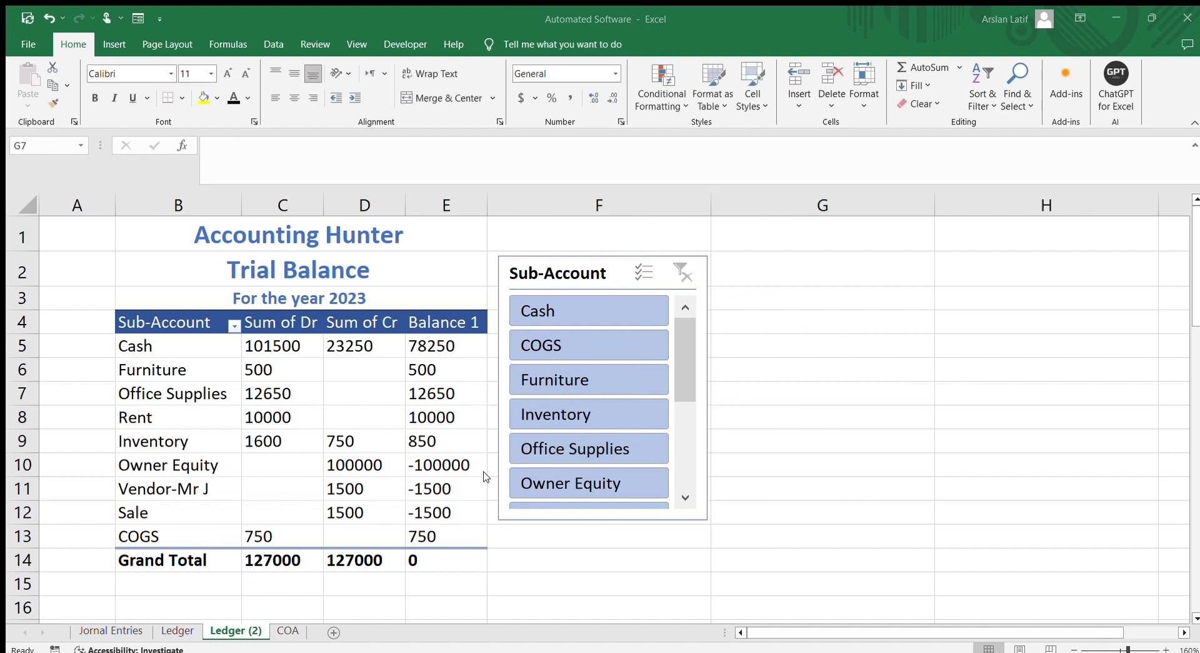
Filter the trial balance with the resized slicer by Cash, COGS, Furniture, Inventory and Office Supplies, one at a time.
click(581, 307)
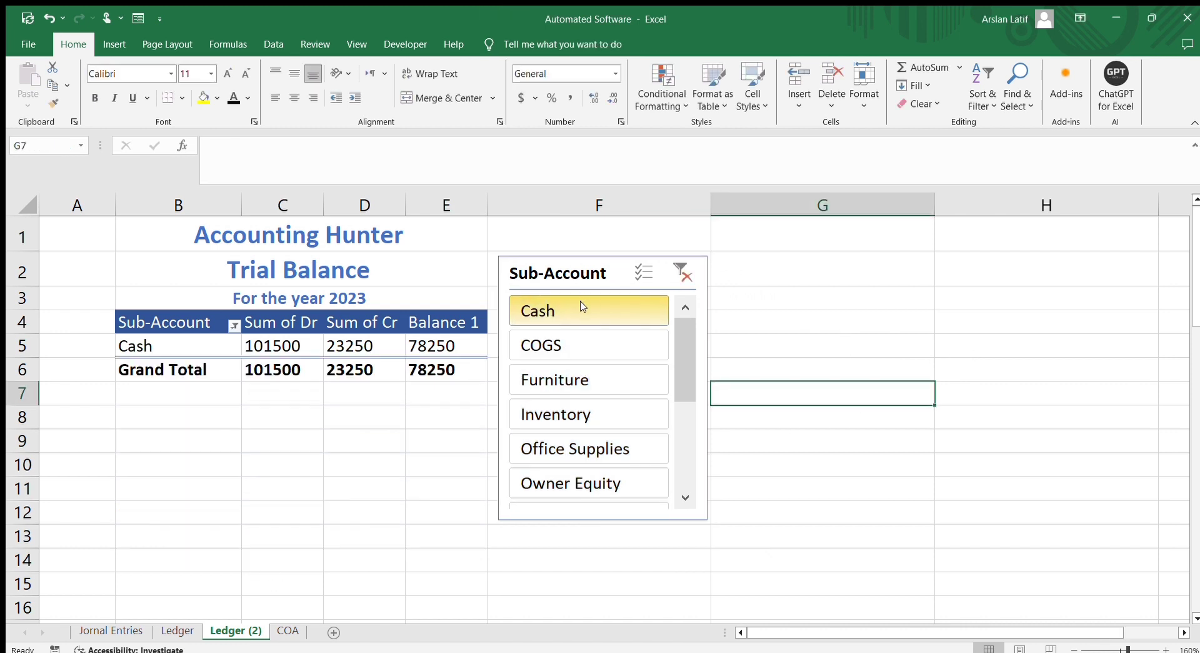
click(578, 344)
click(576, 379)
click(580, 411)
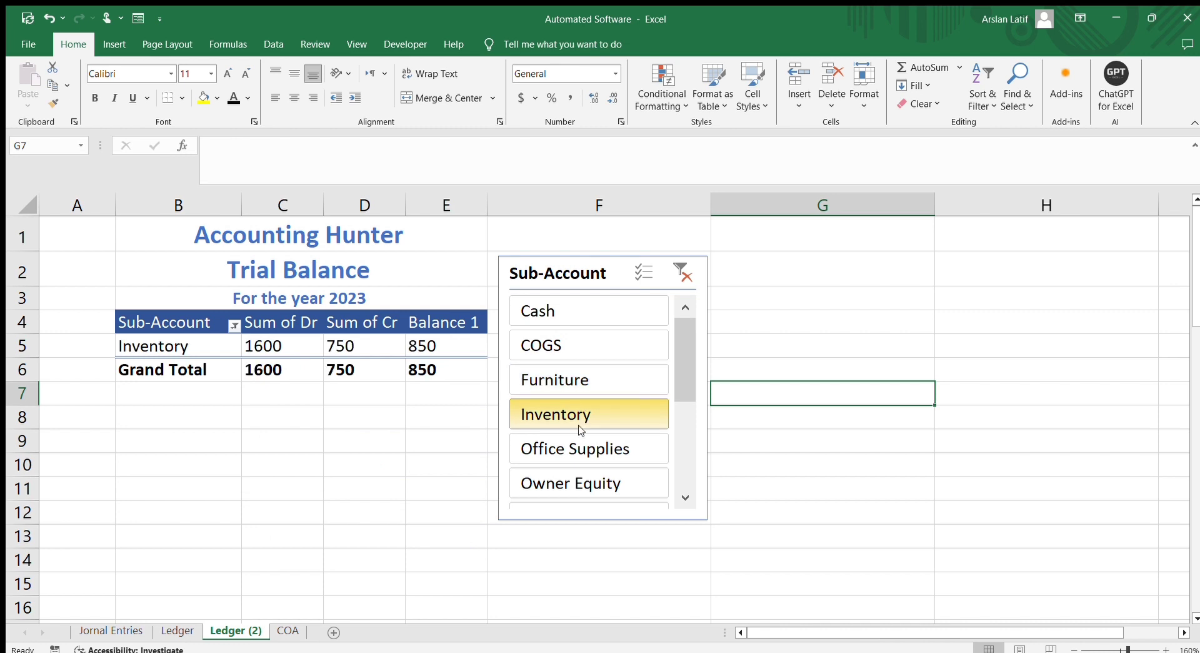
click(581, 445)
Move the slicer slightly away from the trial balance, and filter by Owner Equity before clearing the filter.
drag(582, 270, 652, 264)
click(660, 477)
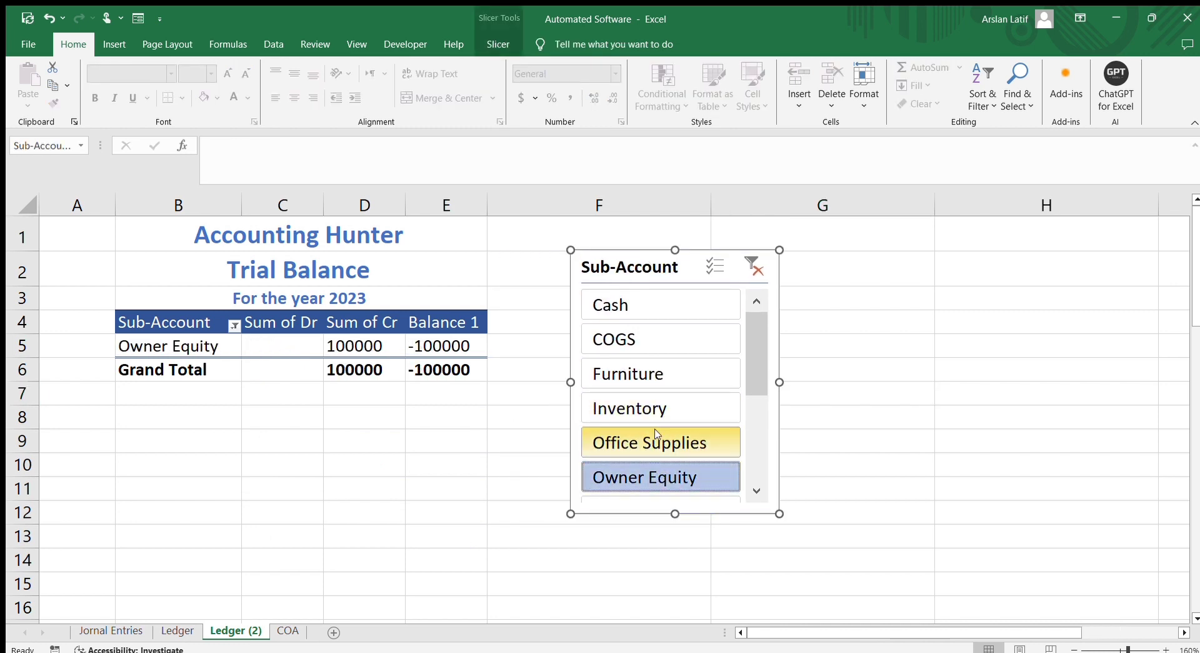
scroll(656, 442, down, 3)
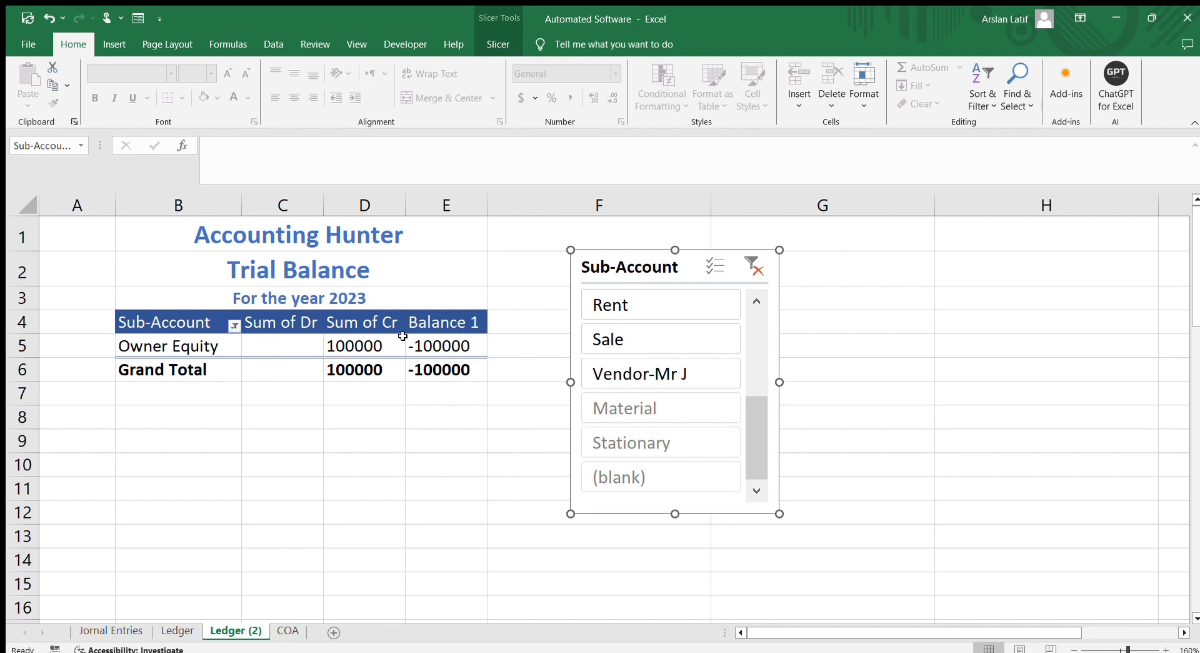
click(806, 269)
click(450, 347)
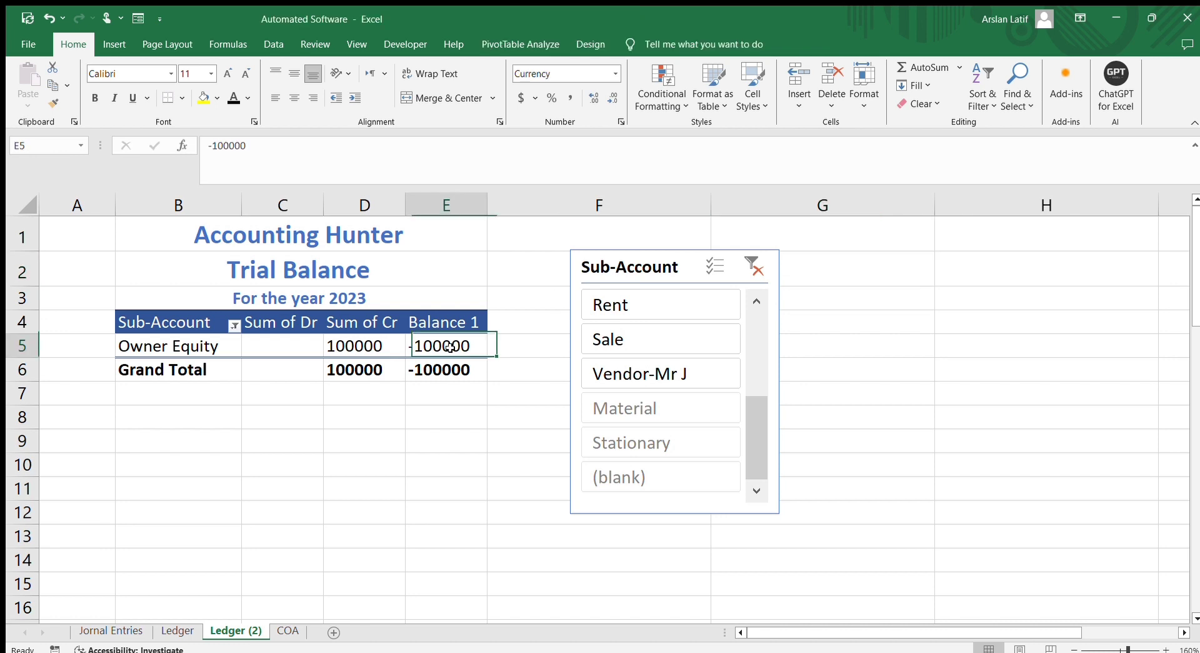
click(754, 266)
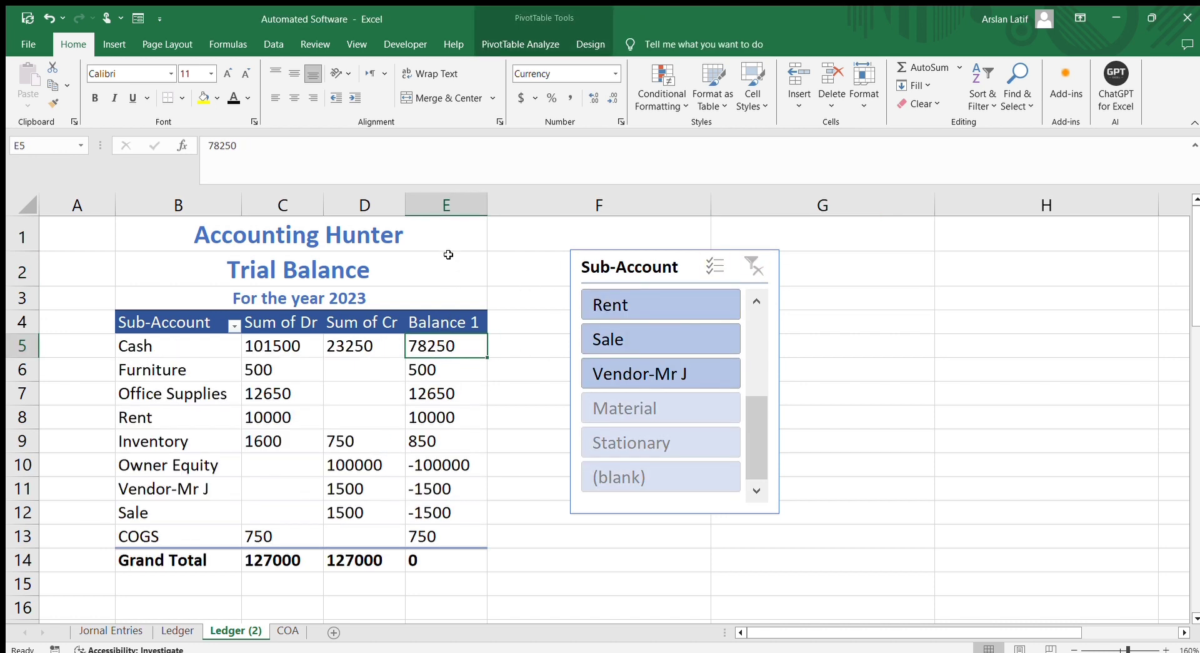
Set the number format of the whole Balance 1 column to Currency.
click(470, 212)
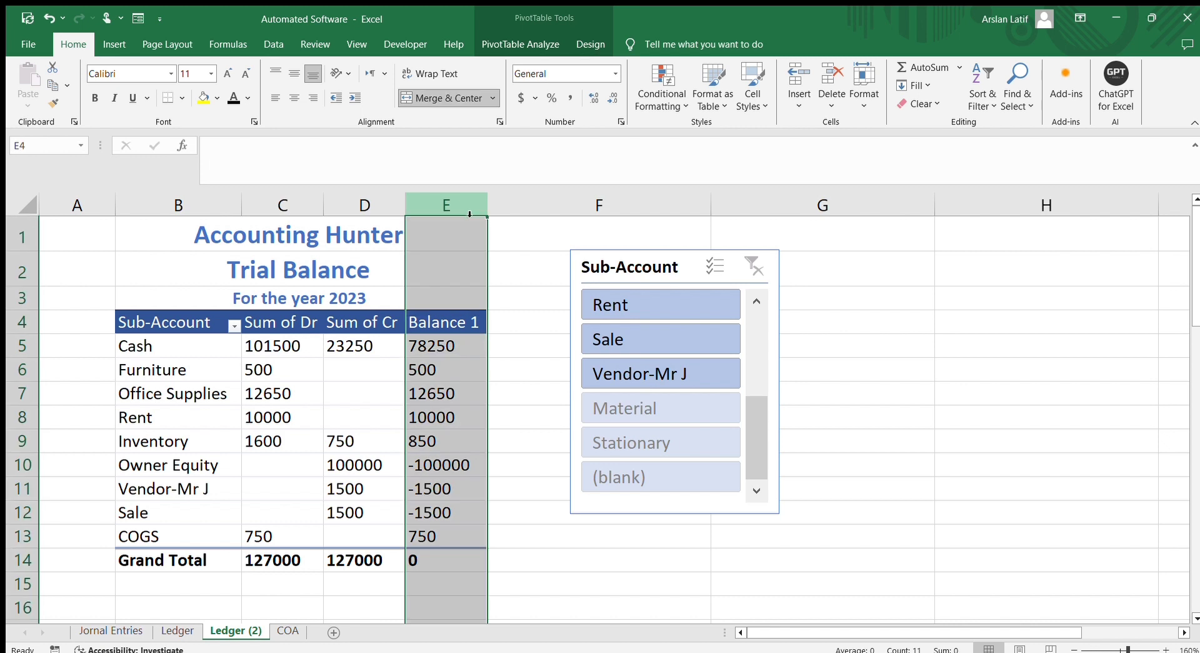
click(610, 75)
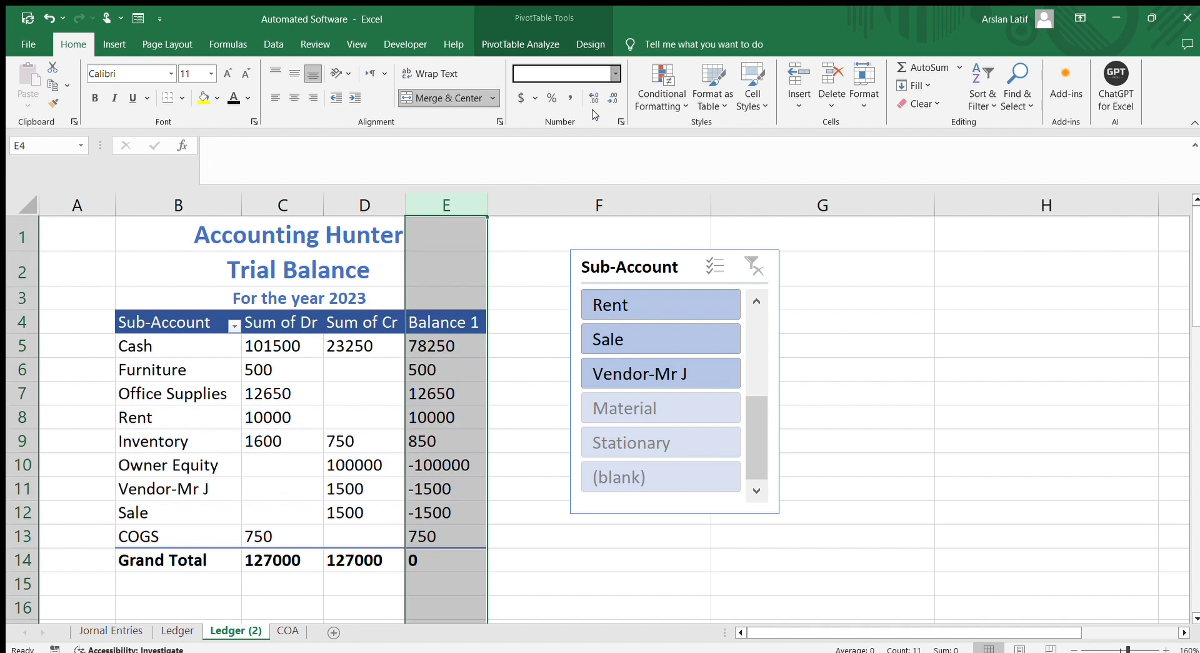
click(574, 170)
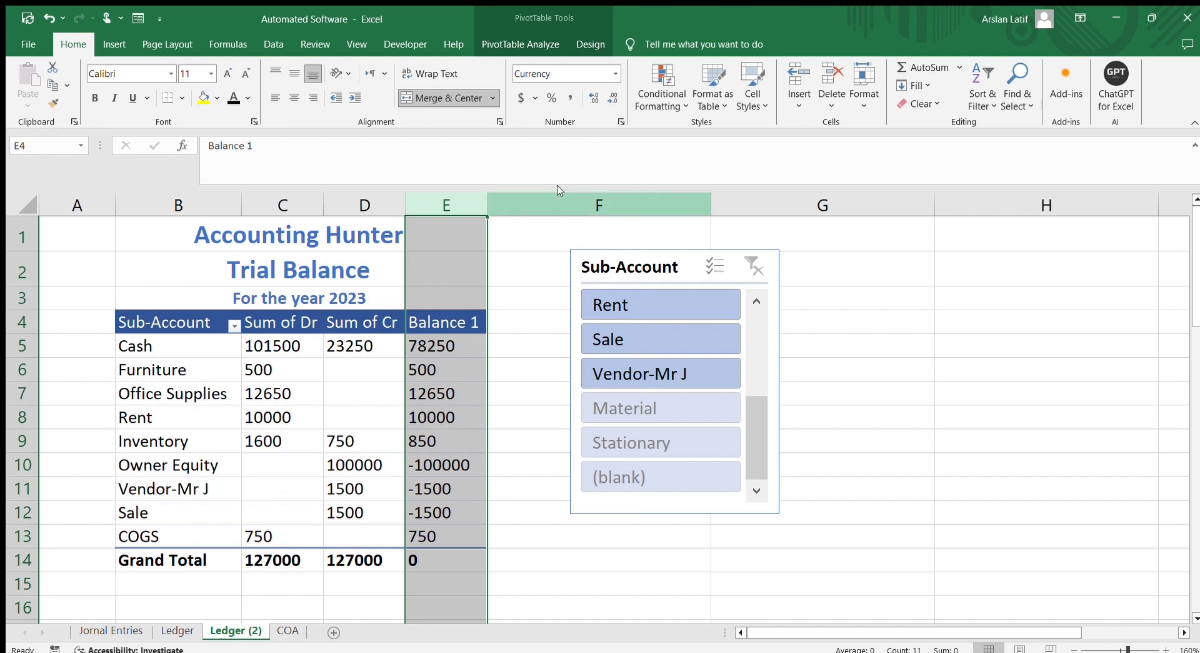
click(612, 74)
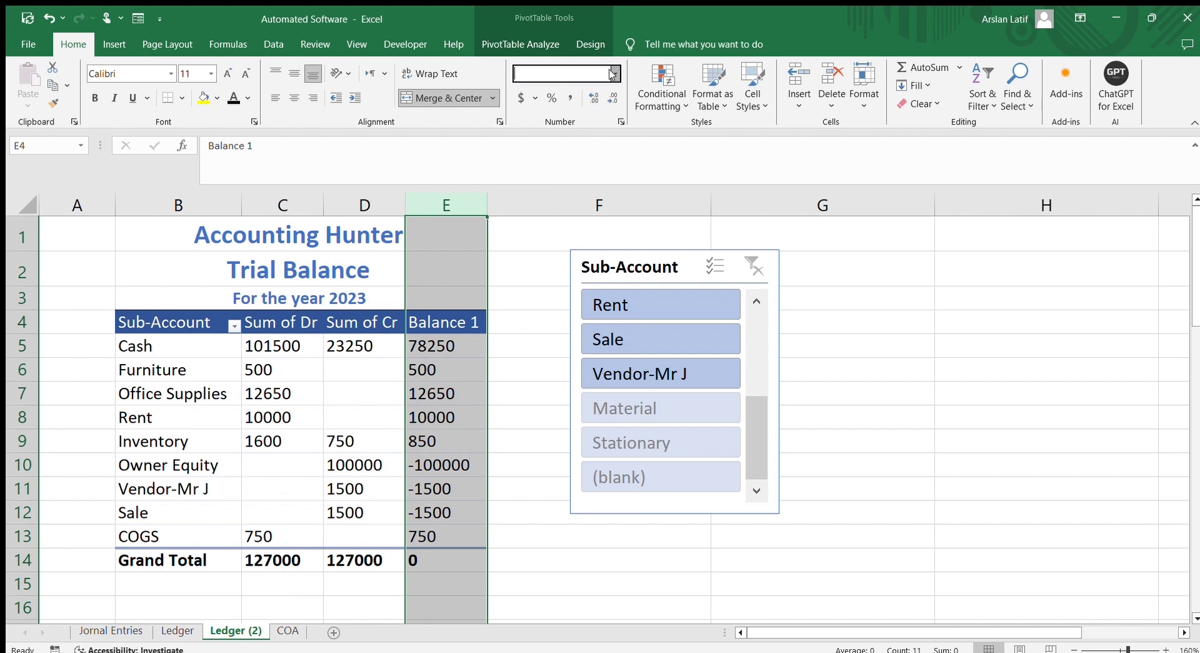
key(Escape)
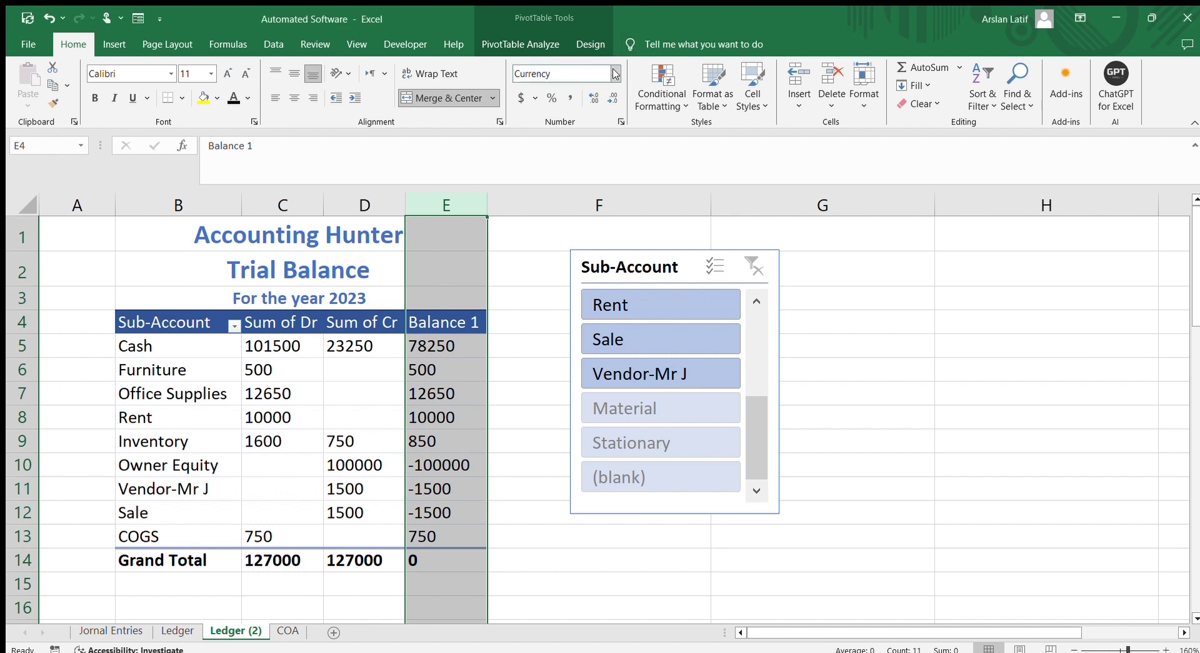
Apply the Accounting number format to the Balance 1 column and check its figures.
click(521, 98)
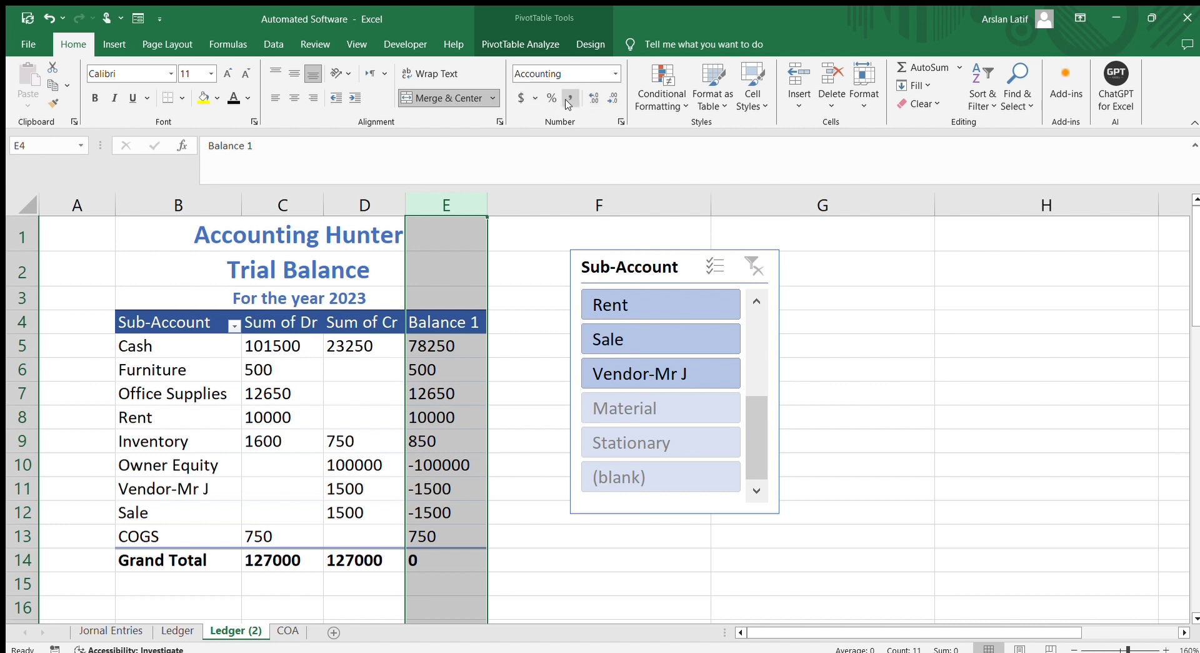
click(614, 73)
click(975, 418)
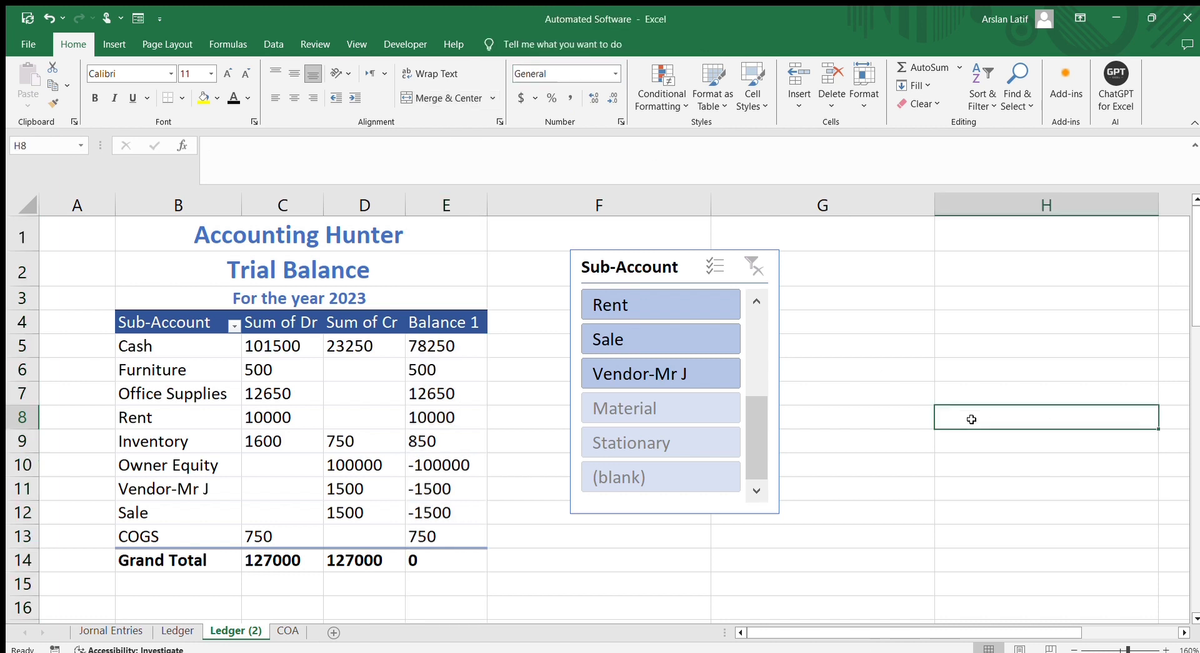
scroll(460, 528, down, 4)
scroll(459, 531, up, 4)
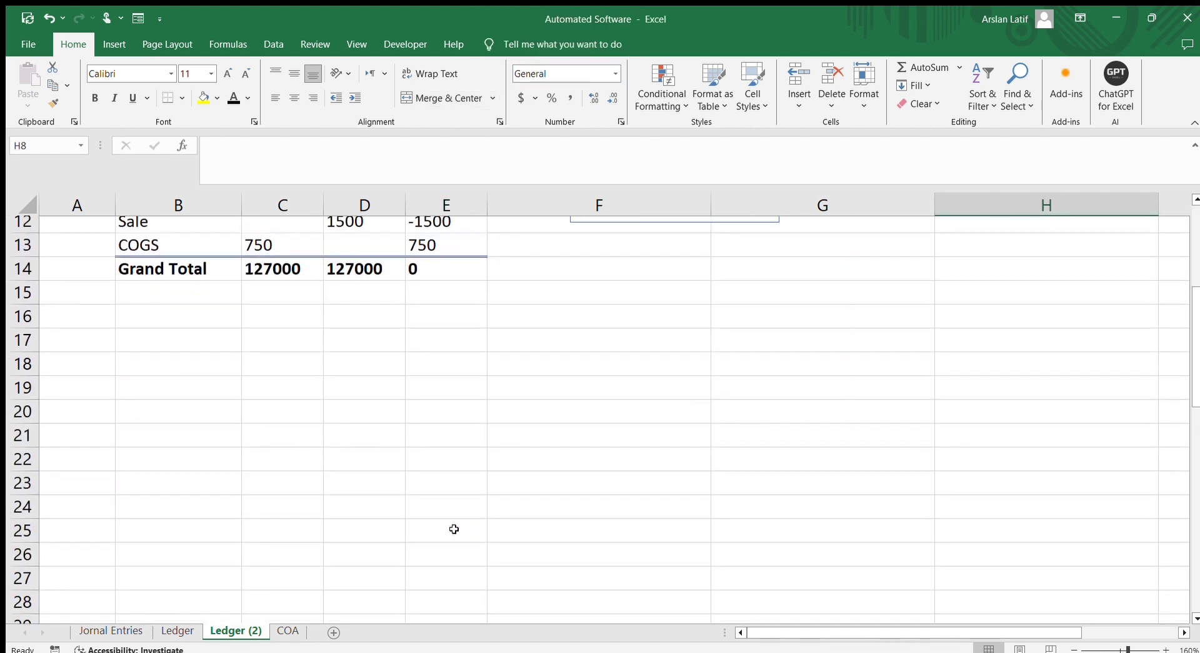
click(409, 417)
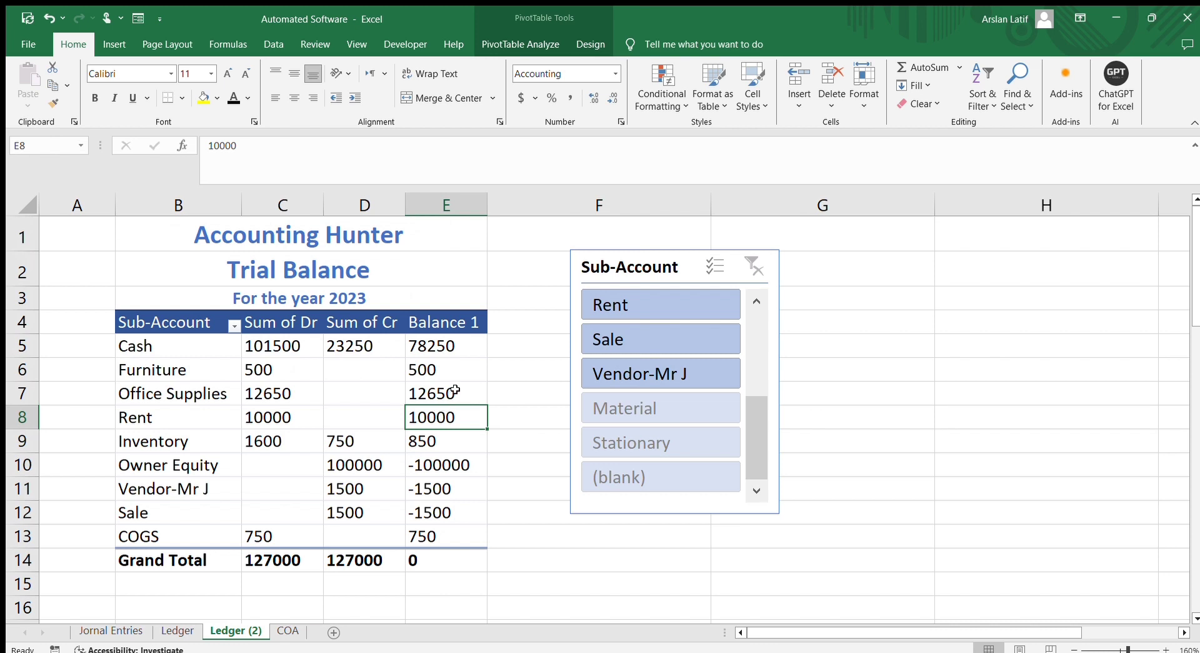
click(859, 319)
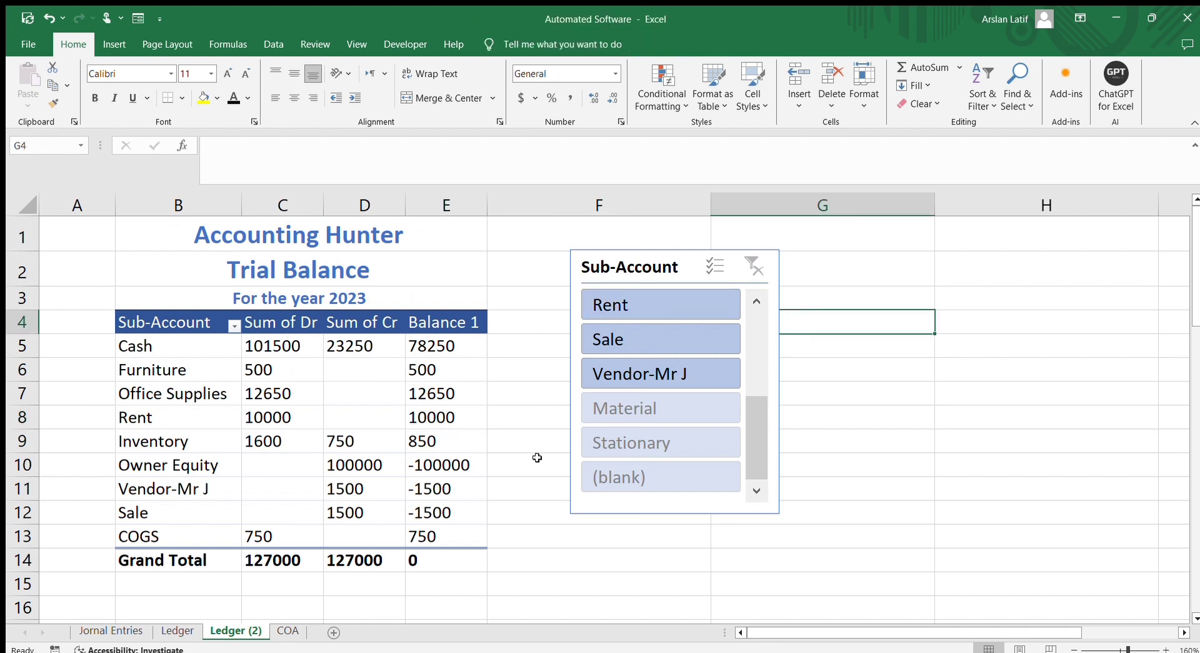
Filter the trial balance with the slicer by Sale, Rent, COGS and Cash, one at a time.
click(639, 338)
click(644, 306)
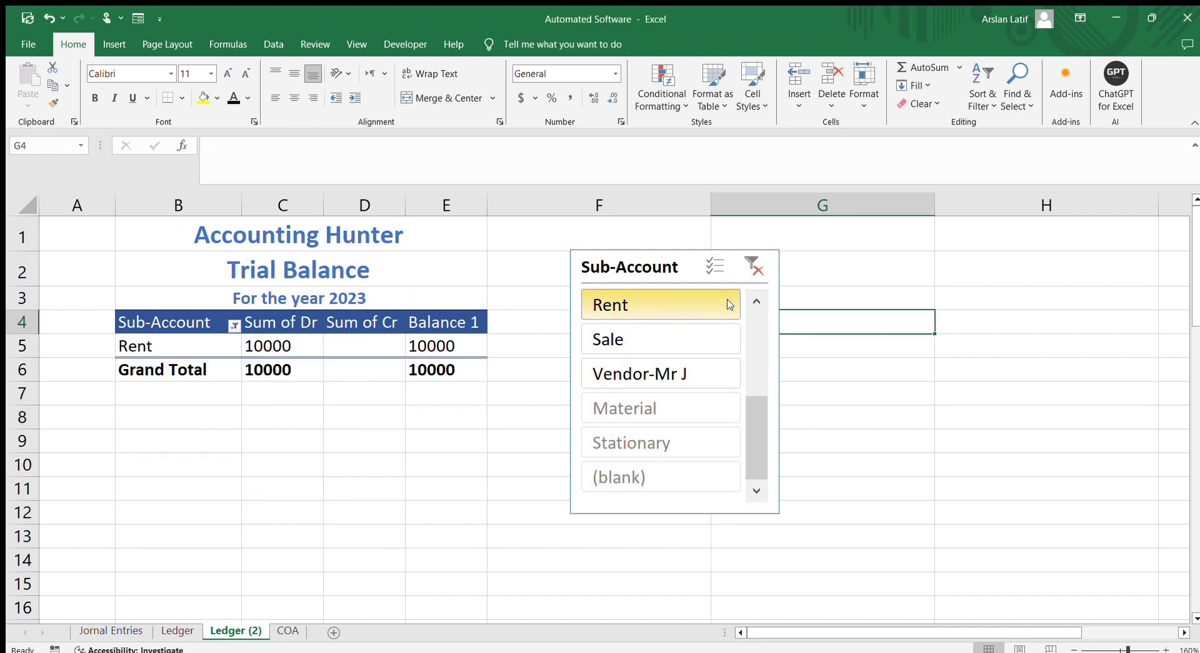
click(757, 300)
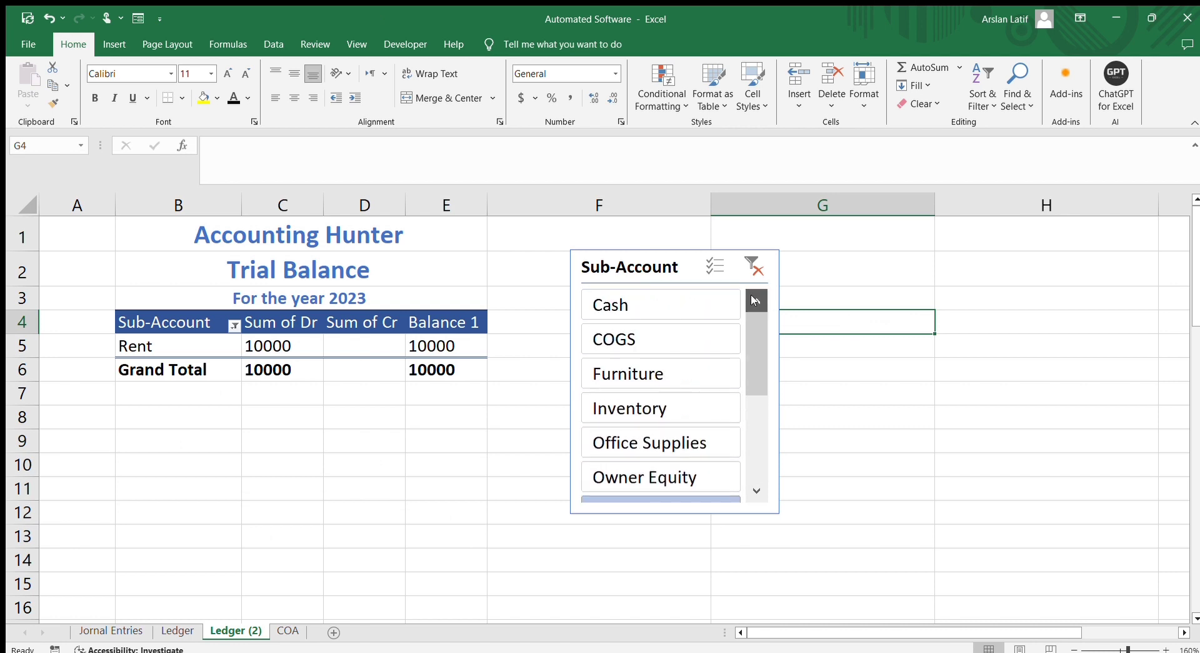
click(661, 327)
click(657, 306)
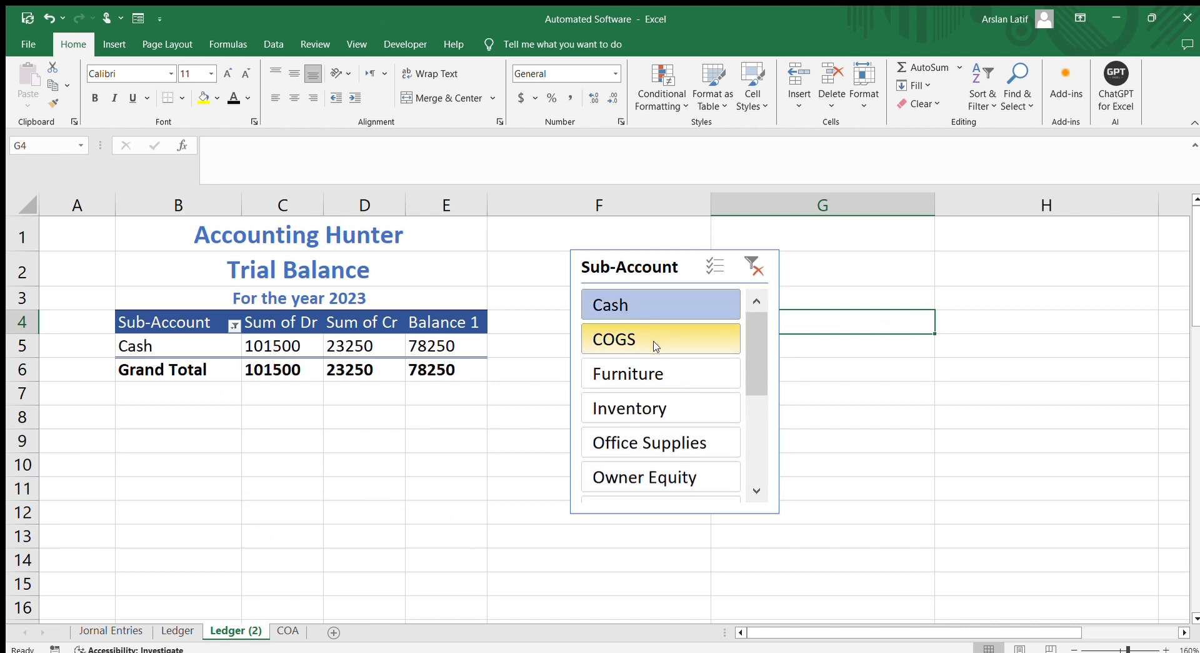
Filter the trial balance by Sale and by Rent, and clear the slicer filter to show all sub-accounts.
click(757, 490)
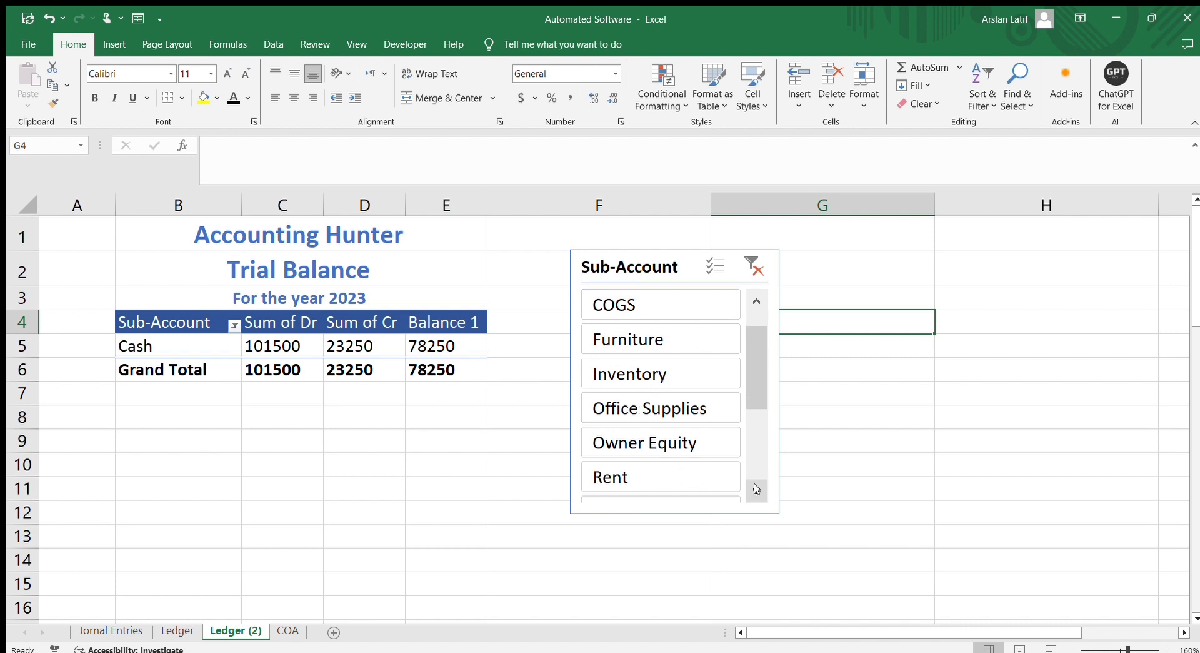
click(757, 490)
click(757, 489)
click(676, 373)
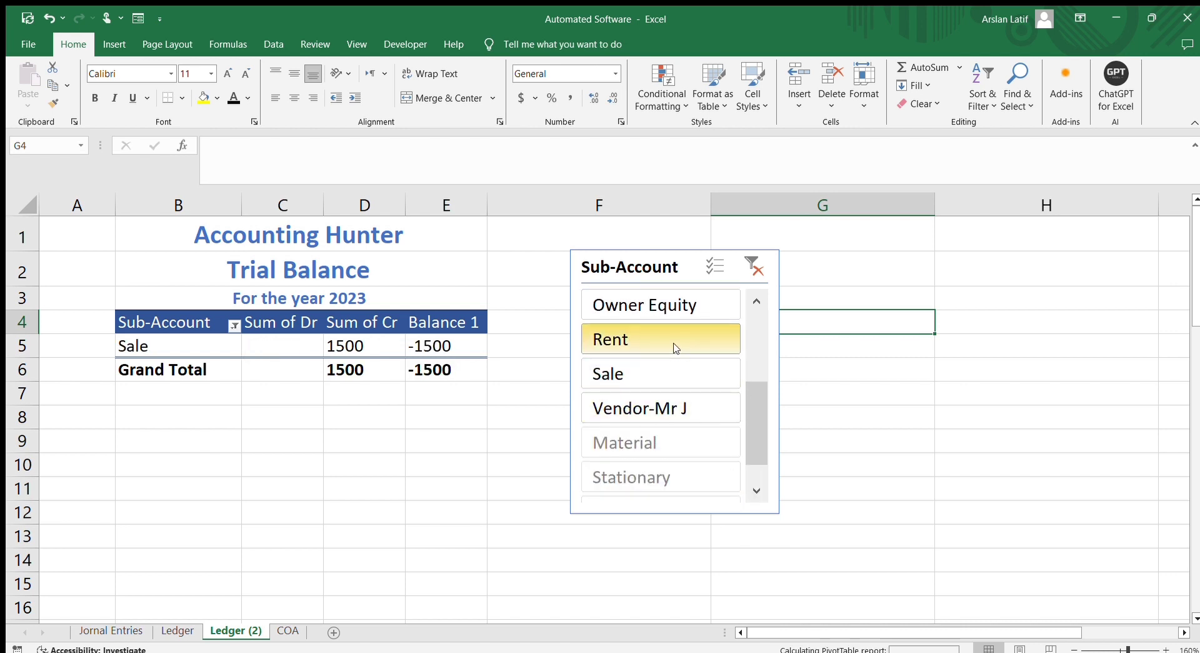
click(670, 339)
click(800, 301)
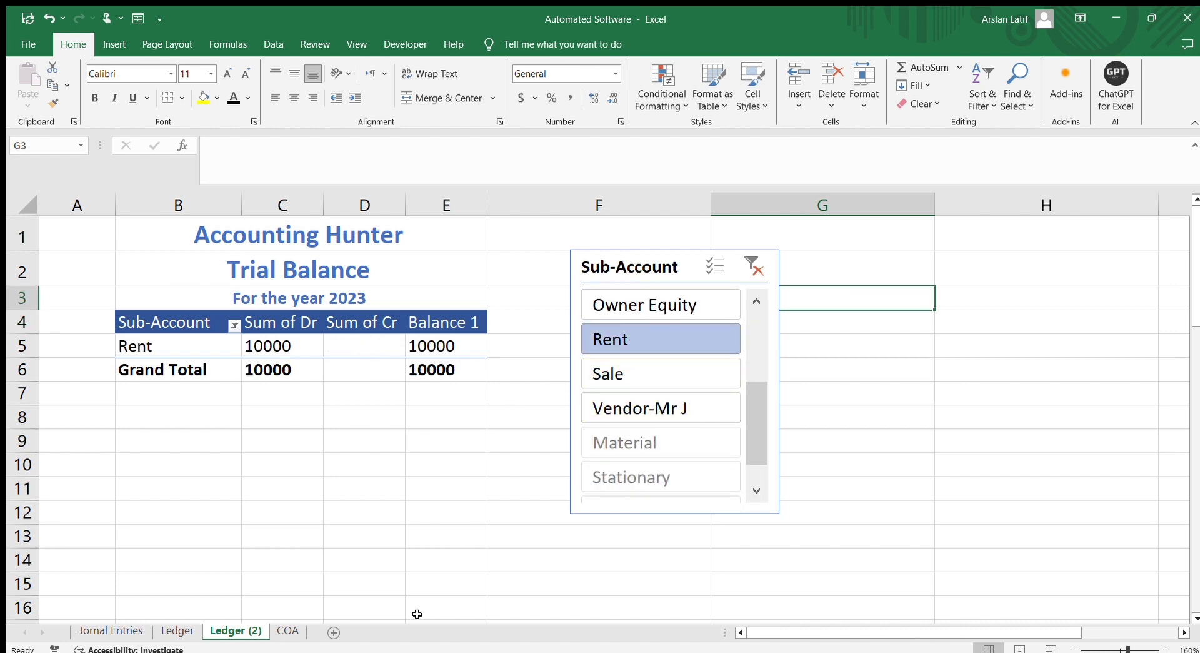
click(755, 266)
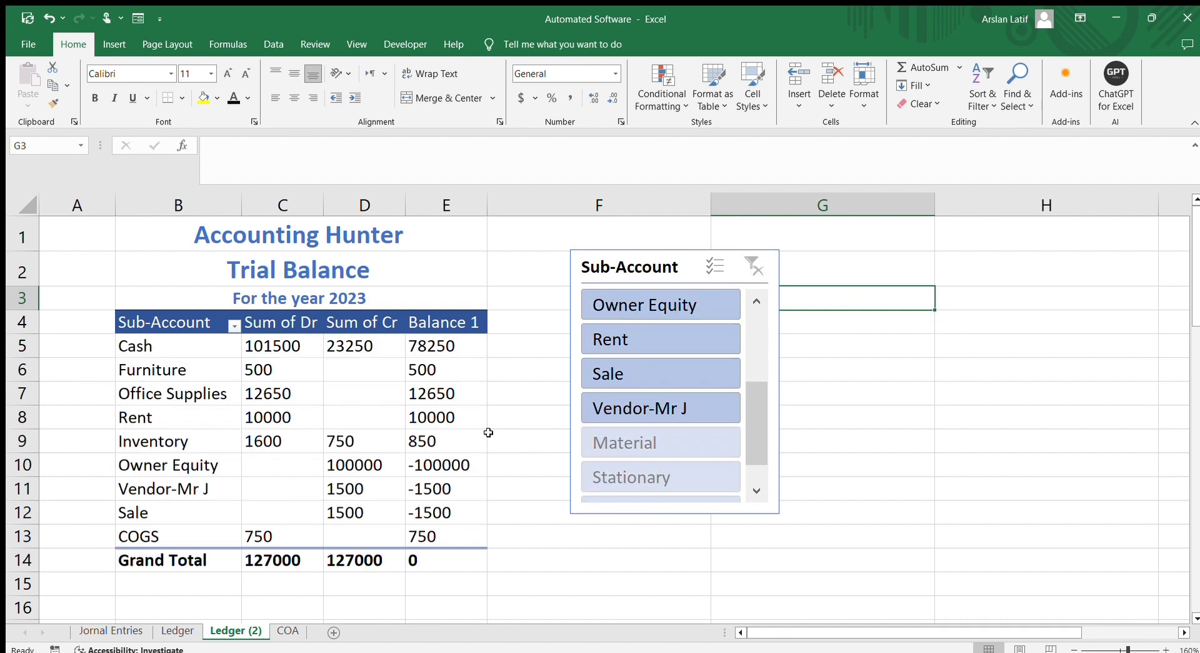
Compare the trial balance with the Ledger sheet's entries and Grand Total, and look over the source rows in Jornal Entries.
scroll(359, 431, down, 2)
scroll(370, 431, up, 2)
click(177, 630)
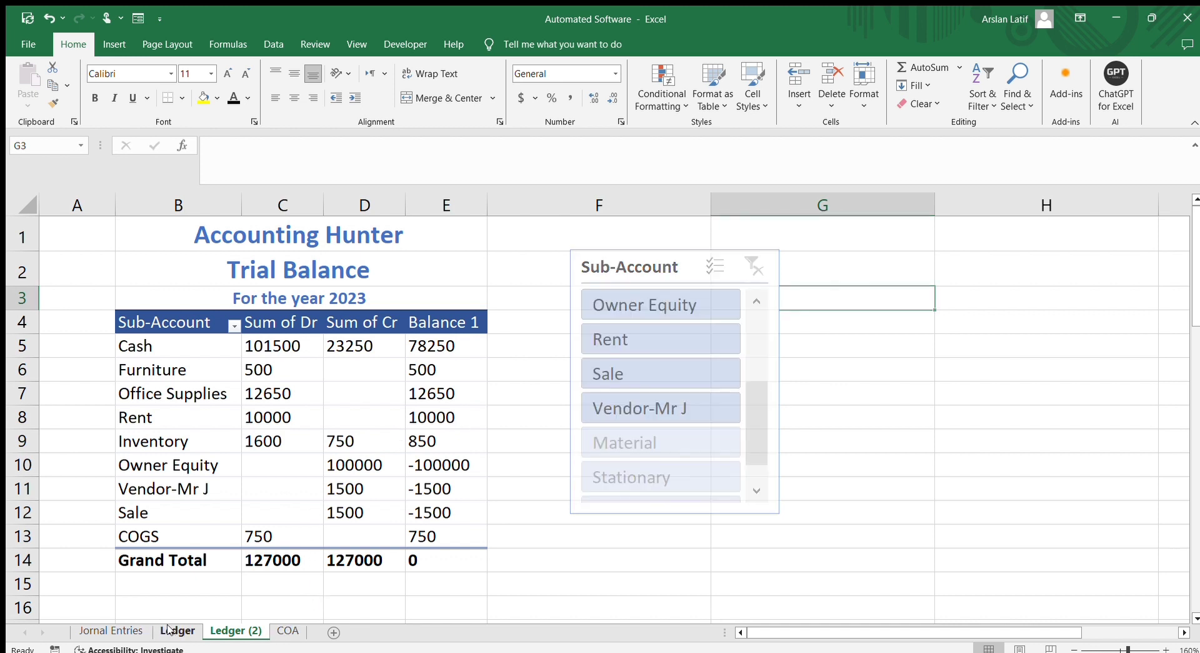
scroll(544, 392, up, 3)
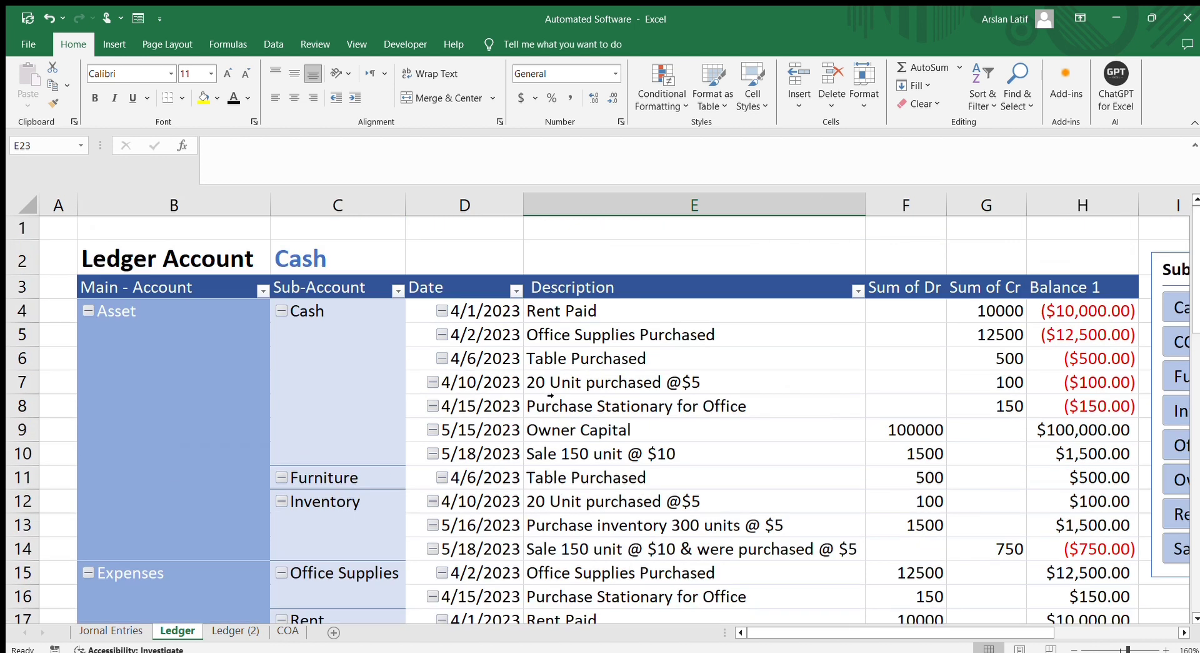
scroll(550, 396, down, 5)
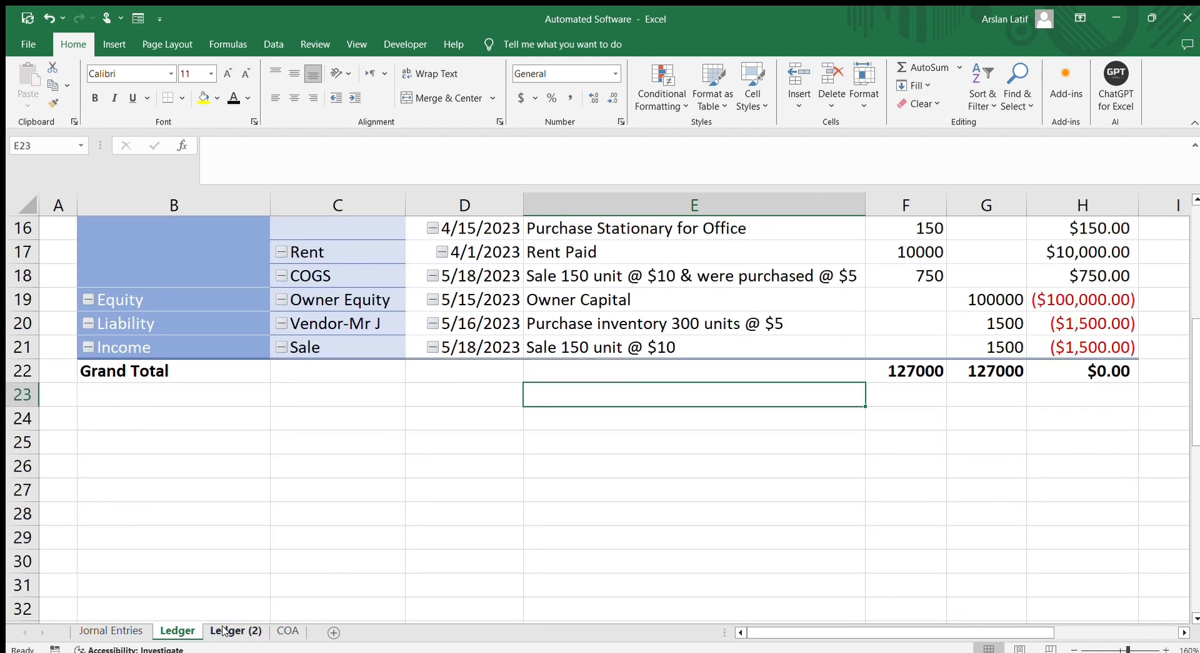
click(225, 631)
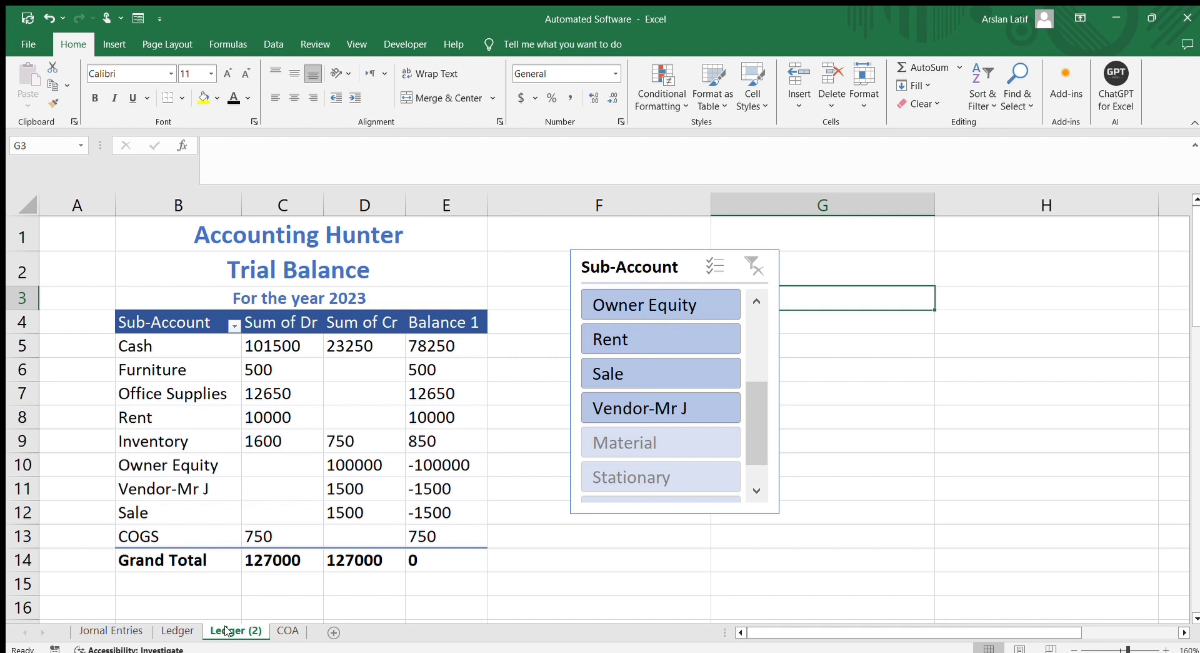
click(175, 631)
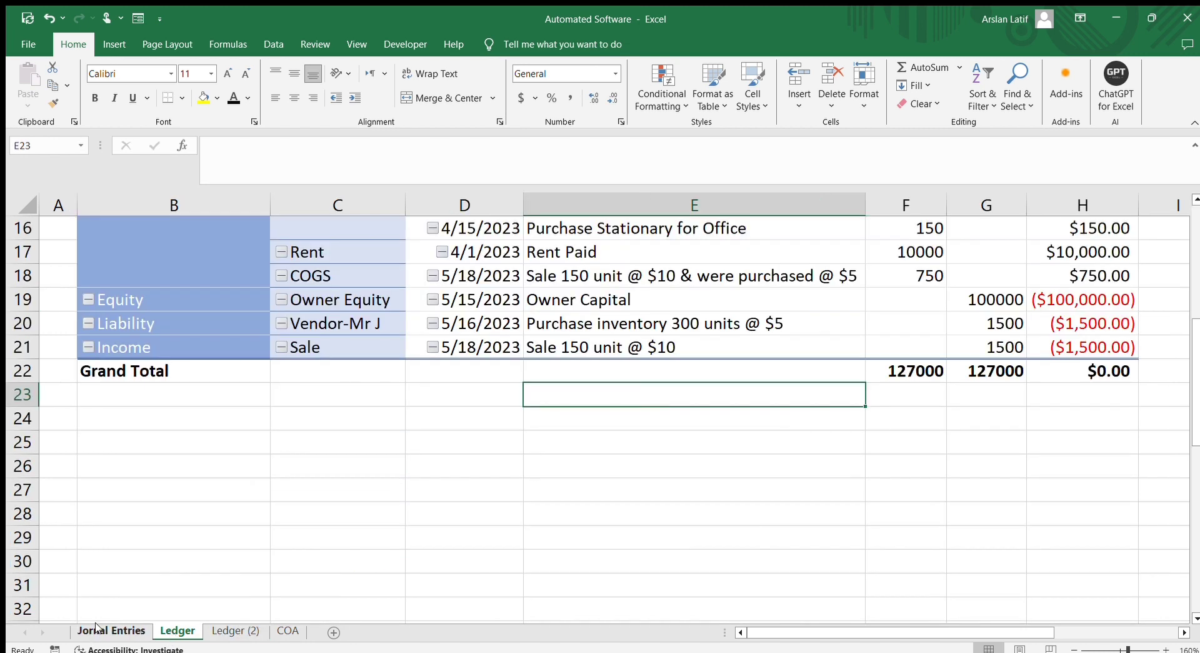
click(97, 627)
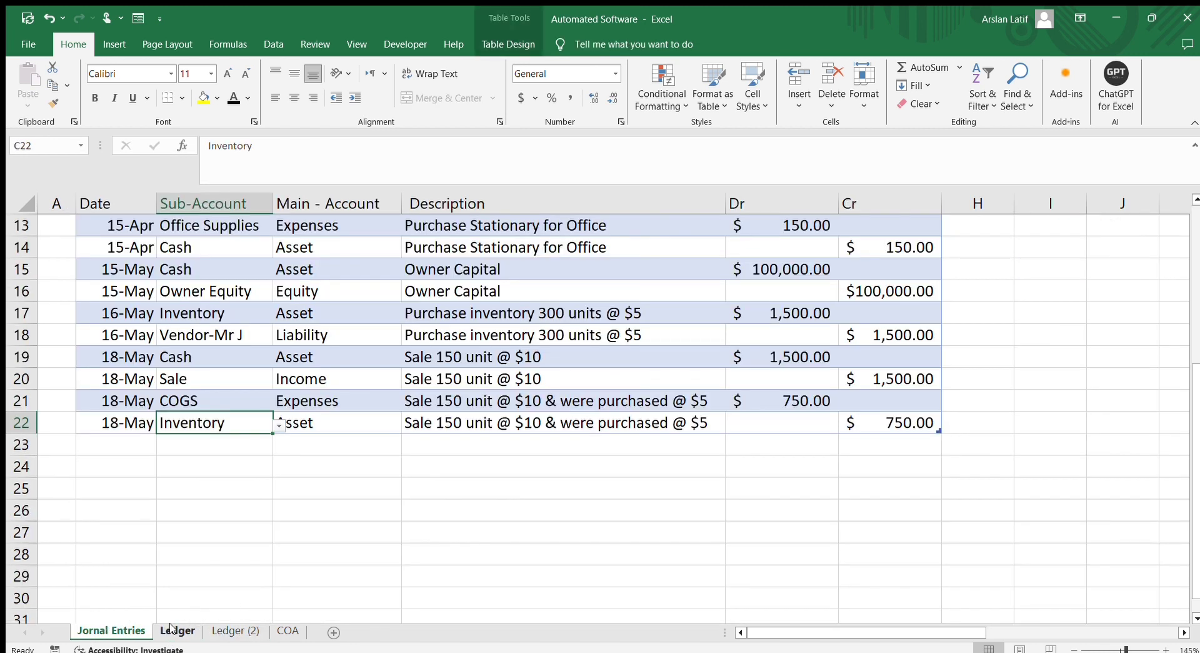
scroll(340, 489, up, 4)
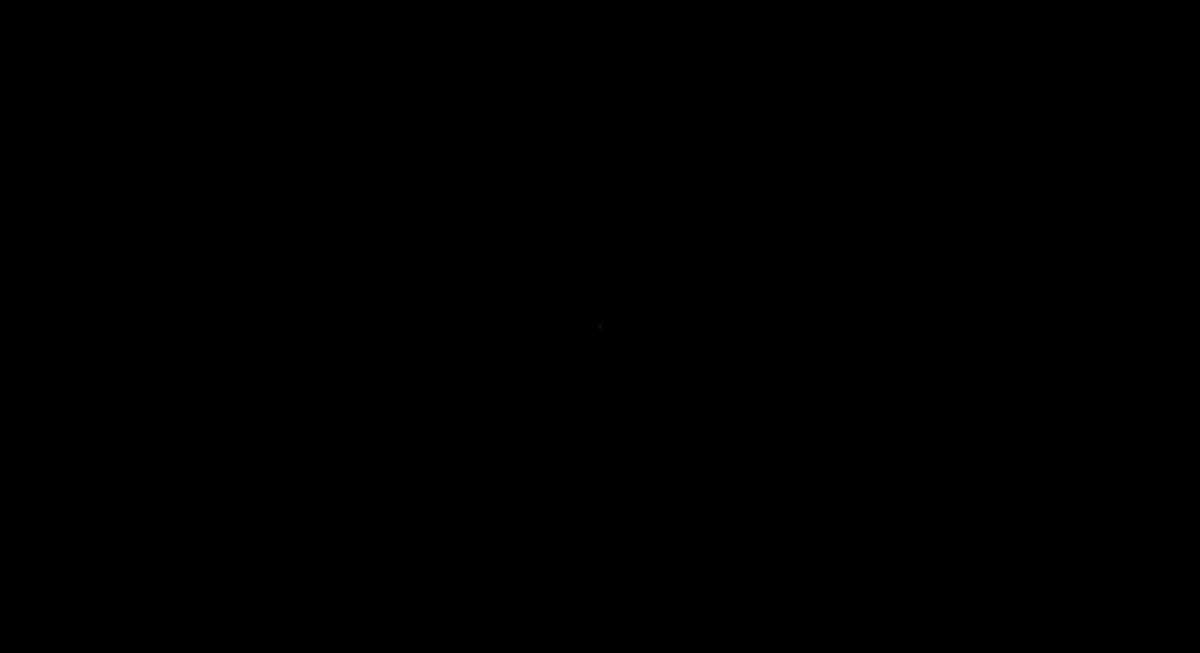